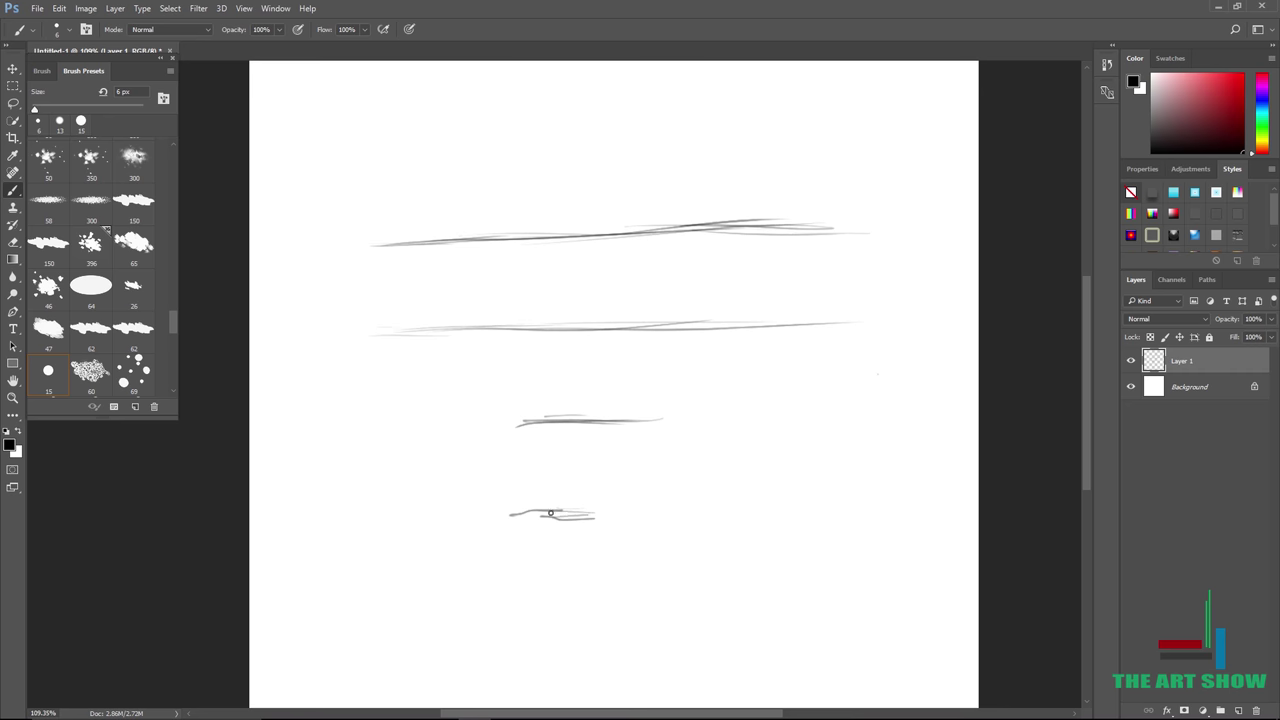
# Draw short horizontal guide marks for the lower face, spaced down the canvas below the two long guidelines.
pyautogui.moveTo(550, 513); pyautogui.dragTo(640, 515)
pyautogui.moveTo(534, 605); pyautogui.dragTo(630, 601)
pyautogui.moveTo(573, 651); pyautogui.dragTo(630, 627)
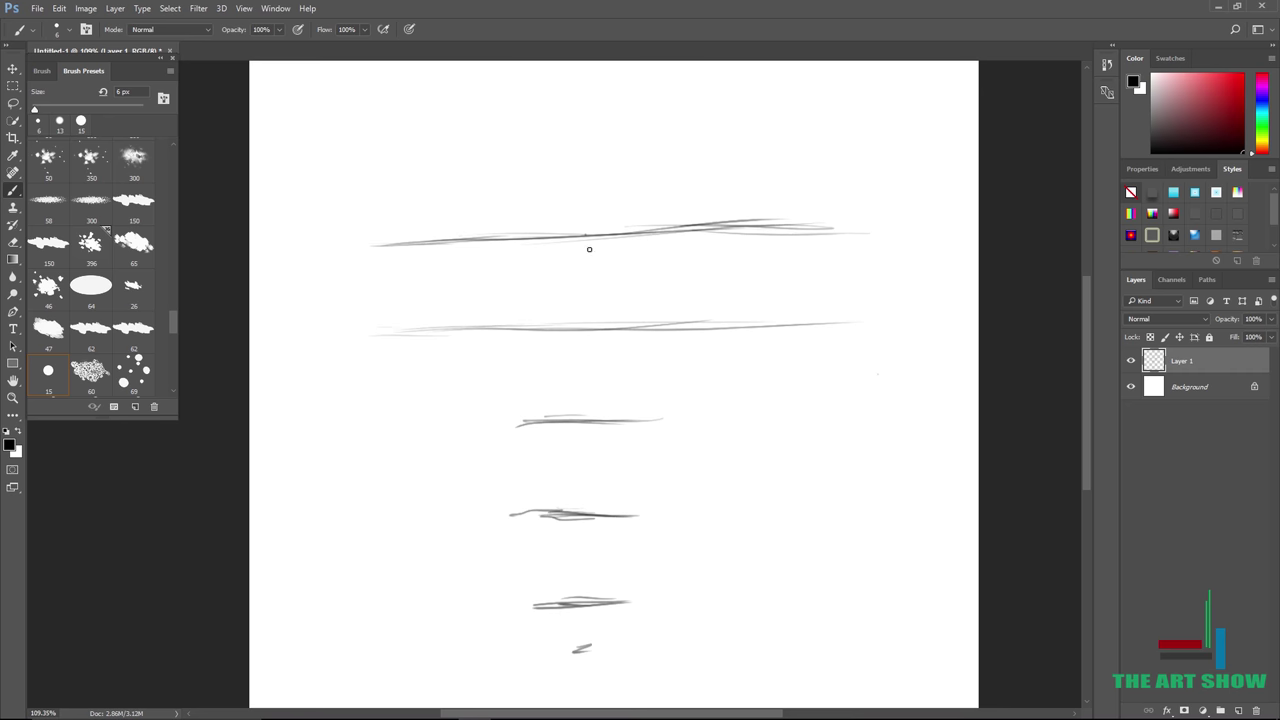
# Draw a vertical centre line with overlapping strokes from above the upper guideline down past the lowest mark.
pyautogui.moveTo(572, 214); pyautogui.dragTo(571, 368)
pyautogui.moveTo(583, 182); pyautogui.dragTo(574, 521)
pyautogui.moveTo(582, 368); pyautogui.dragTo(593, 665)
pyautogui.moveTo(584, 172); pyautogui.dragTo(572, 504)
pyautogui.moveTo(572, 418); pyautogui.dragTo(581, 678)
pyautogui.moveTo(577, 388); pyautogui.dragTo(581, 706)
pyautogui.moveTo(578, 164); pyautogui.dragTo(574, 240)
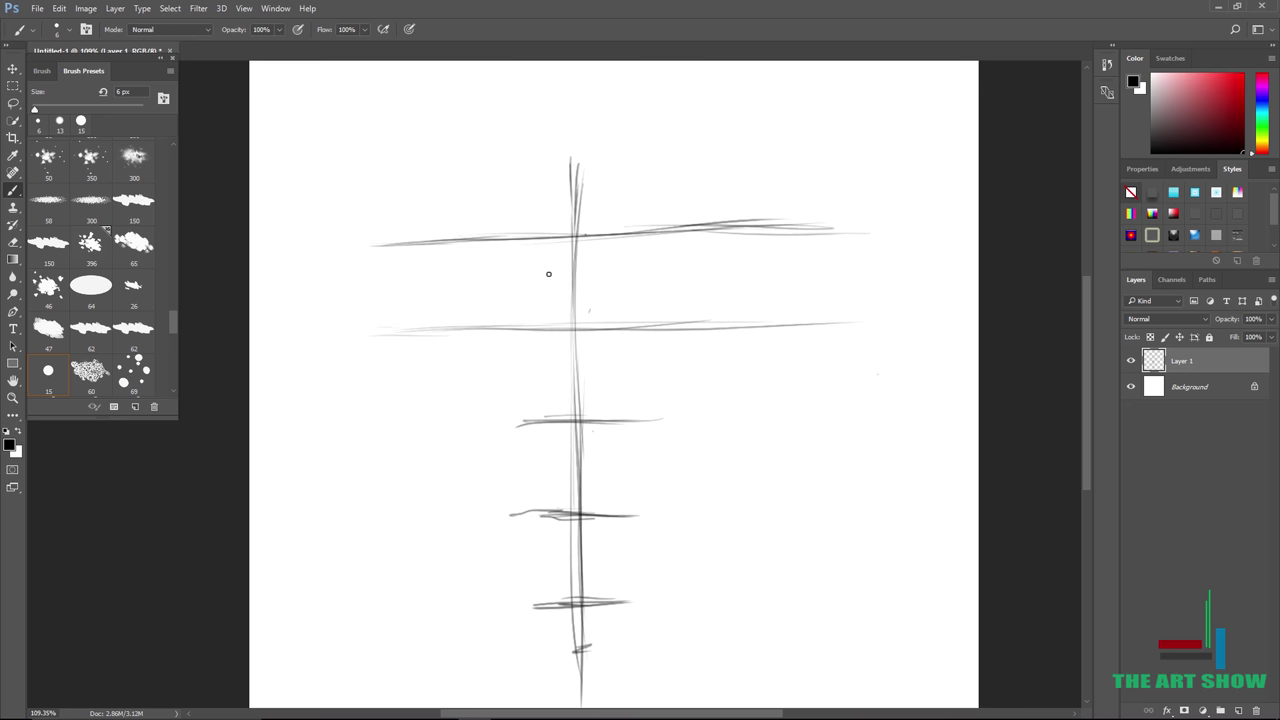
# Add short slanted ticks beside the right ends of the lower horizontal guide marks.
pyautogui.scroll(1, 549, 274)
pyautogui.scroll(-2, 549, 274)
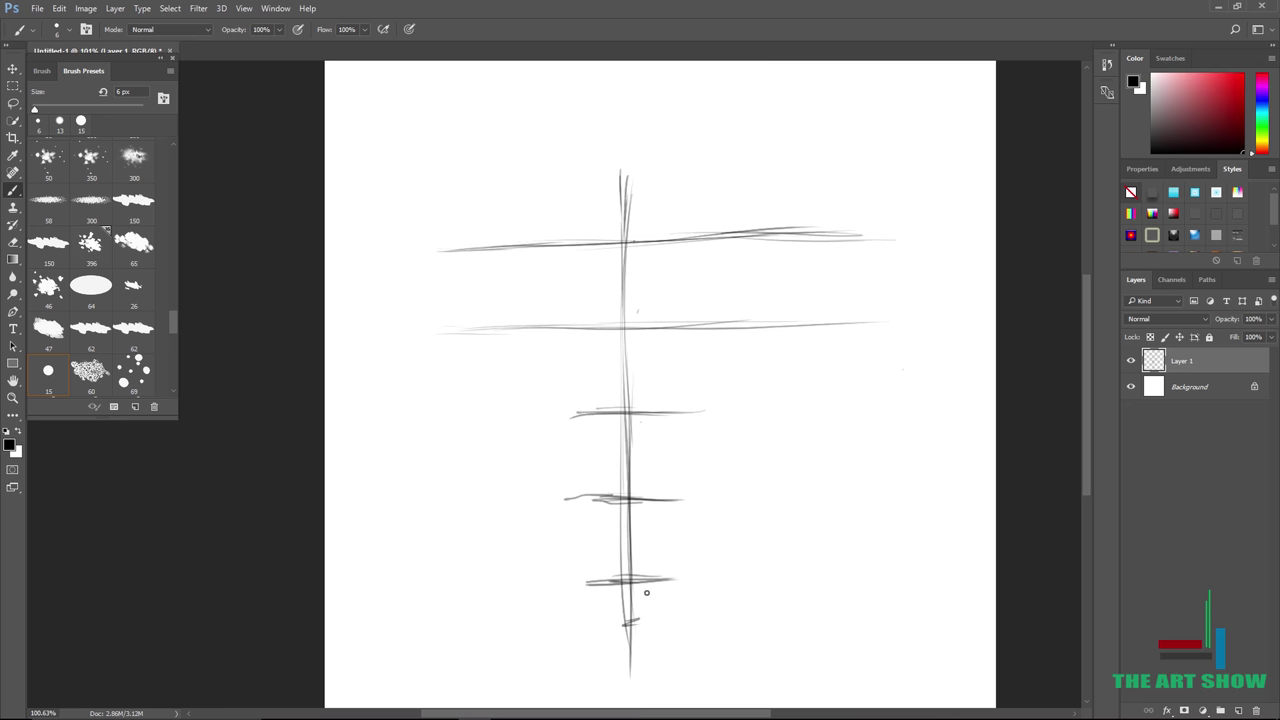
pyautogui.scroll(3, 646, 593)
pyautogui.moveTo(650, 473); pyautogui.dragTo(665, 459)
pyautogui.moveTo(652, 602); pyautogui.dragTo(667, 578)
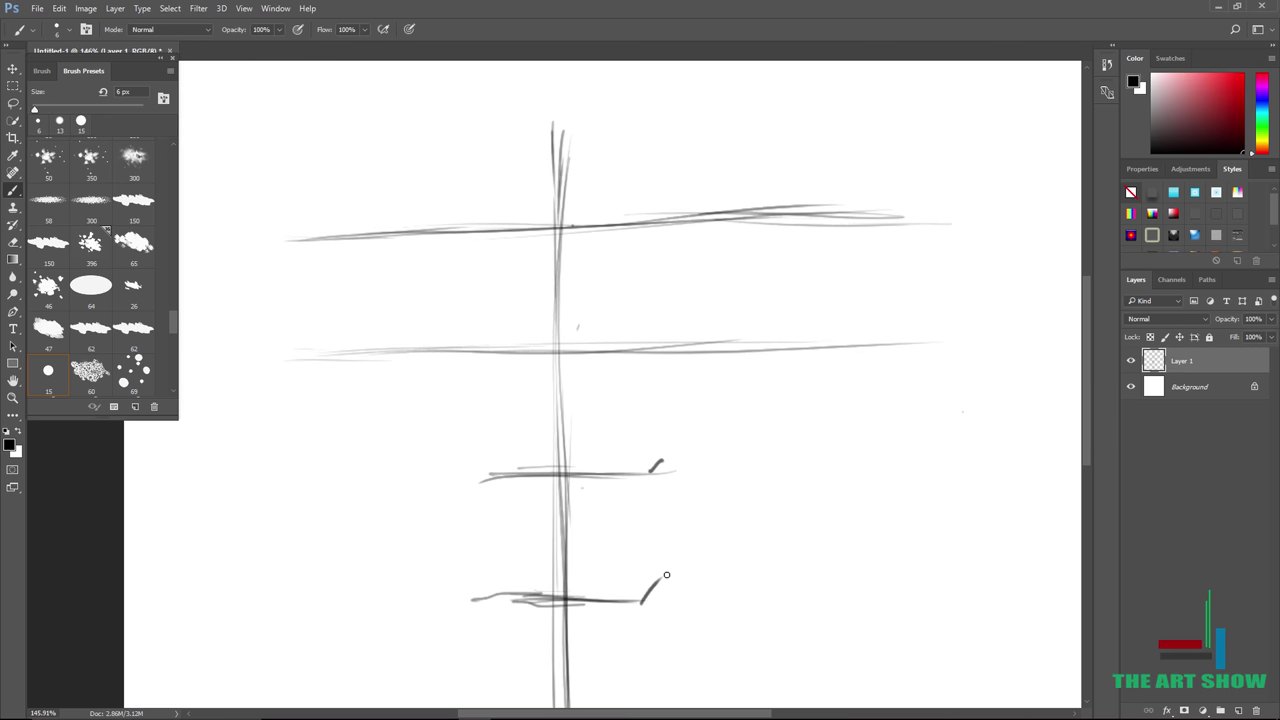
pyautogui.scroll(-3, 667, 576)
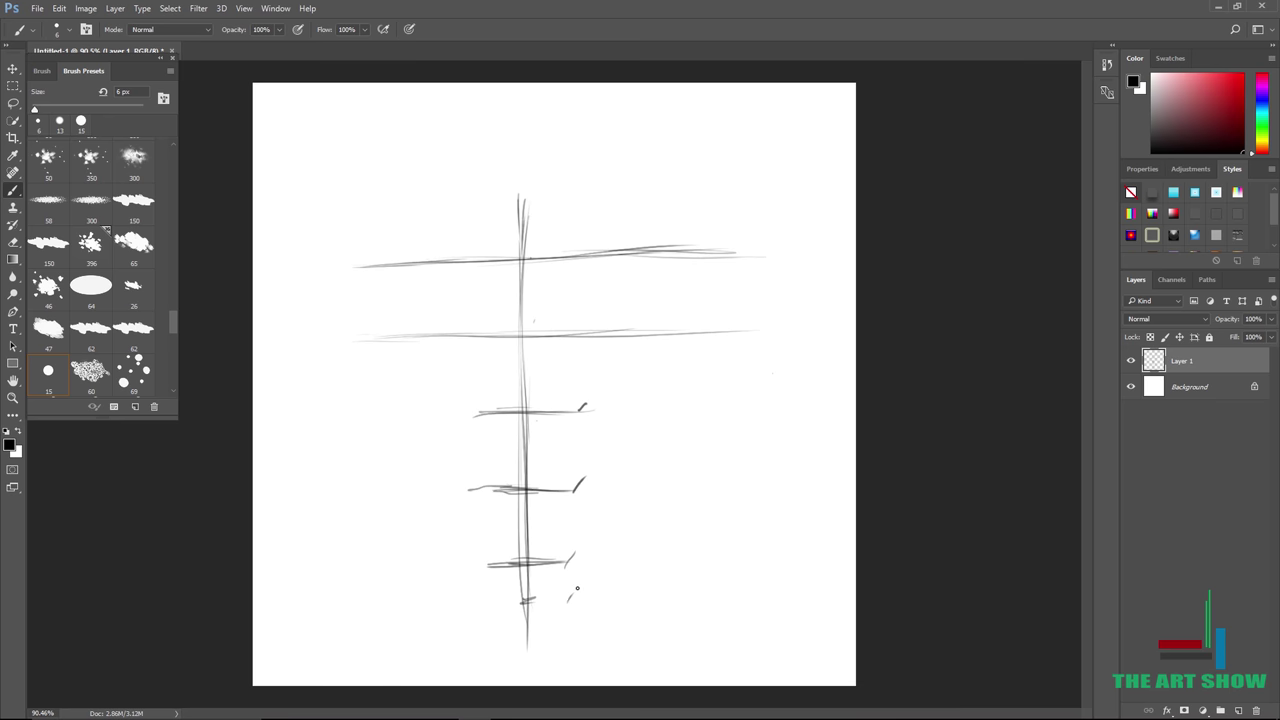
# Sketch the almond-shaped outline of the right-hand eye between the two long guidelines.
pyautogui.scroll(2, 577, 588)
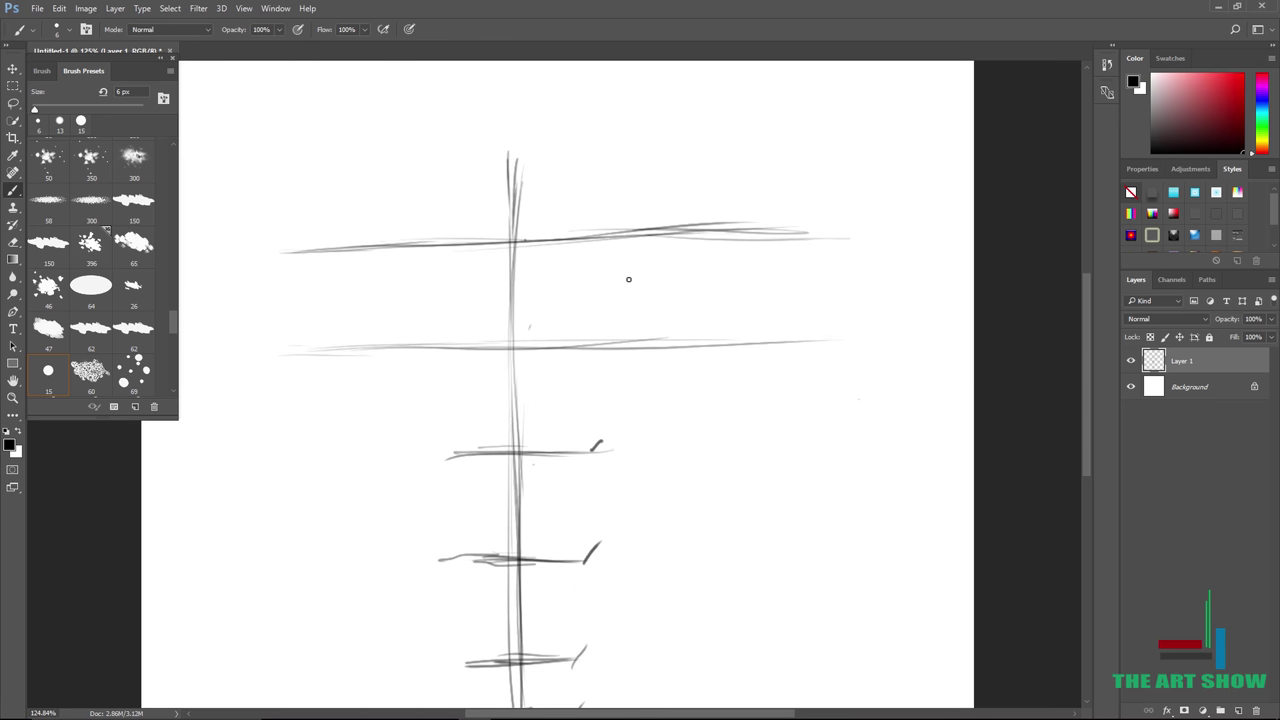
pyautogui.moveTo(637, 279)
pyautogui.mouseDown()
pyautogui.moveTo(695, 256)
pyautogui.moveTo(747, 193)
pyautogui.moveTo(685, 261)
pyautogui.moveTo(763, 280)
pyautogui.mouseUp()
pyautogui.moveTo(638, 304)
pyautogui.mouseDown()
pyautogui.moveTo(680, 323)
pyautogui.moveTo(724, 318)
pyautogui.moveTo(783, 283)
pyautogui.moveTo(721, 324)
pyautogui.mouseUp()
pyautogui.scroll(-3, 711, 232)
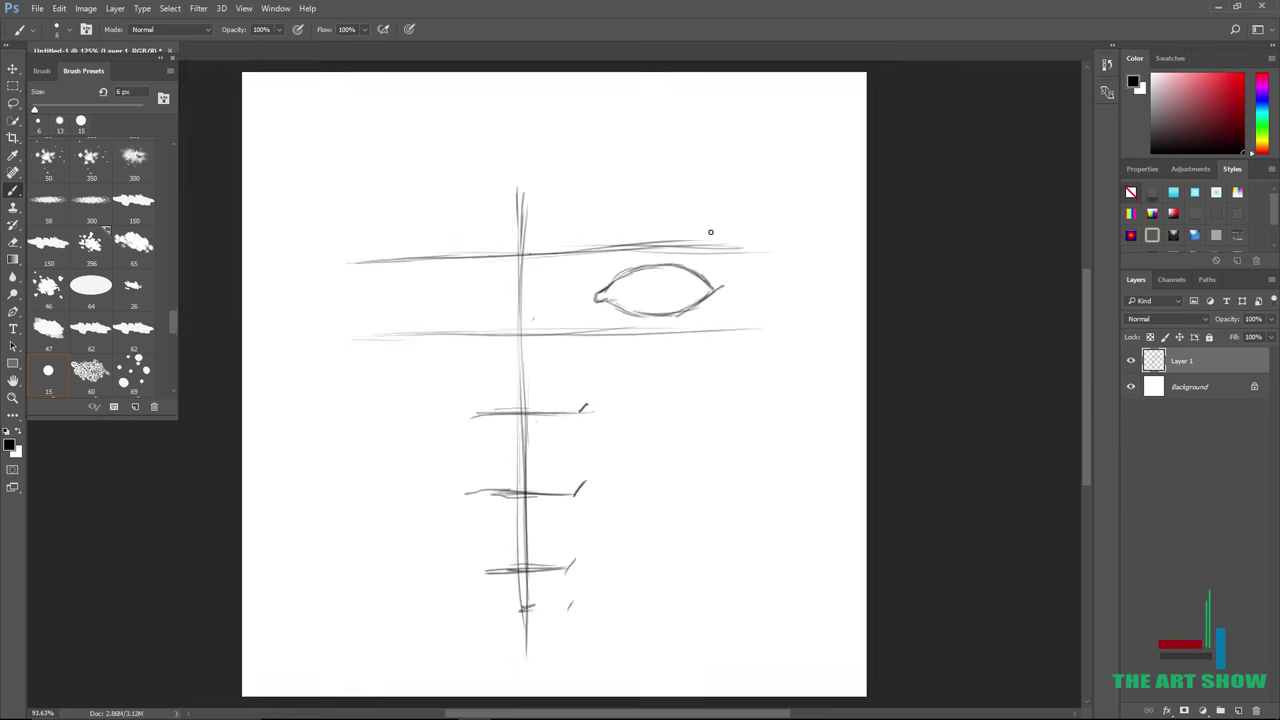
# Draw the inner corner and tear duct of the right-hand eye with short curved strokes.
pyautogui.scroll(10, 711, 232)
pyautogui.scroll(1, 711, 232)
pyautogui.moveTo(465, 320); pyautogui.dragTo(473, 367)
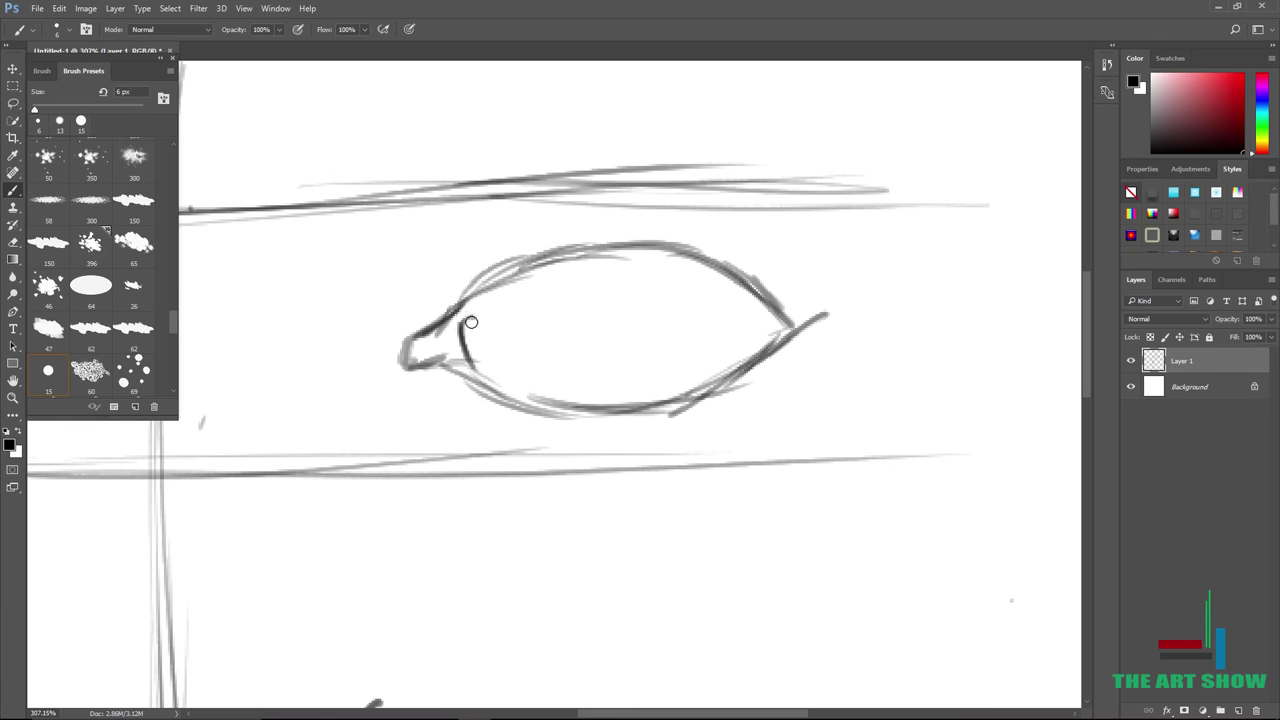
pyautogui.moveTo(470, 316)
pyautogui.mouseDown()
pyautogui.moveTo(471, 358)
pyautogui.moveTo(428, 356)
pyautogui.moveTo(514, 405)
pyautogui.mouseUp()
pyautogui.moveTo(472, 326); pyautogui.dragTo(496, 292)
pyautogui.scroll(-10, 549, 260)
pyautogui.scroll(10, 549, 260)
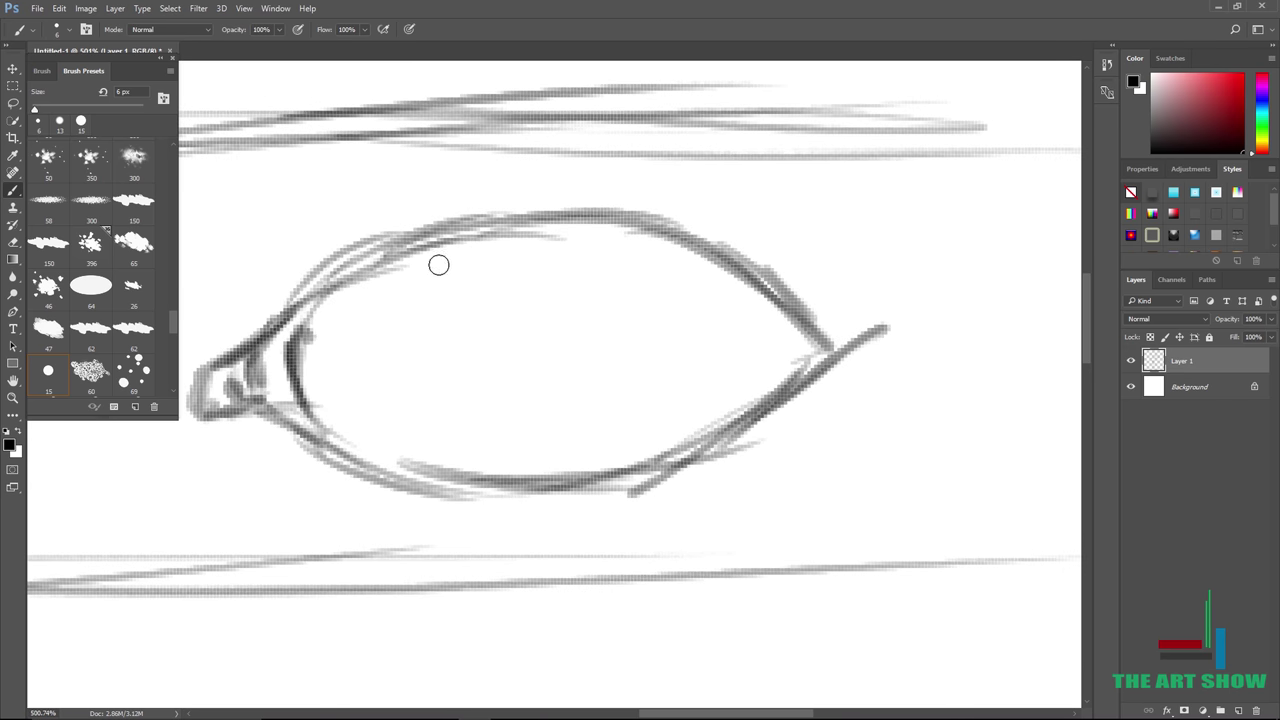
# Sketch a small rough eyeball circle and corner shape on the left part of the upper guideline.
pyautogui.scroll(-6, 351, 269)
pyautogui.moveTo(433, 303); pyautogui.dragTo(467, 286)
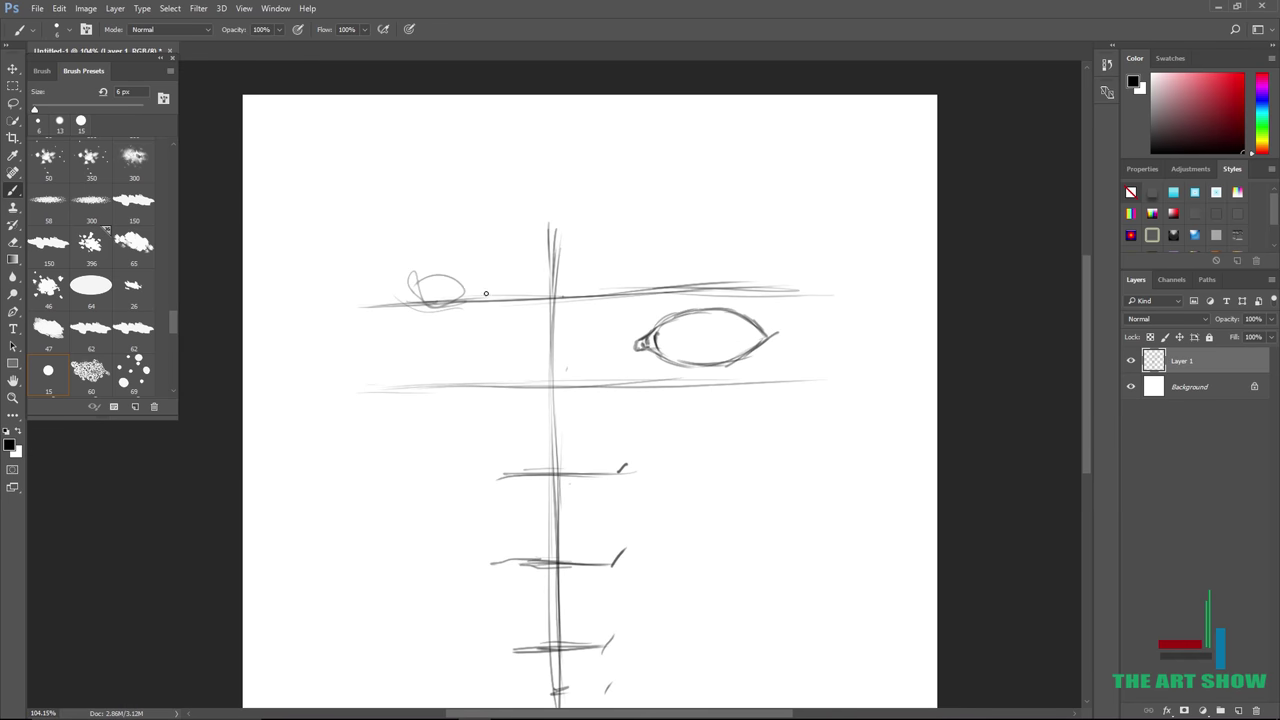
pyautogui.scroll(5, 512, 298)
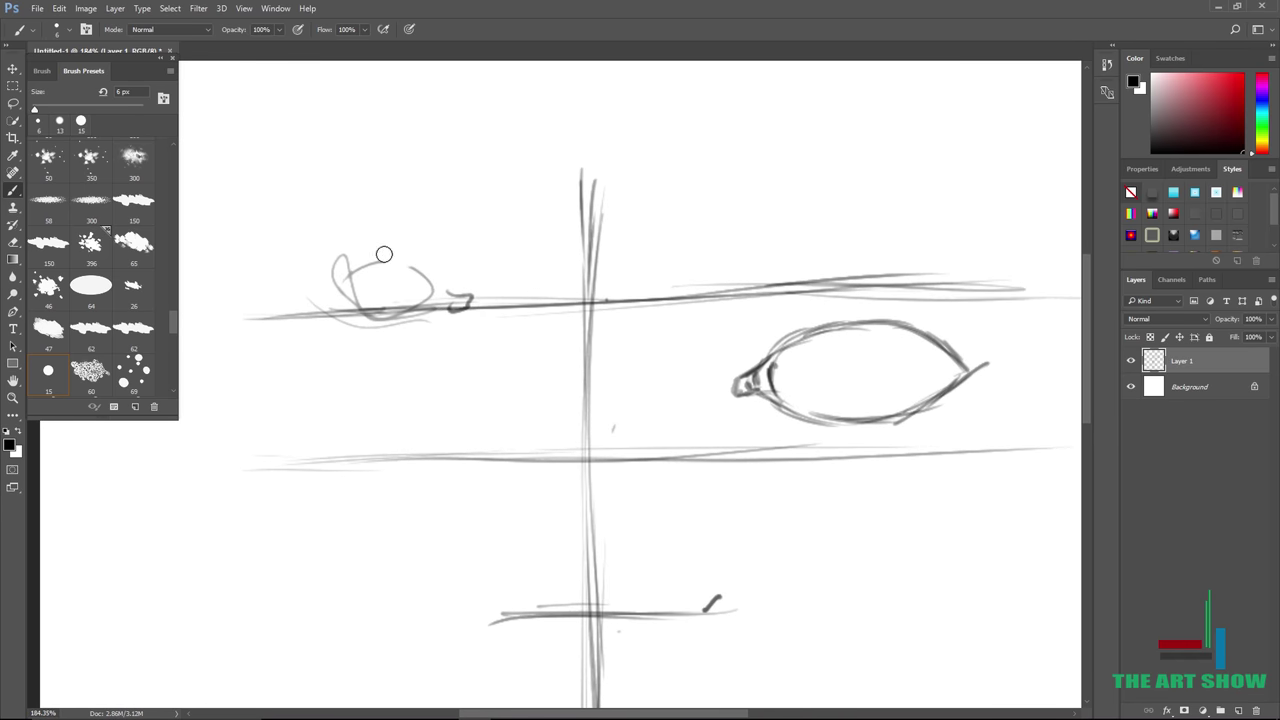
pyautogui.moveTo(383, 257); pyautogui.dragTo(400, 269)
pyautogui.scroll(-4, 730, 264)
pyautogui.scroll(3, 1070, 337)
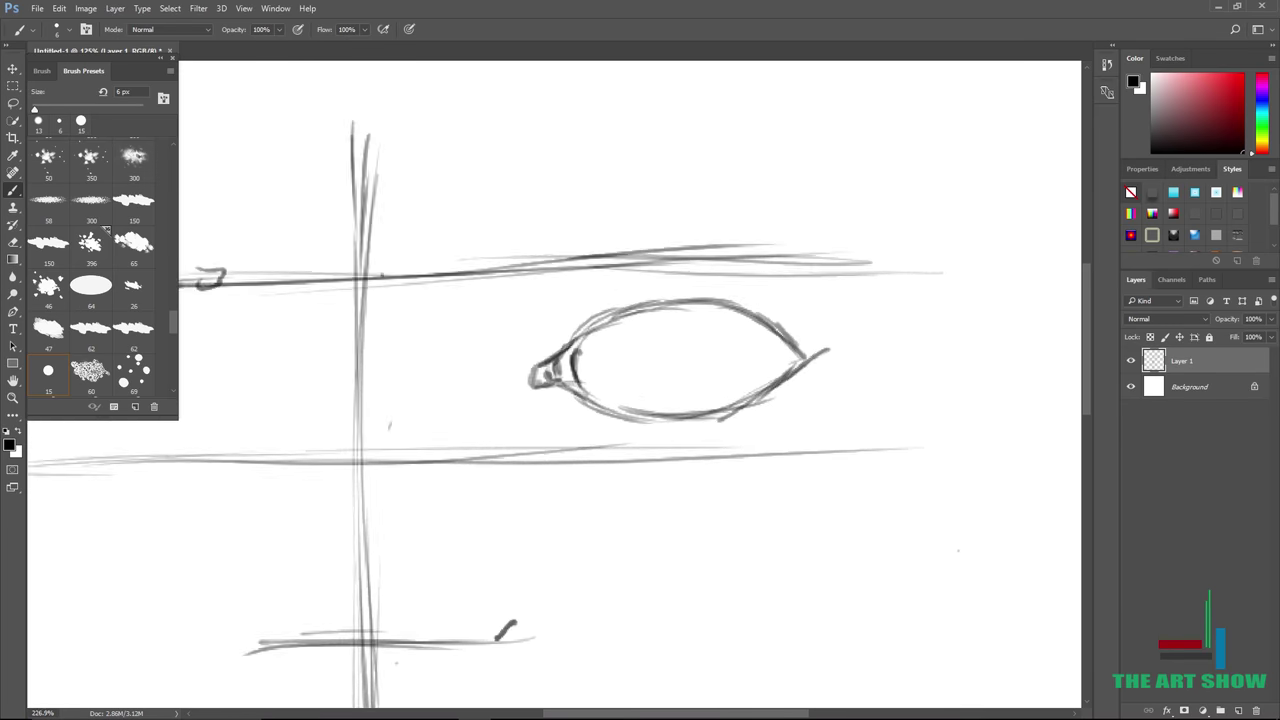
# Draw the iris of the right-hand eye as a round curve hanging from the upper eyelid.
pyautogui.moveTo(482, 291); pyautogui.dragTo(515, 374)
pyautogui.moveTo(486, 308); pyautogui.dragTo(553, 365)
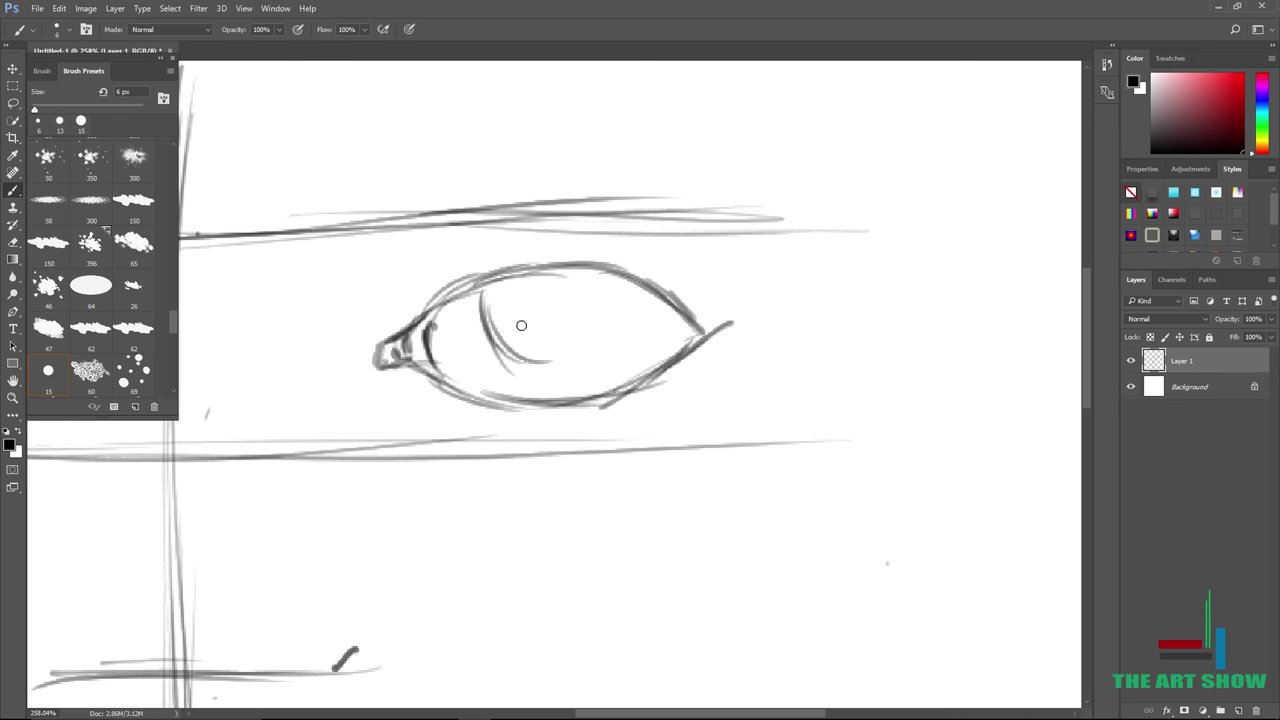
pyautogui.moveTo(488, 332)
pyautogui.mouseDown()
pyautogui.moveTo(577, 370)
pyautogui.moveTo(585, 352)
pyautogui.mouseUp()
pyautogui.moveTo(613, 275); pyautogui.dragTo(617, 304)
pyautogui.moveTo(630, 280)
pyautogui.mouseDown()
pyautogui.moveTo(623, 322)
pyautogui.moveTo(552, 372)
pyautogui.mouseUp()
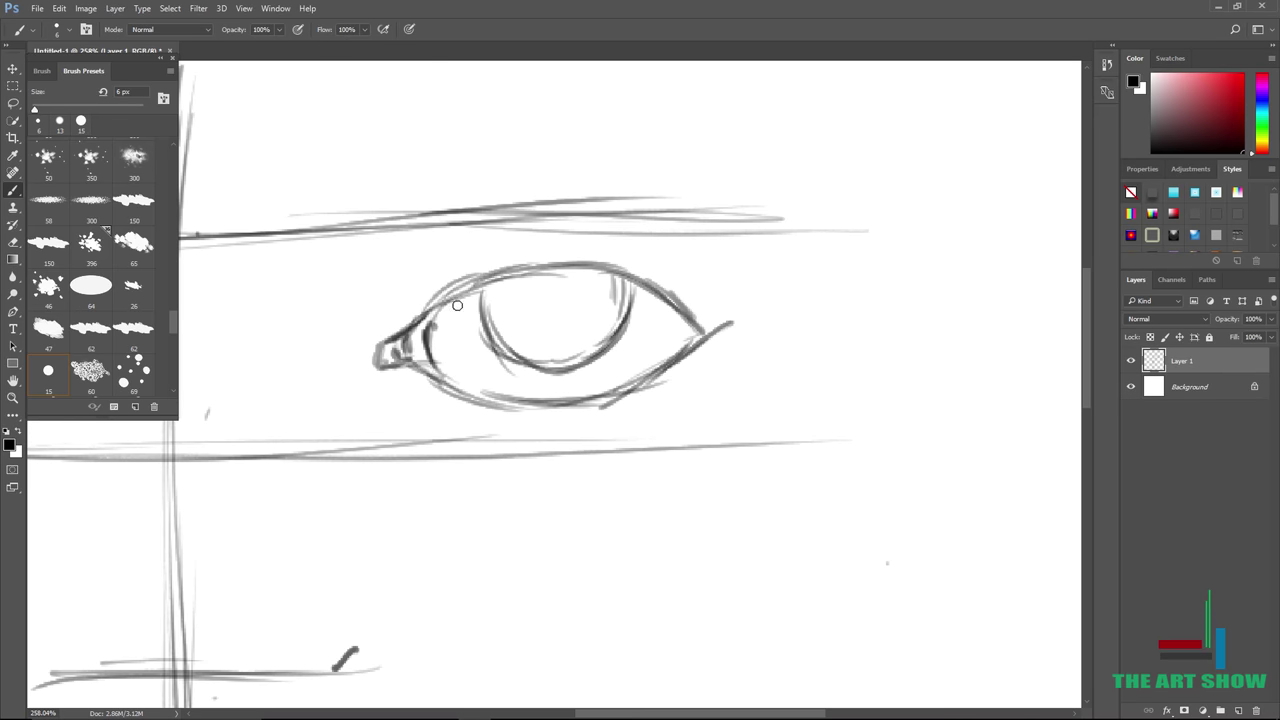
# Draw the upper eyelid crease above the right-hand eye, and undo the stray stroke above it.
pyautogui.moveTo(393, 312)
pyautogui.mouseDown()
pyautogui.moveTo(456, 259)
pyautogui.moveTo(443, 267)
pyautogui.moveTo(491, 272)
pyautogui.moveTo(411, 299)
pyautogui.moveTo(514, 253)
pyautogui.moveTo(606, 237)
pyautogui.moveTo(658, 262)
pyautogui.moveTo(530, 235)
pyautogui.mouseUp()
pyautogui.moveTo(417, 290); pyautogui.dragTo(388, 311)
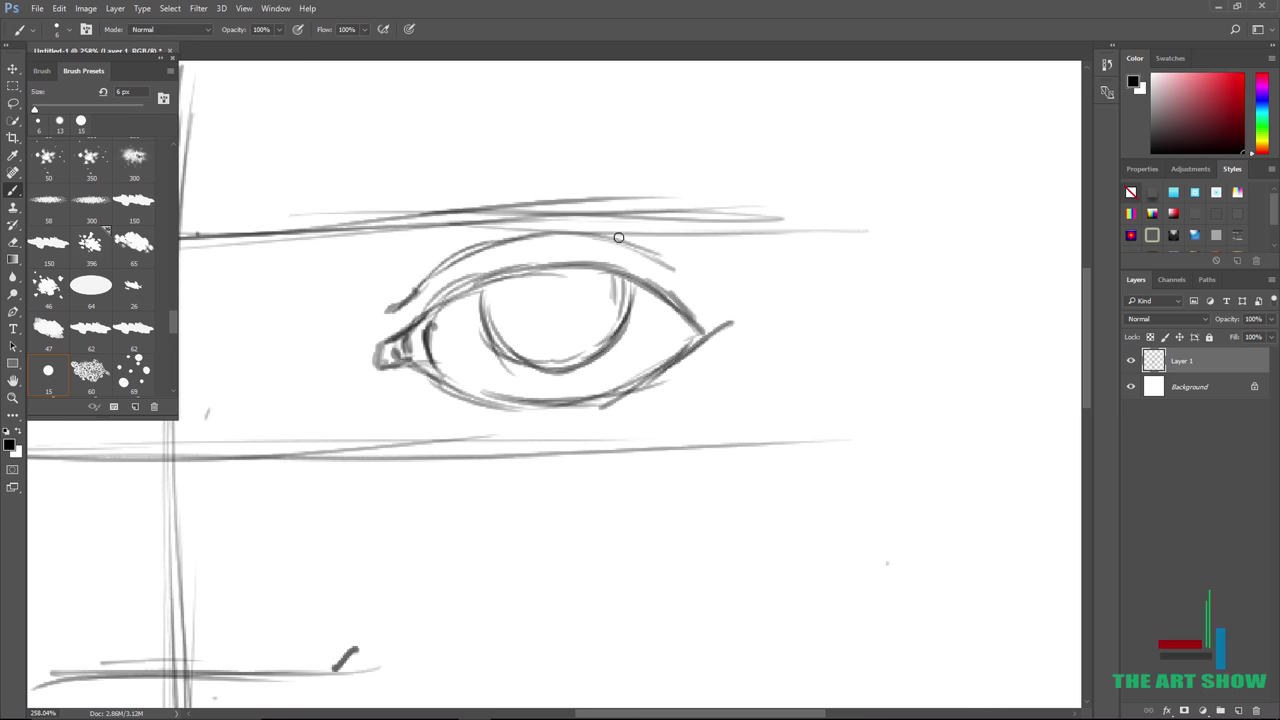
pyautogui.moveTo(398, 226); pyautogui.dragTo(461, 191)
pyautogui.hotkey('ctrl', 'z')
pyautogui.scroll(-5, 434, 177)
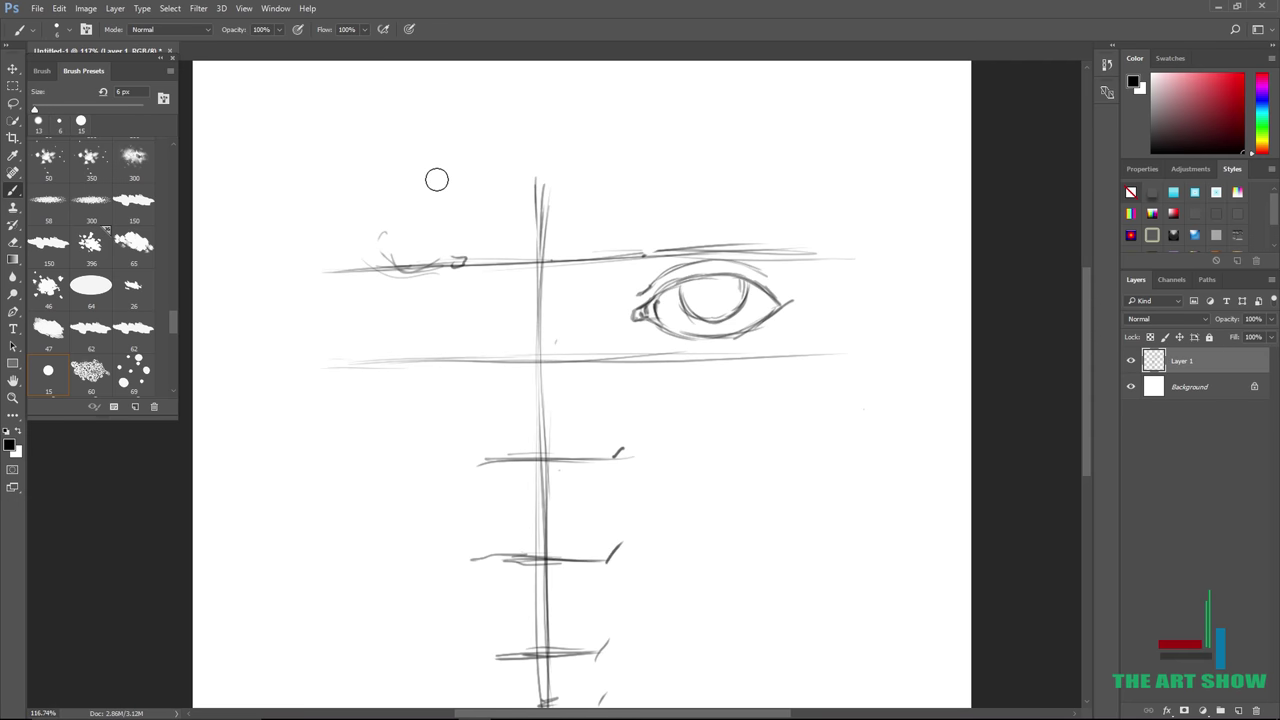
# Sketch the arched eyebrow above the right-hand eye with short zigzag hair strokes, darkest at its inner end.
pyautogui.scroll(3, 437, 179)
pyautogui.moveTo(486, 288)
pyautogui.mouseDown()
pyautogui.moveTo(500, 290)
pyautogui.moveTo(476, 317)
pyautogui.moveTo(490, 286)
pyautogui.moveTo(530, 262)
pyautogui.moveTo(618, 238)
pyautogui.moveTo(726, 270)
pyautogui.moveTo(610, 220)
pyautogui.moveTo(570, 245)
pyautogui.moveTo(590, 232)
pyautogui.mouseUp()
pyautogui.moveTo(479, 313)
pyautogui.mouseDown()
pyautogui.moveTo(492, 272)
pyautogui.moveTo(772, 276)
pyautogui.mouseUp()
pyautogui.scroll(-8, 825, 265)
pyautogui.scroll(7, 825, 265)
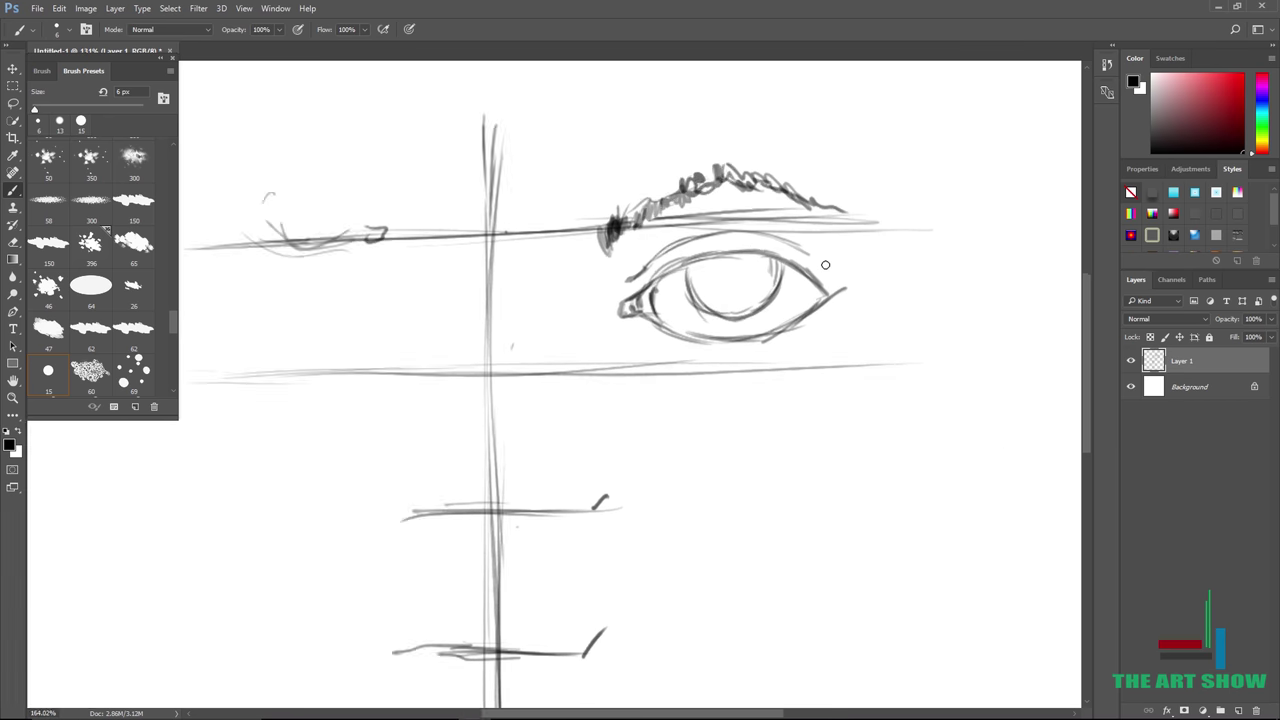
pyautogui.scroll(-3, 825, 265)
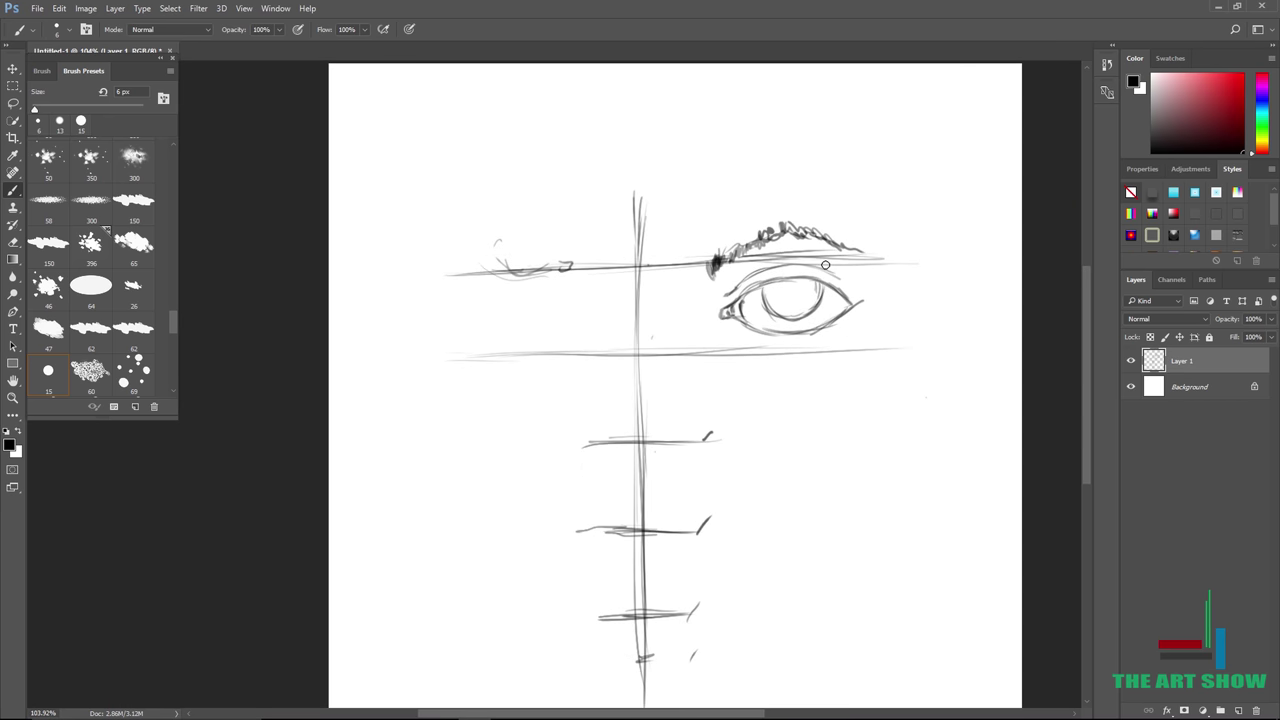
# Add a fold line below the right-hand eye, a small dot in its iris and a reinforced upper lid.
pyautogui.scroll(2, 825, 264)
pyautogui.moveTo(648, 350); pyautogui.dragTo(712, 360)
pyautogui.click(717, 270)
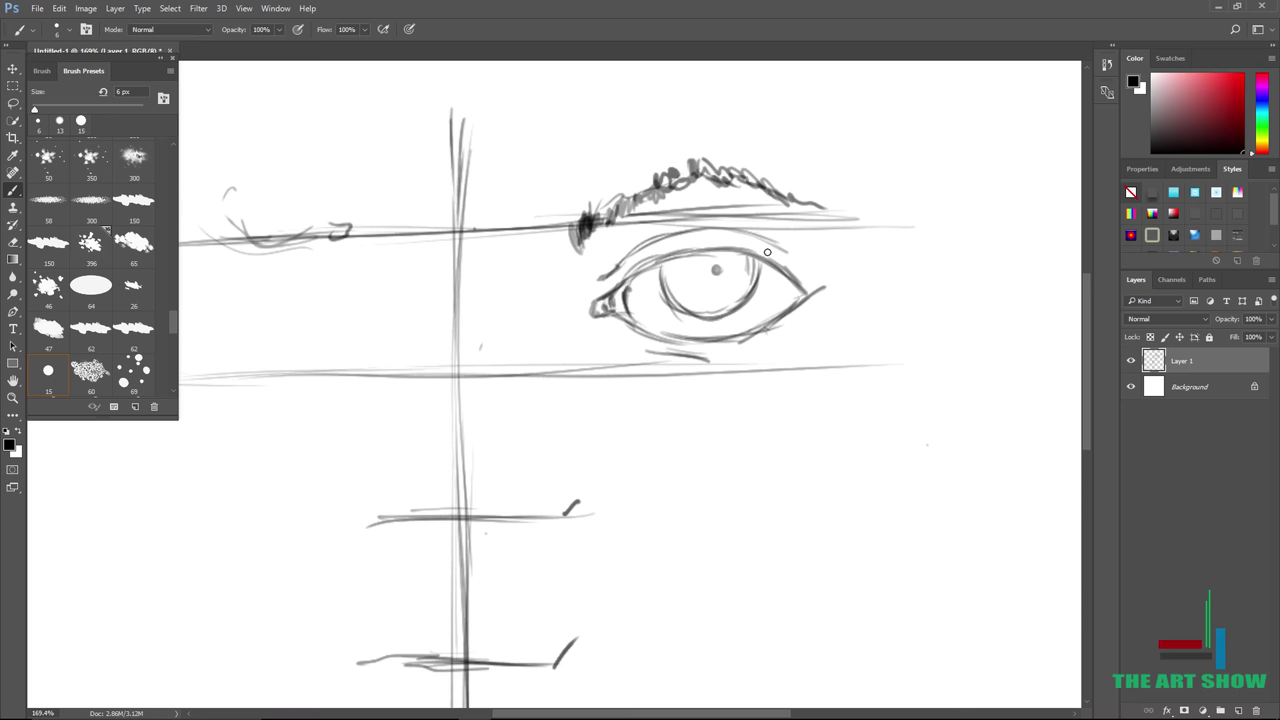
pyautogui.moveTo(778, 262); pyautogui.dragTo(693, 250)
pyautogui.scroll(-2, 693, 250)
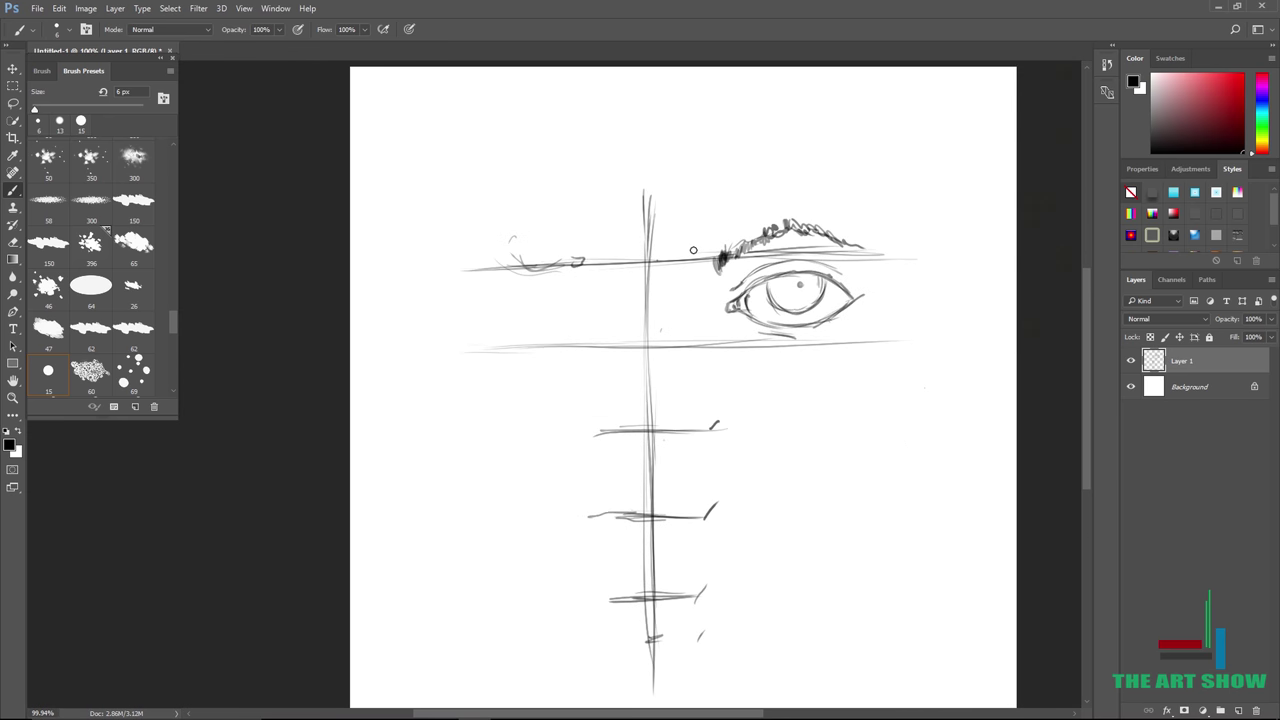
# Sketch the left-hand eye between the guidelines with its almond outline, inner corner and round iris.
pyautogui.scroll(1, 693, 250)
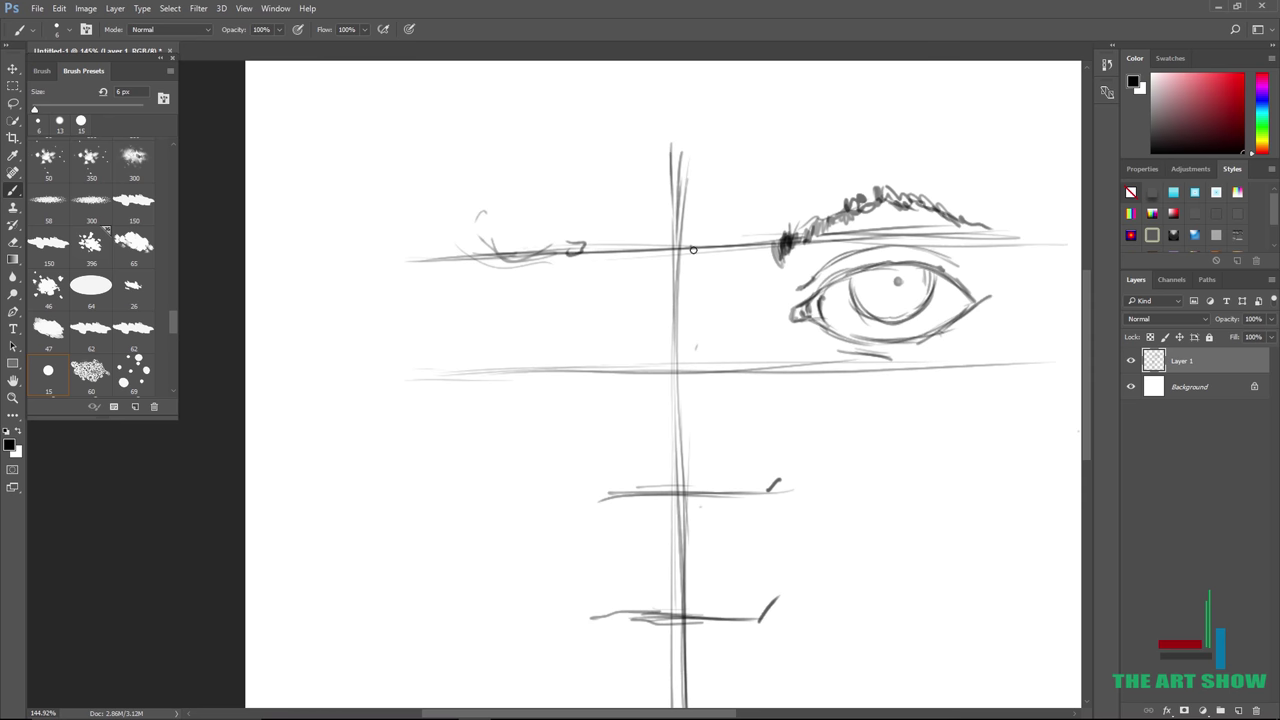
pyautogui.moveTo(629, 308)
pyautogui.mouseDown()
pyautogui.moveTo(593, 338)
pyautogui.moveTo(527, 341)
pyautogui.mouseUp()
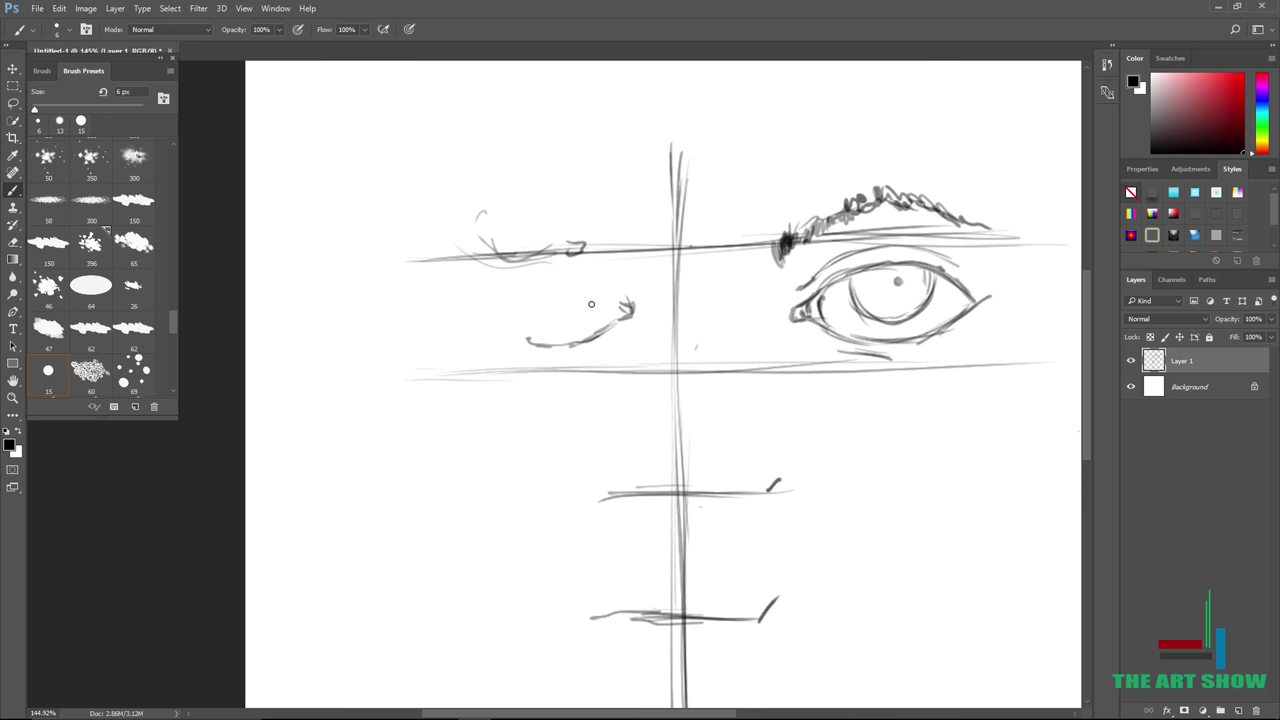
pyautogui.moveTo(643, 309)
pyautogui.mouseDown()
pyautogui.moveTo(595, 275)
pyautogui.moveTo(550, 271)
pyautogui.moveTo(467, 319)
pyautogui.moveTo(515, 333)
pyautogui.moveTo(606, 328)
pyautogui.moveTo(492, 335)
pyautogui.moveTo(462, 320)
pyautogui.moveTo(602, 328)
pyautogui.mouseUp()
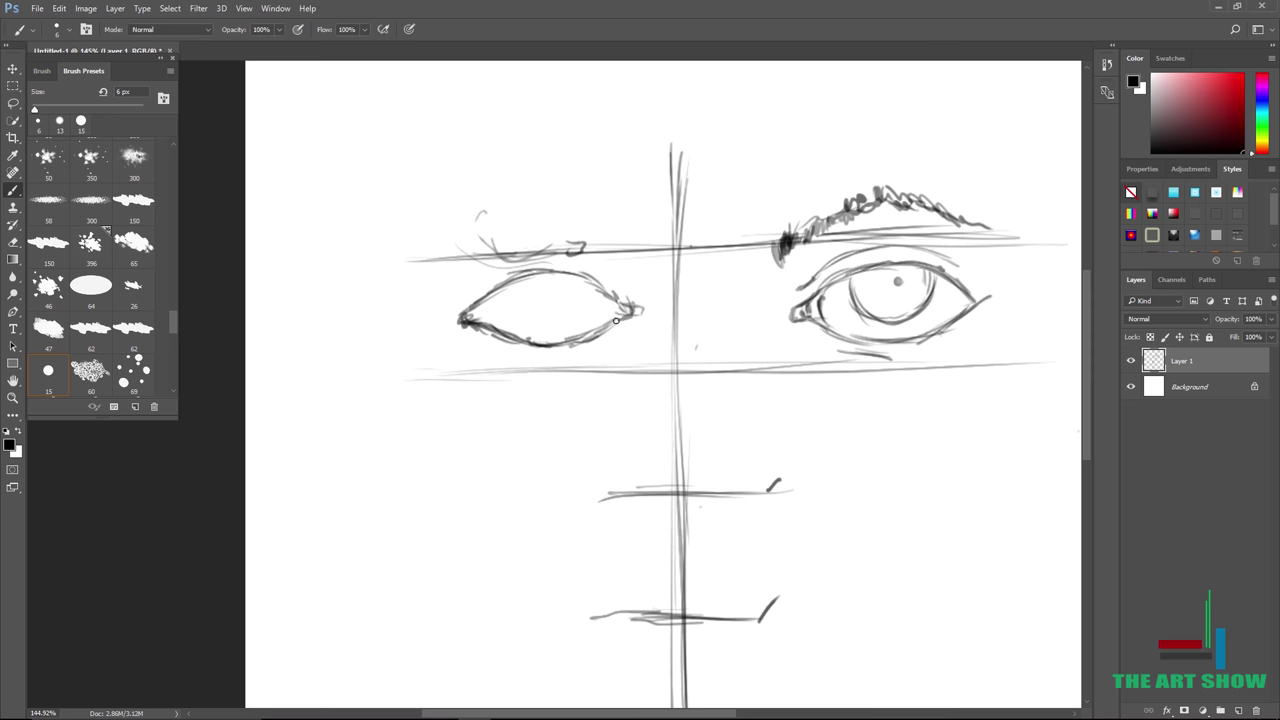
pyautogui.moveTo(521, 285)
pyautogui.mouseDown()
pyautogui.moveTo(525, 327)
pyautogui.moveTo(538, 308)
pyautogui.moveTo(534, 295)
pyautogui.moveTo(517, 316)
pyautogui.moveTo(514, 283)
pyautogui.moveTo(528, 325)
pyautogui.moveTo(525, 309)
pyautogui.moveTo(600, 318)
pyautogui.moveTo(592, 331)
pyautogui.moveTo(614, 324)
pyautogui.moveTo(513, 309)
pyautogui.moveTo(556, 342)
pyautogui.mouseUp()
pyautogui.moveTo(594, 282)
pyautogui.mouseDown()
pyautogui.moveTo(574, 315)
pyautogui.moveTo(546, 328)
pyautogui.mouseUp()
pyautogui.moveTo(546, 330)
pyautogui.mouseDown()
pyautogui.moveTo(600, 290)
pyautogui.moveTo(645, 318)
pyautogui.mouseUp()
pyautogui.moveTo(644, 318); pyautogui.dragTo(598, 332)
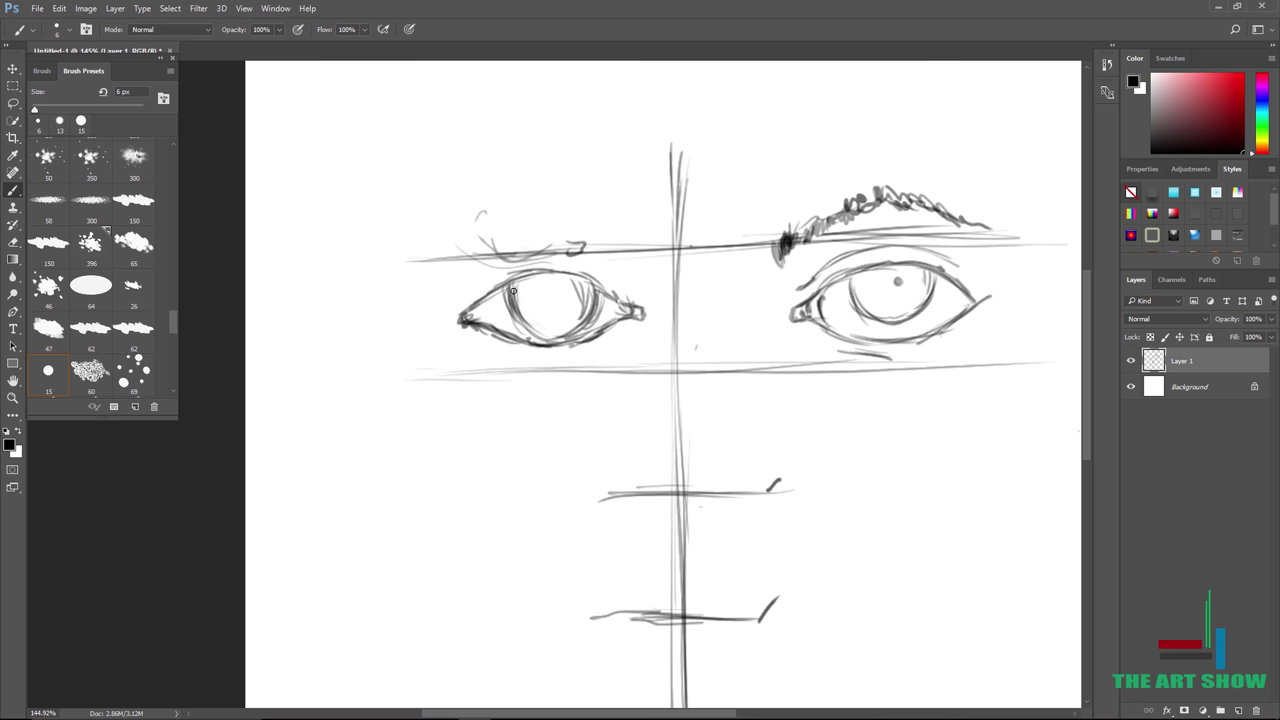
pyautogui.moveTo(513, 290)
pyautogui.mouseDown()
pyautogui.moveTo(513, 316)
pyautogui.moveTo(480, 322)
pyautogui.moveTo(510, 334)
pyautogui.mouseUp()
# Draw the lower lid rim of the right-hand eye and darken the edge of its iris.
pyautogui.moveTo(812, 318); pyautogui.dragTo(868, 337)
pyautogui.scroll(-5, 1006, 310)
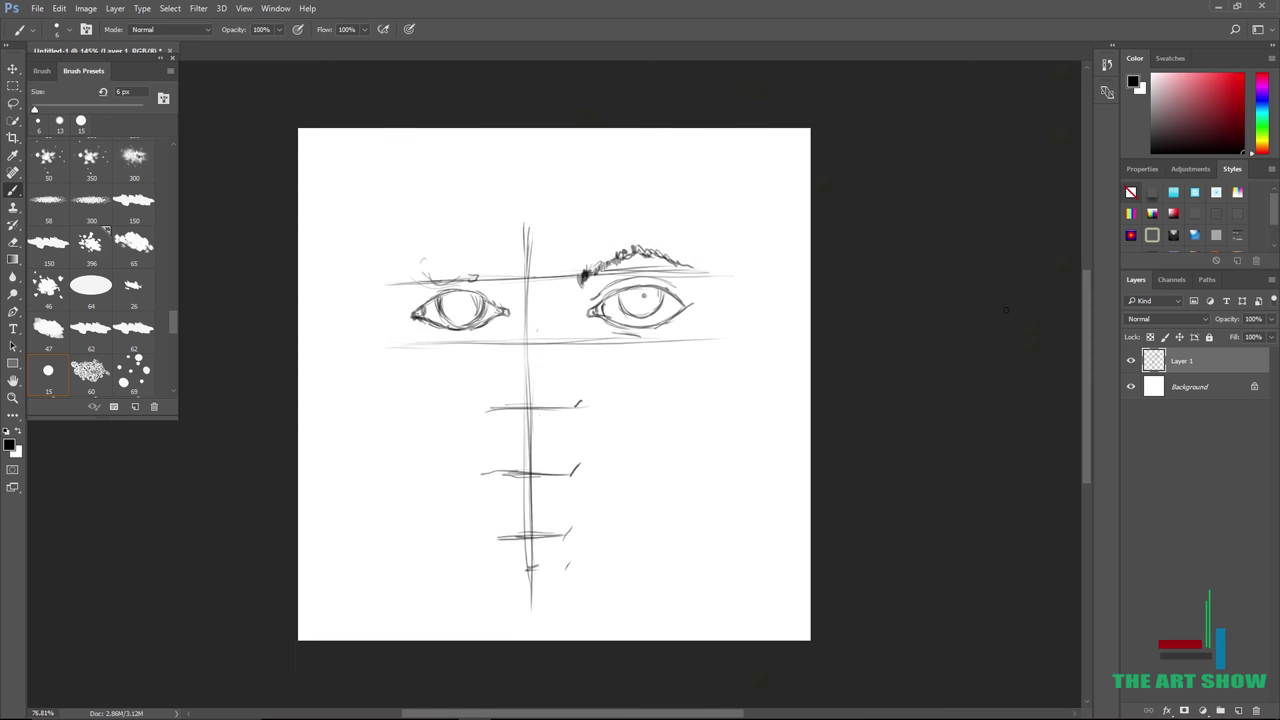
pyautogui.scroll(6, 1006, 310)
pyautogui.scroll(-1, 1006, 310)
pyautogui.moveTo(808, 245); pyautogui.dragTo(876, 294)
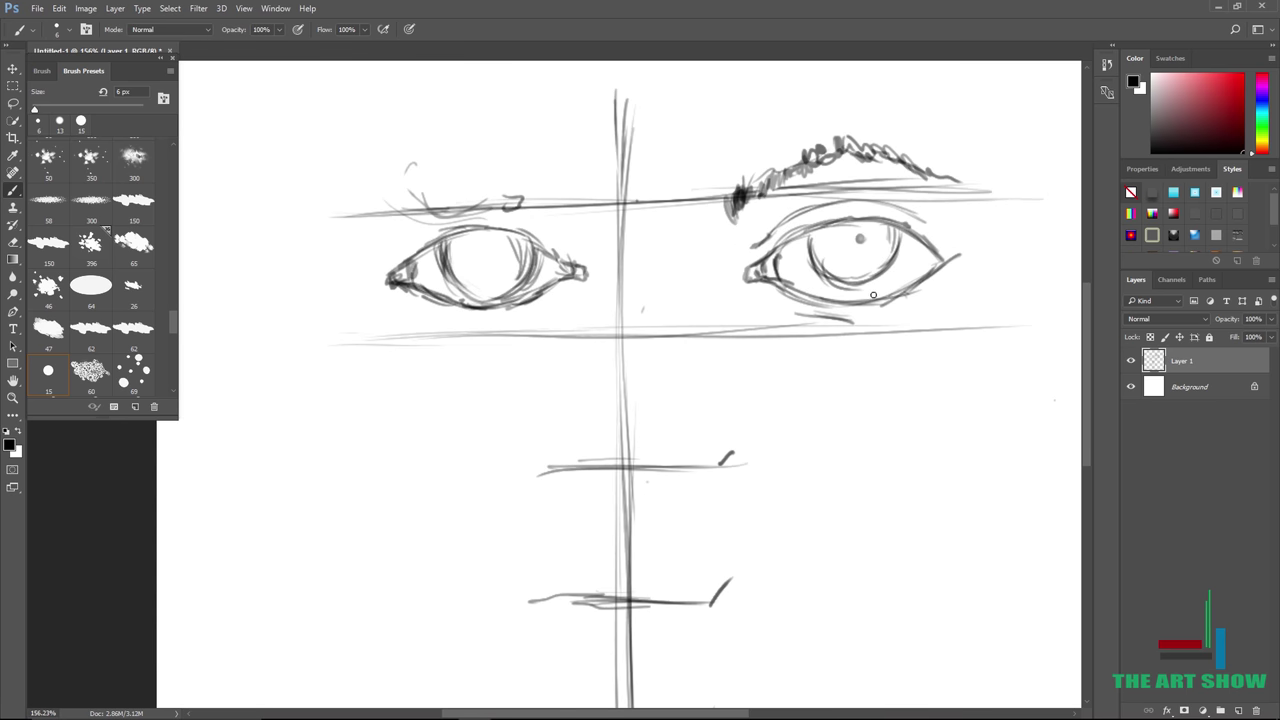
pyautogui.moveTo(794, 283)
pyautogui.mouseDown()
pyautogui.moveTo(902, 280)
pyautogui.moveTo(920, 265)
pyautogui.moveTo(816, 293)
pyautogui.mouseUp()
pyautogui.moveTo(821, 228); pyautogui.dragTo(818, 249)
# Draw fold lines beneath the left-hand eye and a small mark under the right-hand eye's outer corner.
pyautogui.moveTo(566, 296)
pyautogui.mouseDown()
pyautogui.moveTo(520, 318)
pyautogui.moveTo(392, 326)
pyautogui.mouseUp()
pyautogui.moveTo(532, 314); pyautogui.dragTo(448, 320)
pyautogui.moveTo(914, 307); pyautogui.dragTo(908, 317)
pyautogui.scroll(-6, 911, 312)
pyautogui.scroll(5, 911, 312)
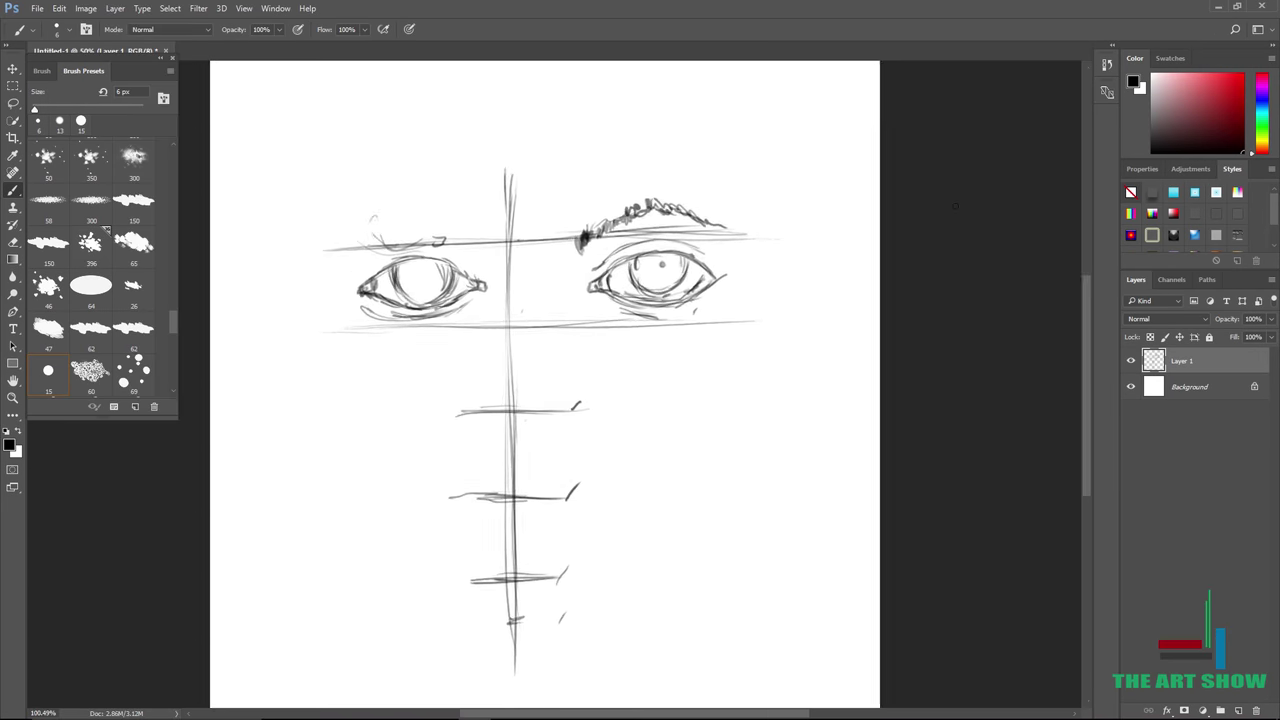
# Draw the upper eyelid crease over the left-hand eye, extending it past the outer corner.
pyautogui.moveTo(538, 304)
pyautogui.mouseDown()
pyautogui.moveTo(552, 319)
pyautogui.moveTo(547, 307)
pyautogui.mouseUp()
pyautogui.rightClick(527, 298)
pyautogui.click(527, 298)
pyautogui.moveTo(488, 279); pyautogui.dragTo(367, 324)
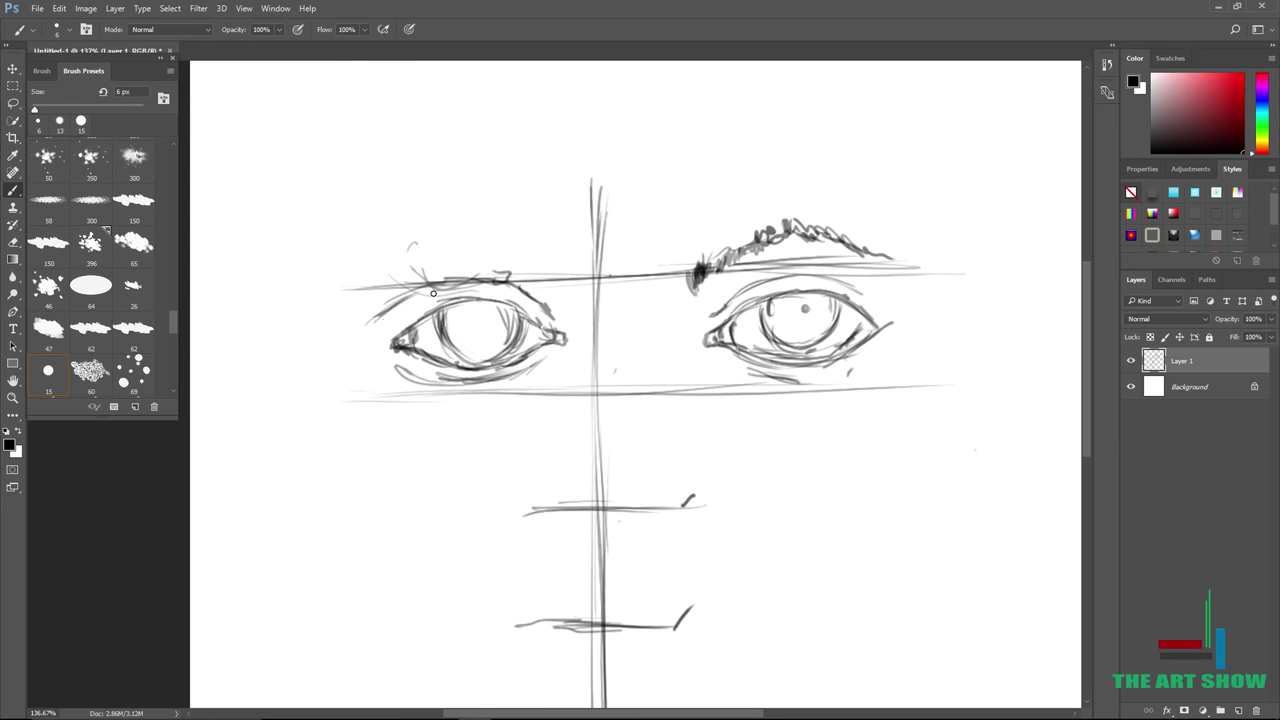
pyautogui.moveTo(426, 293); pyautogui.dragTo(379, 324)
# Sketch the arched eyebrow above the left-hand eye with short, dark zigzag hair strokes.
pyautogui.moveTo(558, 270); pyautogui.dragTo(470, 240)
pyautogui.moveTo(334, 290)
pyautogui.mouseDown()
pyautogui.moveTo(360, 260)
pyautogui.moveTo(436, 232)
pyautogui.moveTo(548, 274)
pyautogui.moveTo(540, 248)
pyautogui.mouseUp()
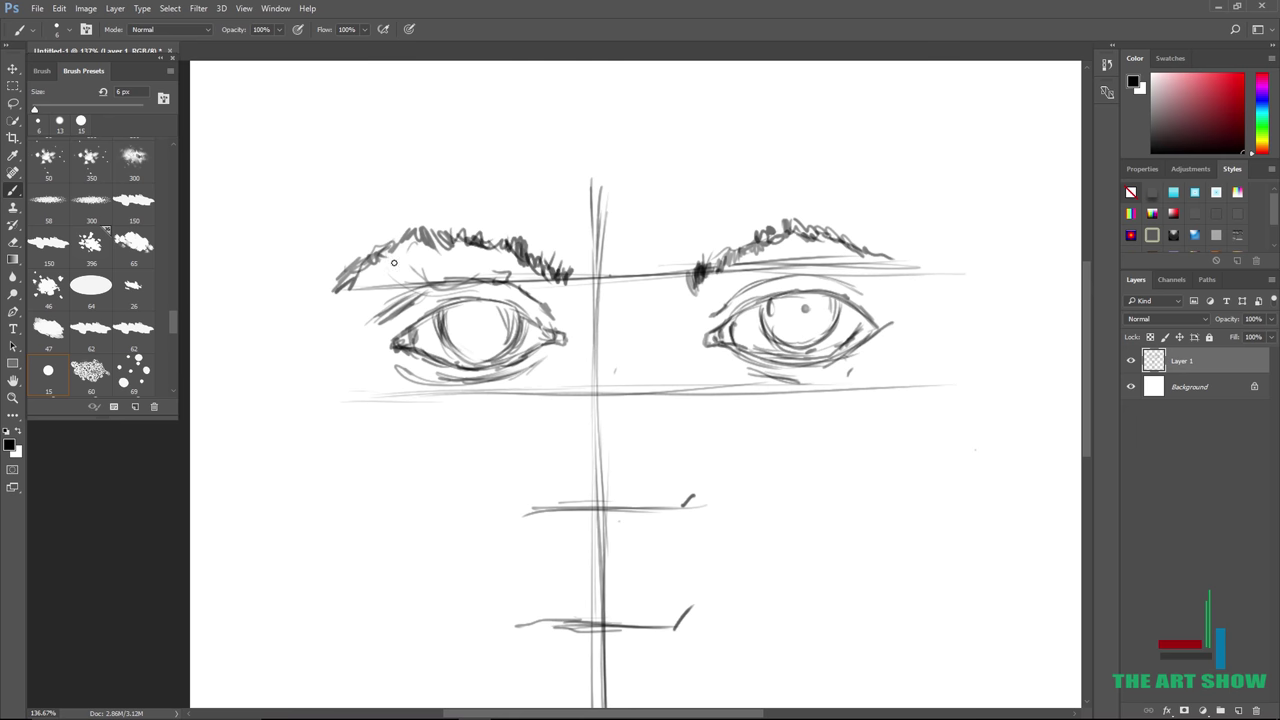
pyautogui.scroll(-3, 364, 334)
# Fill in a dark pupil inside the iris of the left-hand eye.
pyautogui.scroll(4, 364, 334)
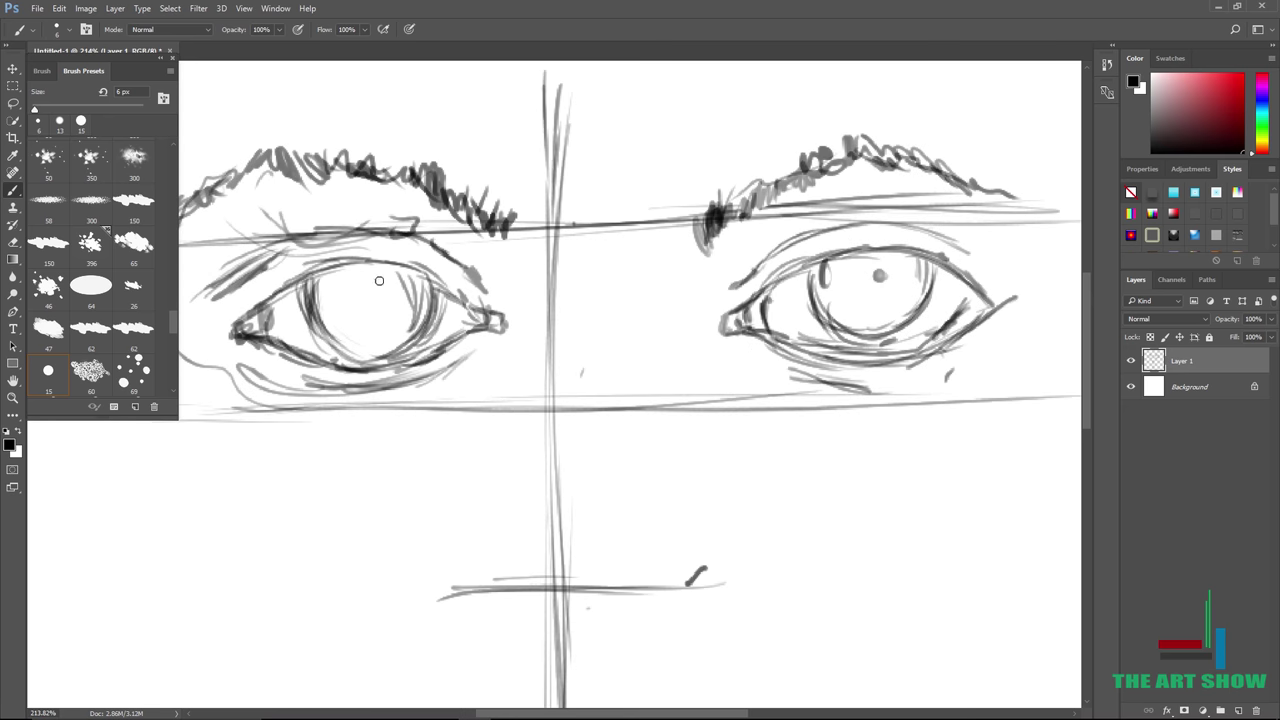
pyautogui.moveTo(368, 290); pyautogui.dragTo(405, 300)
pyautogui.scroll(-3, 405, 300)
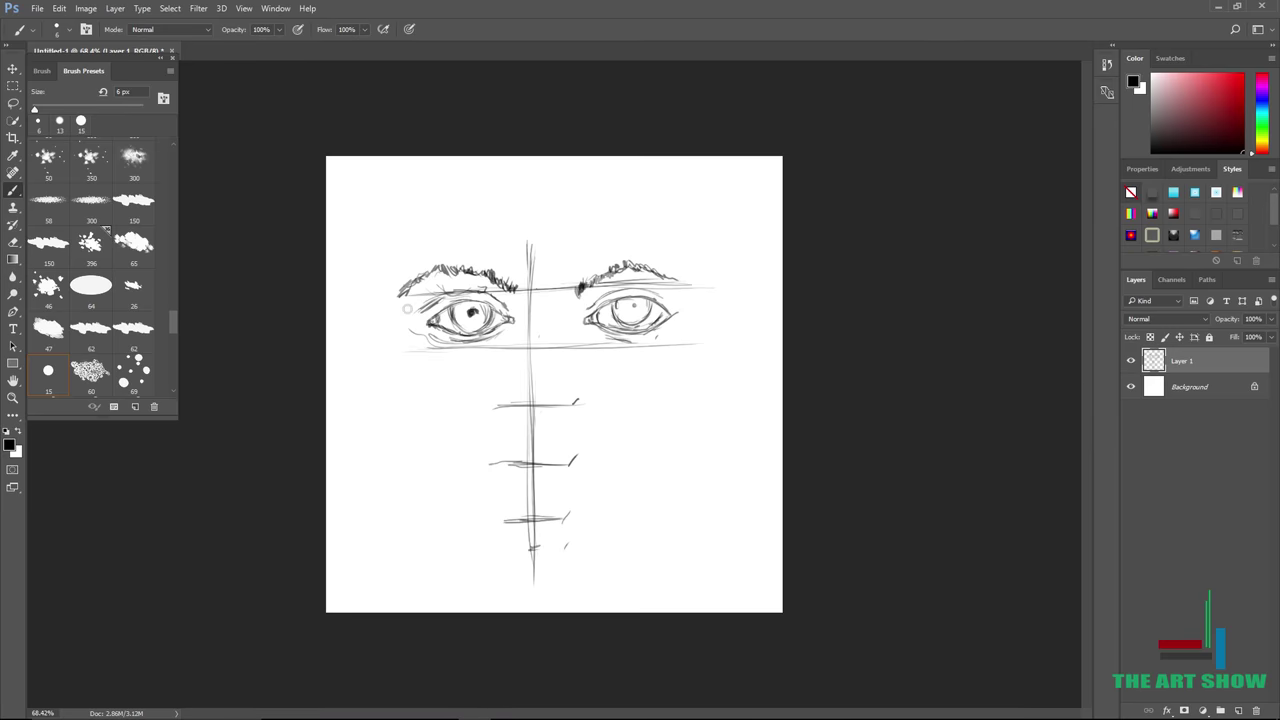
pyautogui.scroll(2, 405, 300)
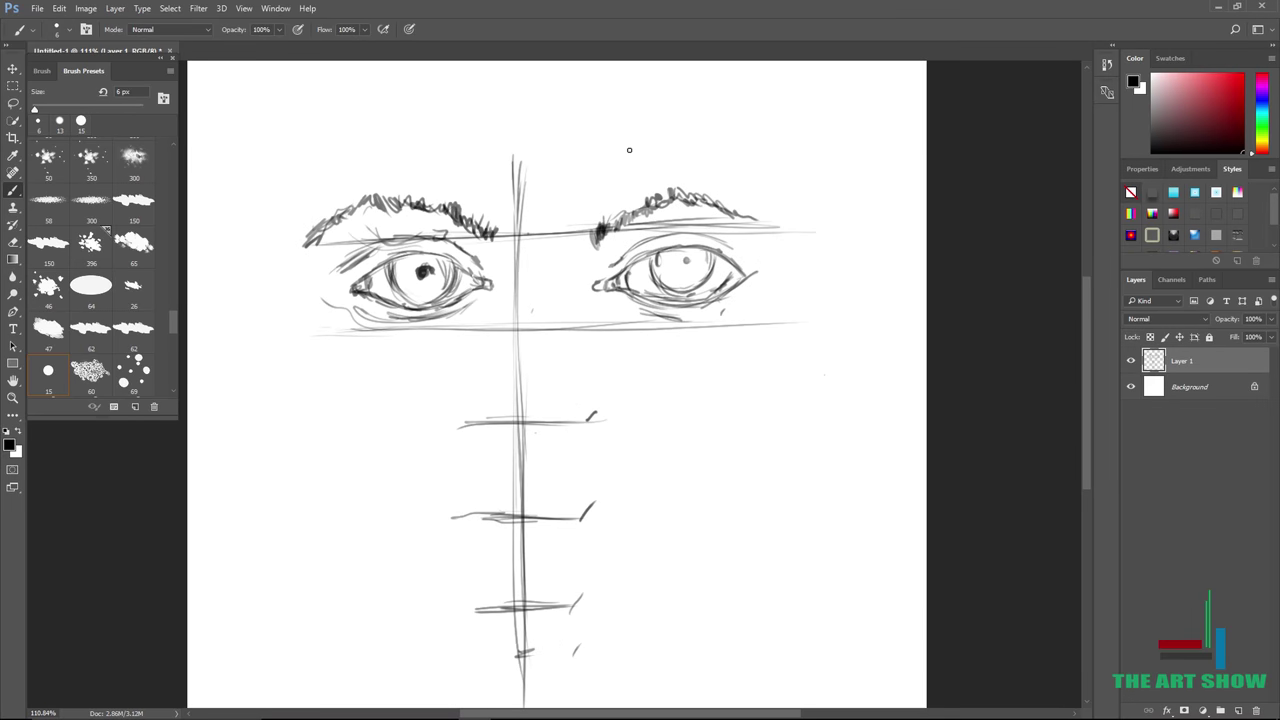
pyautogui.scroll(-2, 629, 150)
pyautogui.scroll(2, 629, 150)
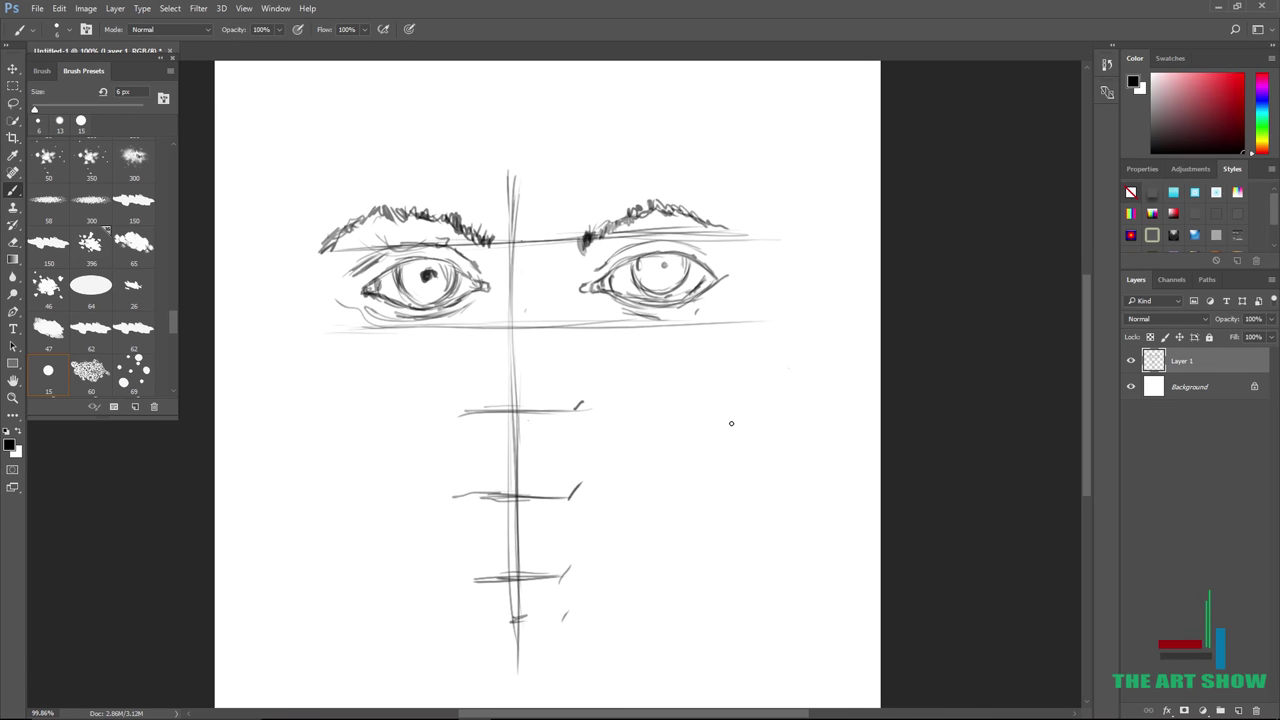
pyautogui.scroll(-1, 731, 423)
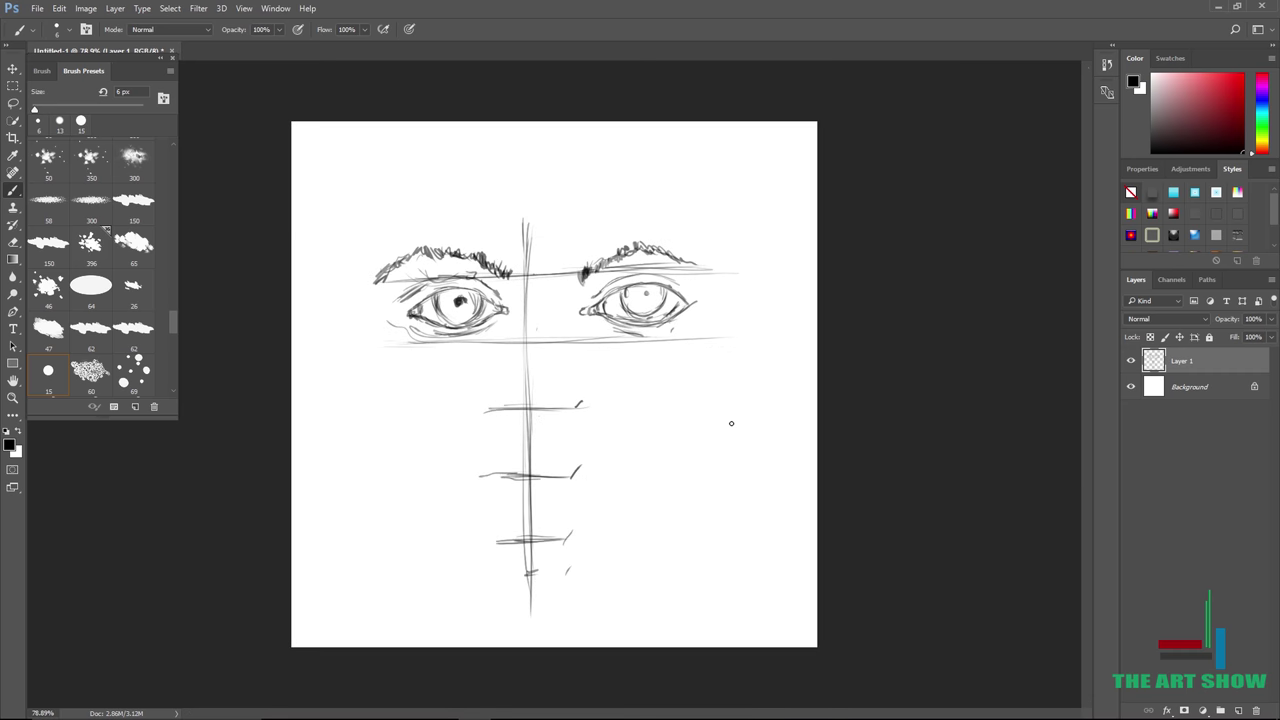
pyautogui.scroll(1, 731, 423)
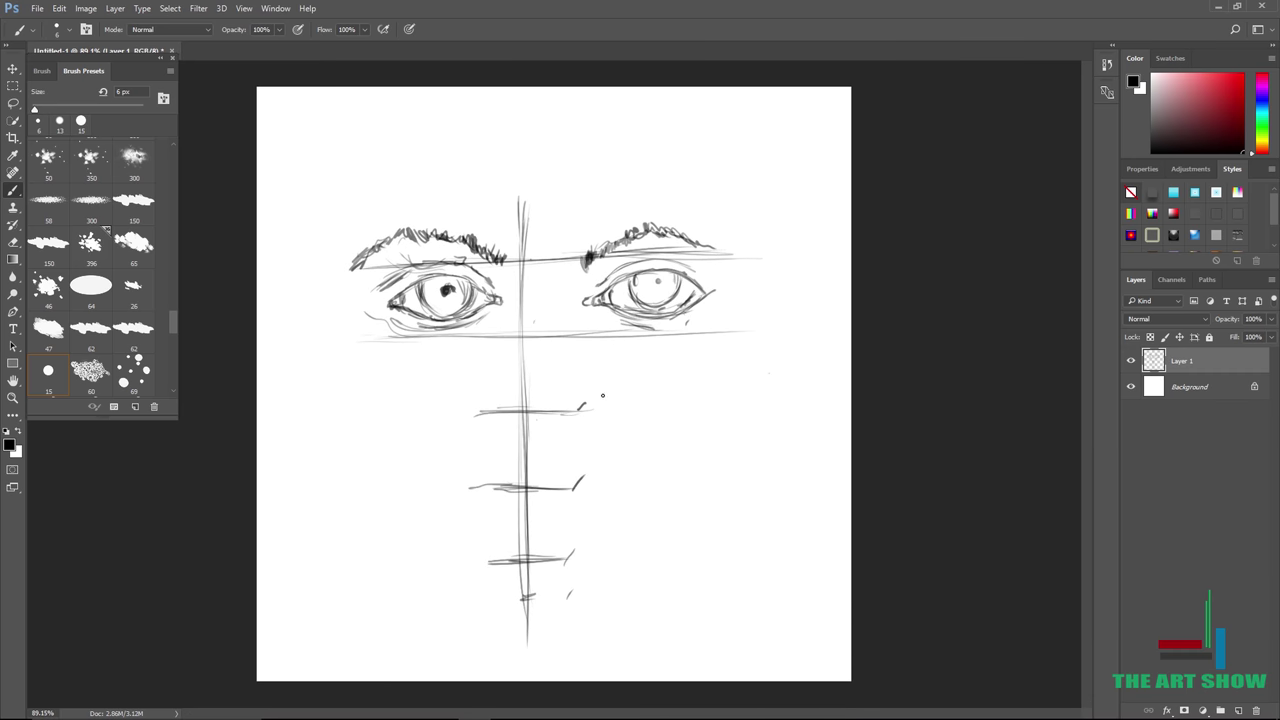
# Redraw the vertical centre guideline and rough in the nose, lips and chin below the eyes.
pyautogui.moveTo(525, 191)
pyautogui.mouseDown()
pyautogui.moveTo(522, 520)
pyautogui.moveTo(483, 486)
pyautogui.moveTo(548, 414)
pyautogui.moveTo(580, 544)
pyautogui.moveTo(580, 406)
pyautogui.moveTo(527, 227)
pyautogui.moveTo(552, 498)
pyautogui.moveTo(541, 234)
pyautogui.mouseUp()
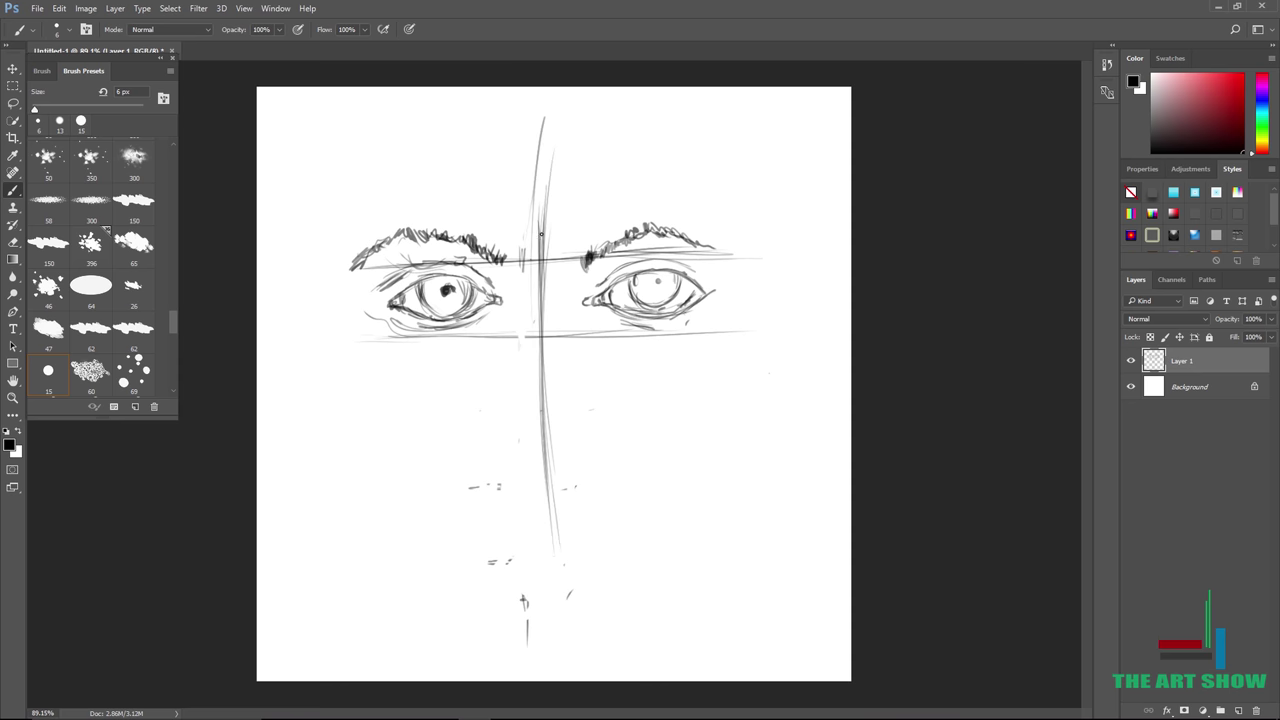
pyautogui.moveTo(514, 418)
pyautogui.mouseDown()
pyautogui.moveTo(576, 414)
pyautogui.moveTo(518, 422)
pyautogui.mouseUp()
pyautogui.moveTo(512, 482)
pyautogui.mouseDown()
pyautogui.moveTo(566, 478)
pyautogui.moveTo(512, 486)
pyautogui.mouseUp()
pyautogui.moveTo(544, 540); pyautogui.dragTo(566, 536)
pyautogui.moveTo(514, 386)
pyautogui.mouseDown()
pyautogui.moveTo(490, 410)
pyautogui.moveTo(572, 418)
pyautogui.moveTo(610, 400)
pyautogui.moveTo(505, 372)
pyautogui.mouseUp()
pyautogui.moveTo(533, 471)
pyautogui.mouseDown()
pyautogui.moveTo(452, 490)
pyautogui.moveTo(530, 530)
pyautogui.moveTo(560, 575)
pyautogui.moveTo(630, 565)
pyautogui.mouseUp()
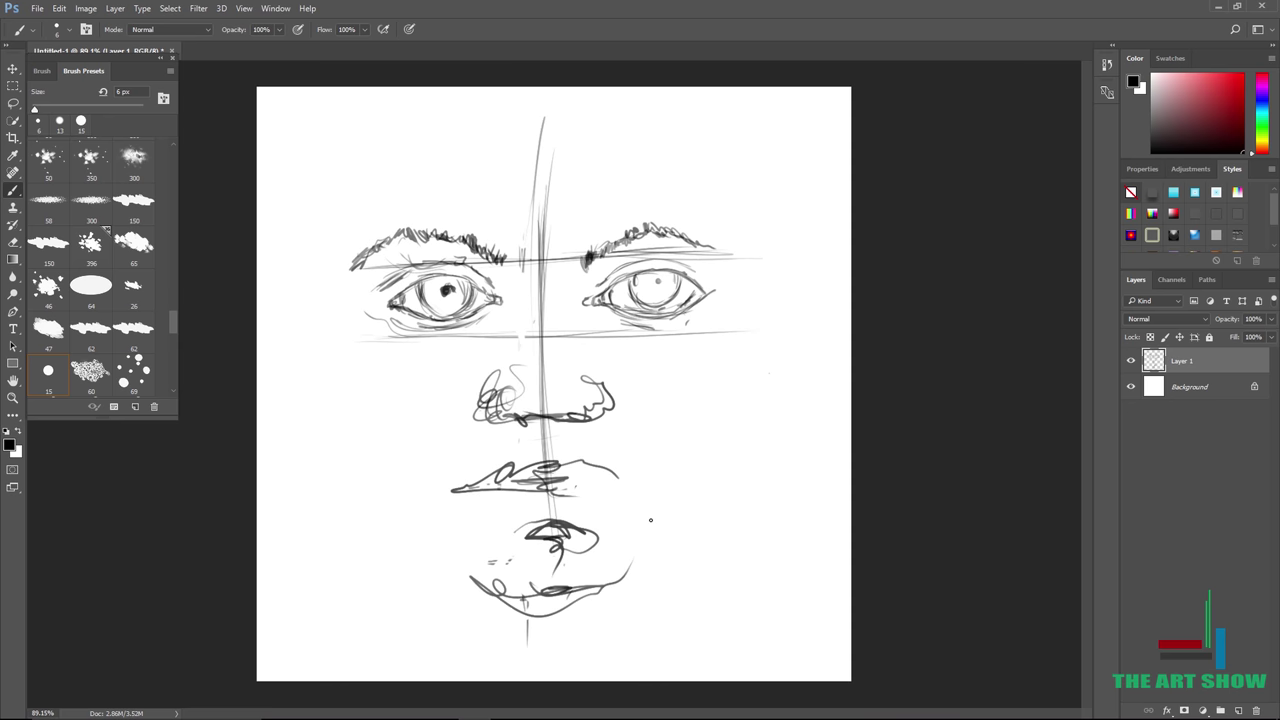
# Erase most of the rough nose, mouth and chin, and retrace the vertical centre and under-eye guidelines.
pyautogui.moveTo(508, 485)
pyautogui.mouseDown()
pyautogui.moveTo(597, 563)
pyautogui.moveTo(497, 546)
pyautogui.moveTo(522, 502)
pyautogui.moveTo(518, 575)
pyautogui.mouseUp()
pyautogui.moveTo(545, 166); pyautogui.dragTo(543, 360)
pyautogui.moveTo(530, 106); pyautogui.dragTo(534, 334)
pyautogui.moveTo(557, 490); pyautogui.dragTo(543, 292)
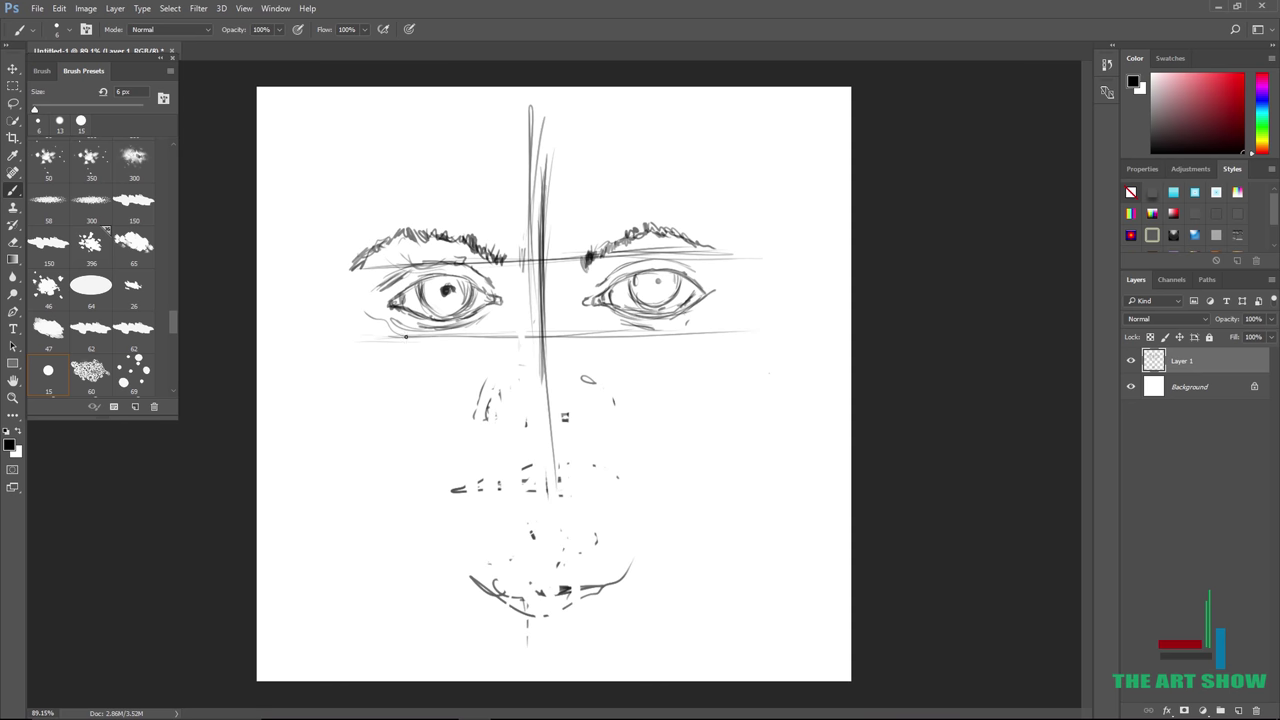
pyautogui.moveTo(405, 337); pyautogui.dragTo(698, 333)
pyautogui.moveTo(543, 176); pyautogui.dragTo(541, 368)
pyautogui.moveTo(548, 218); pyautogui.dragTo(531, 534)
pyautogui.scroll(5, 569, 340)
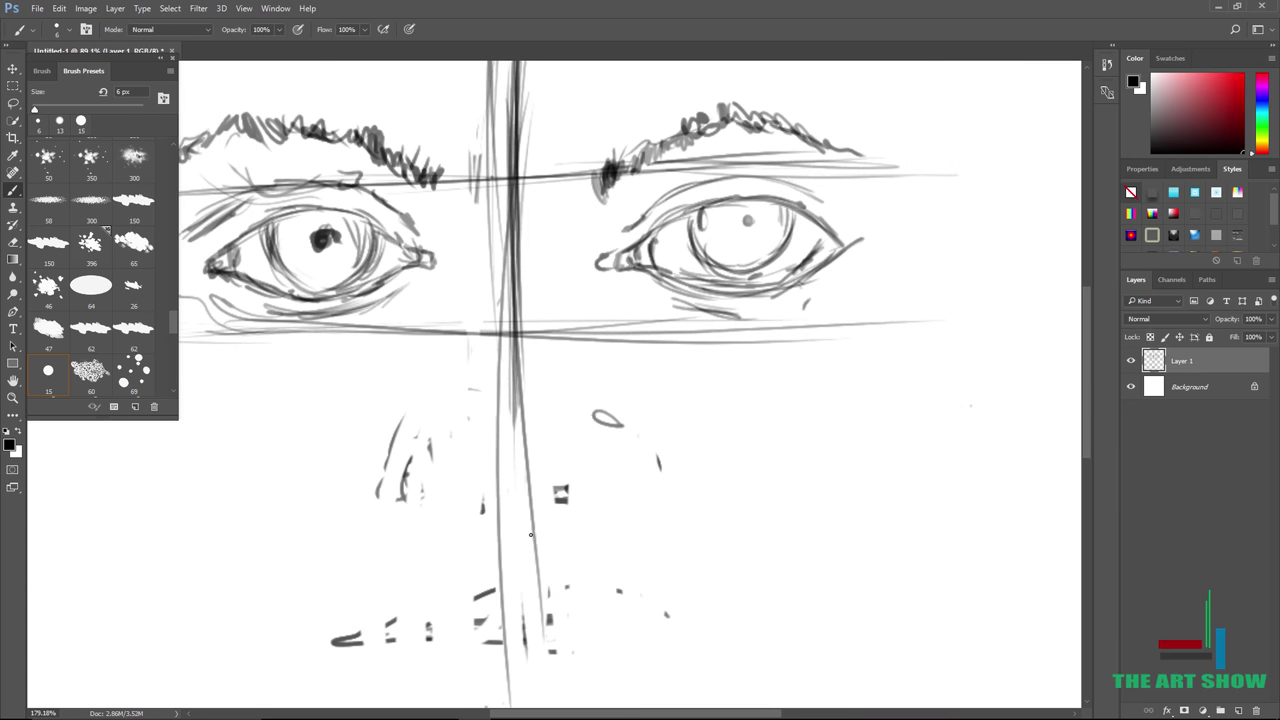
pyautogui.moveTo(697, 212)
pyautogui.mouseDown()
pyautogui.moveTo(702, 250)
pyautogui.moveTo(756, 275)
pyautogui.mouseUp()
pyautogui.moveTo(654, 238)
pyautogui.mouseDown()
pyautogui.moveTo(790, 208)
pyautogui.moveTo(838, 248)
pyautogui.moveTo(804, 275)
pyautogui.mouseUp()
pyautogui.scroll(-5, 804, 275)
pyautogui.rightClick(474, 706)
pyautogui.click(540, 706)
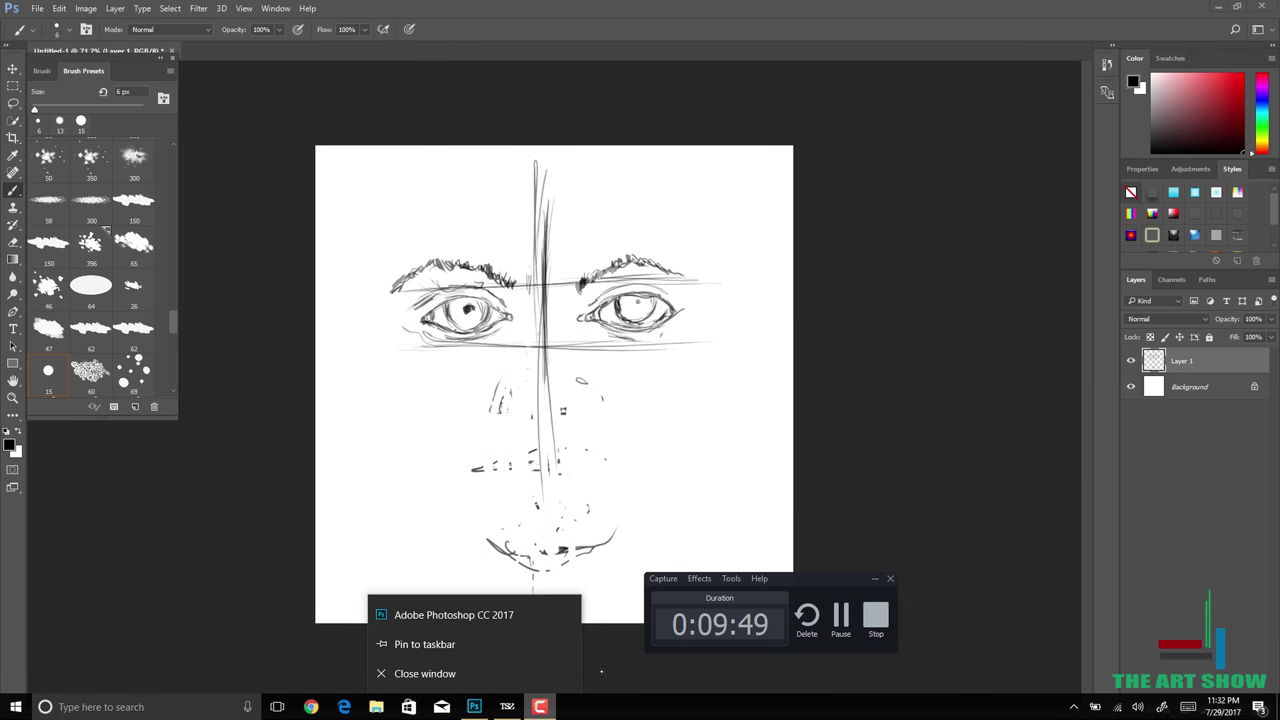
pyautogui.click(760, 411)
pyautogui.click(868, 575)
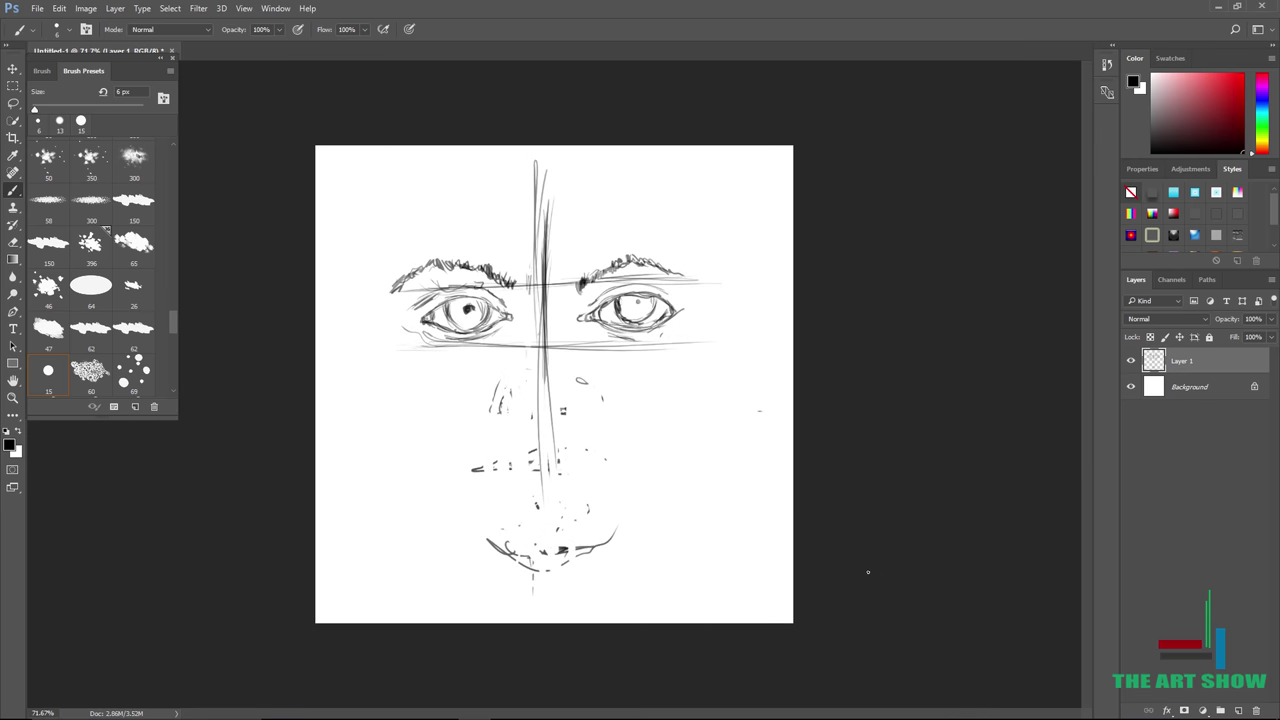
# Add a new layer above the sketch and lower the opacity of Layer 1, leaving Layer 2 at 100%.
pyautogui.click(1238, 710)
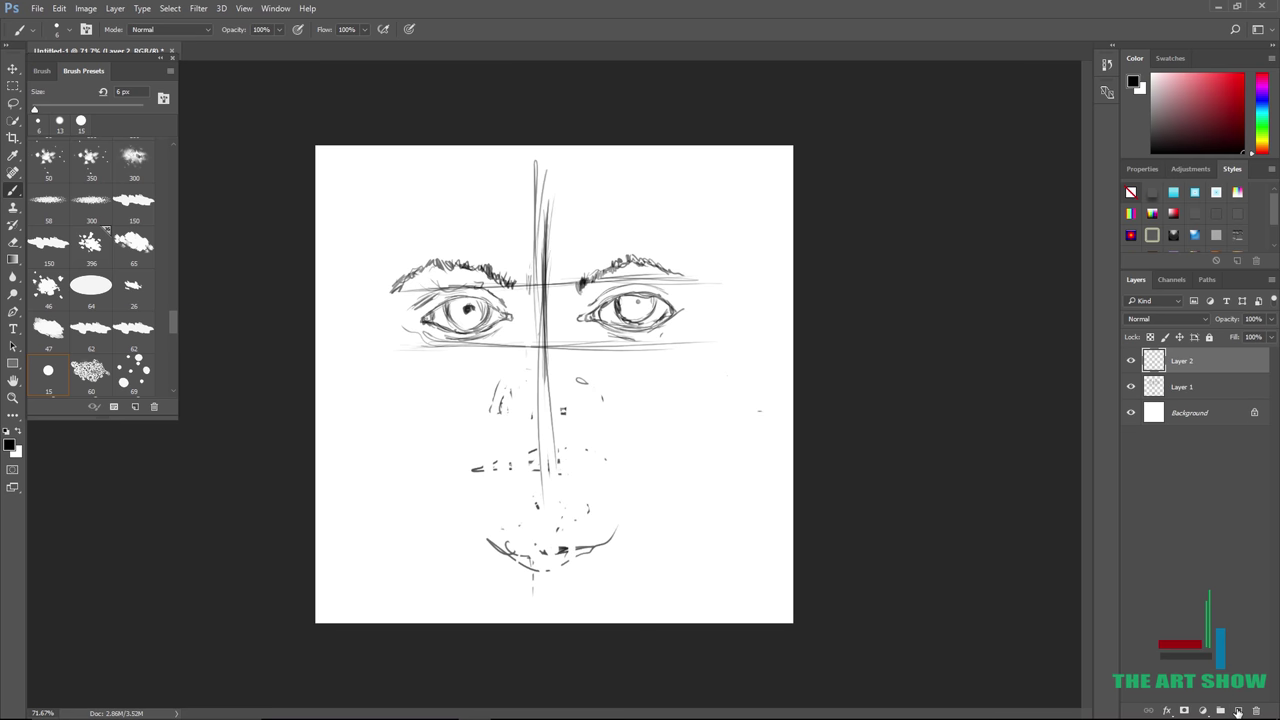
pyautogui.click(1271, 319)
pyautogui.moveTo(1270, 336); pyautogui.dragTo(1230, 337)
pyautogui.click(1239, 387)
pyautogui.click(1239, 387)
pyautogui.click(1271, 319)
pyautogui.click(1227, 361)
pyautogui.click(1227, 361)
pyautogui.click(1271, 319)
pyautogui.click(1274, 337)
# Trace the right-hand eye's lid outline, inner corner and both iris edges with dark lines on Layer 2.
pyautogui.scroll(6, 535, 353)
pyautogui.scroll(-4, 556, 384)
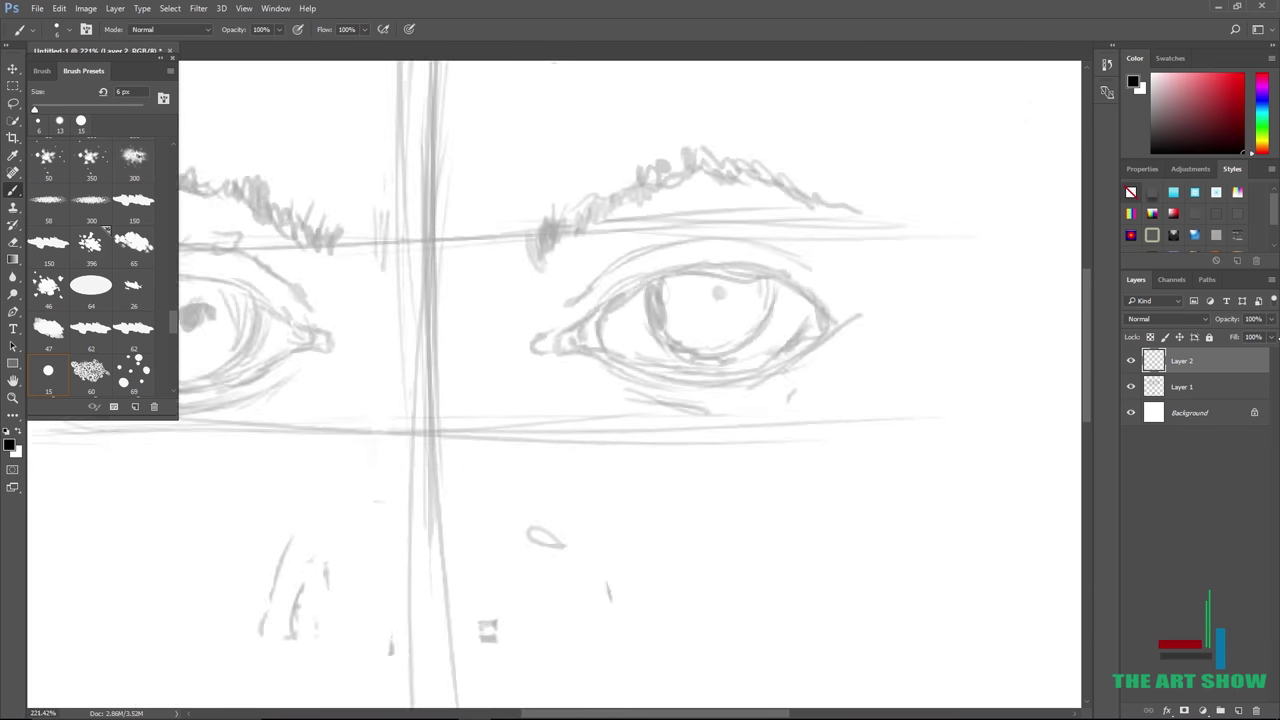
pyautogui.scroll(2, 655, 316)
pyautogui.moveTo(618, 348)
pyautogui.mouseDown()
pyautogui.moveTo(606, 365)
pyautogui.moveTo(636, 368)
pyautogui.moveTo(633, 341)
pyautogui.moveTo(726, 298)
pyautogui.moveTo(792, 304)
pyautogui.moveTo(844, 347)
pyautogui.moveTo(711, 403)
pyautogui.moveTo(790, 396)
pyautogui.moveTo(832, 342)
pyautogui.moveTo(790, 390)
pyautogui.moveTo(640, 350)
pyautogui.moveTo(625, 358)
pyautogui.moveTo(667, 341)
pyautogui.moveTo(649, 353)
pyautogui.moveTo(716, 388)
pyautogui.mouseUp()
pyautogui.moveTo(689, 309); pyautogui.dragTo(733, 378)
pyautogui.moveTo(796, 316); pyautogui.dragTo(801, 362)
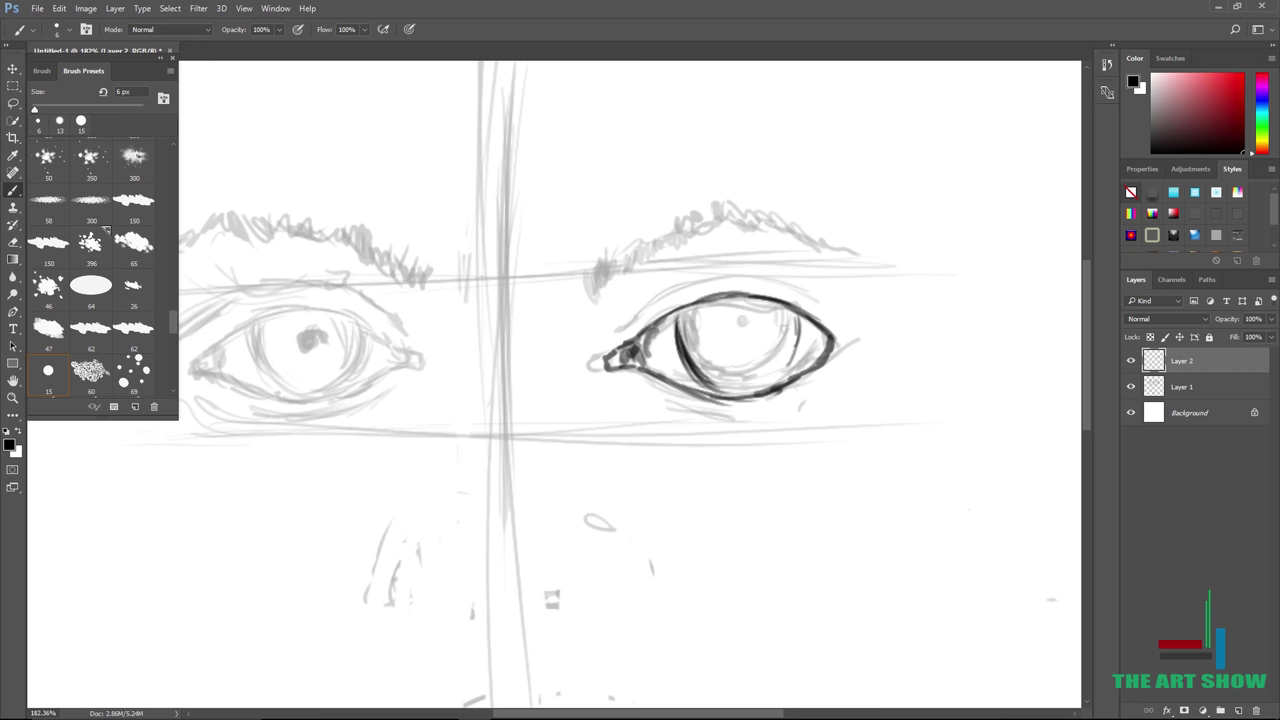
pyautogui.moveTo(775, 310)
pyautogui.mouseDown()
pyautogui.moveTo(766, 398)
pyautogui.moveTo(772, 388)
pyautogui.mouseUp()
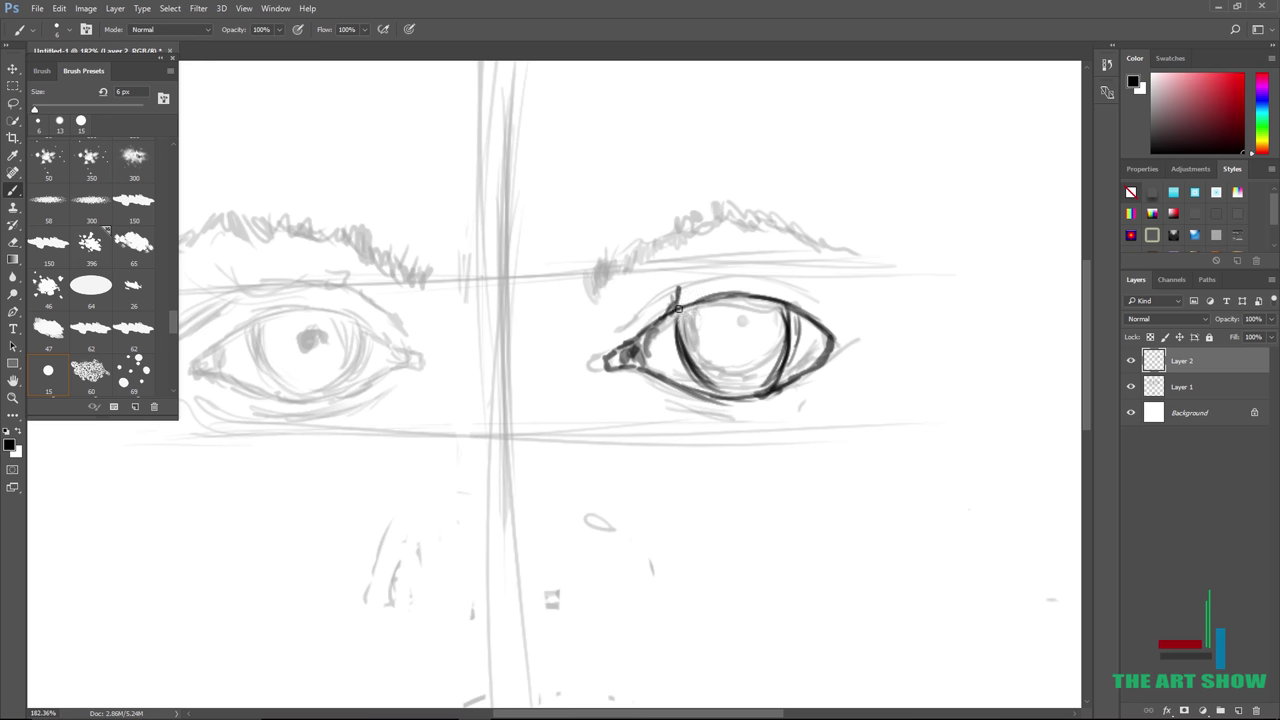
# Draw lashes along the upper and lower lids of the right-hand eye and fill in its dark pupil.
pyautogui.moveTo(688, 301); pyautogui.dragTo(699, 284)
pyautogui.moveTo(696, 300); pyautogui.dragTo(709, 284)
pyautogui.moveTo(705, 298); pyautogui.dragTo(720, 283)
pyautogui.moveTo(715, 297); pyautogui.dragTo(730, 281)
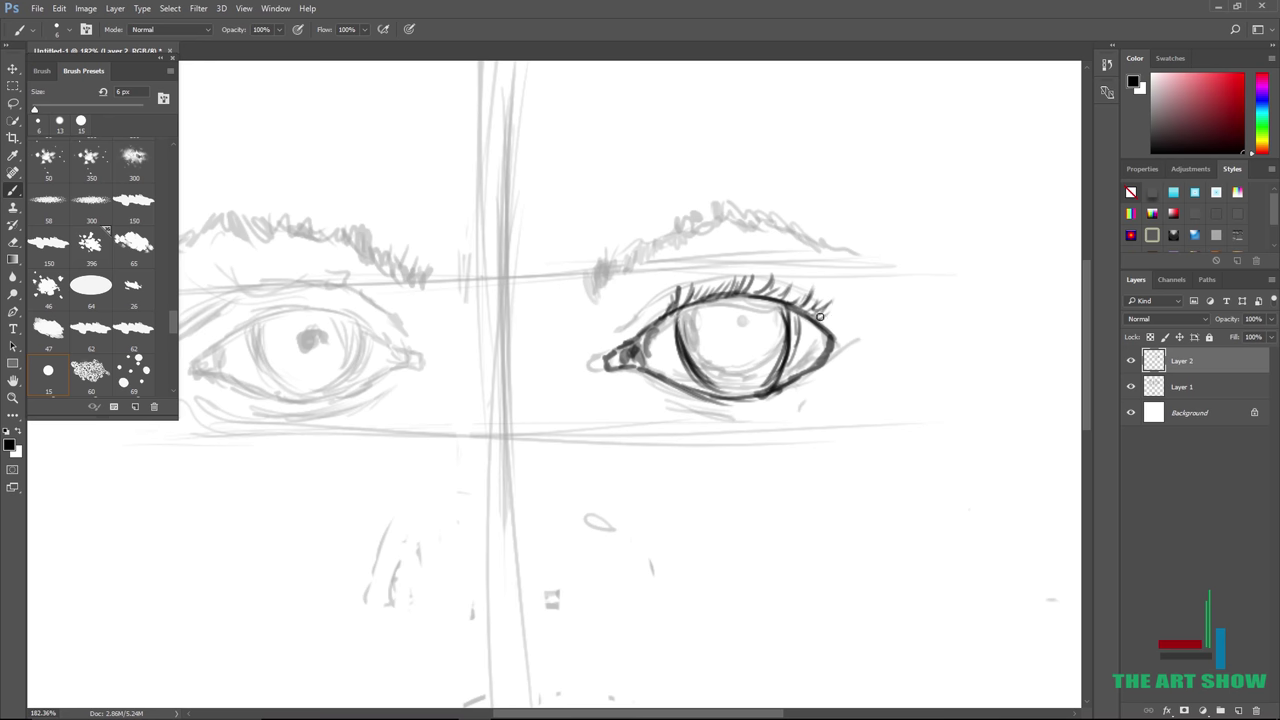
pyautogui.moveTo(772, 298)
pyautogui.mouseDown()
pyautogui.moveTo(782, 263)
pyautogui.moveTo(720, 260)
pyautogui.moveTo(632, 315)
pyautogui.moveTo(685, 282)
pyautogui.mouseUp()
pyautogui.moveTo(786, 276); pyautogui.dragTo(814, 290)
pyautogui.moveTo(843, 307); pyautogui.dragTo(854, 316)
pyautogui.moveTo(745, 327)
pyautogui.mouseDown()
pyautogui.moveTo(738, 340)
pyautogui.moveTo(725, 323)
pyautogui.moveTo(728, 345)
pyautogui.mouseUp()
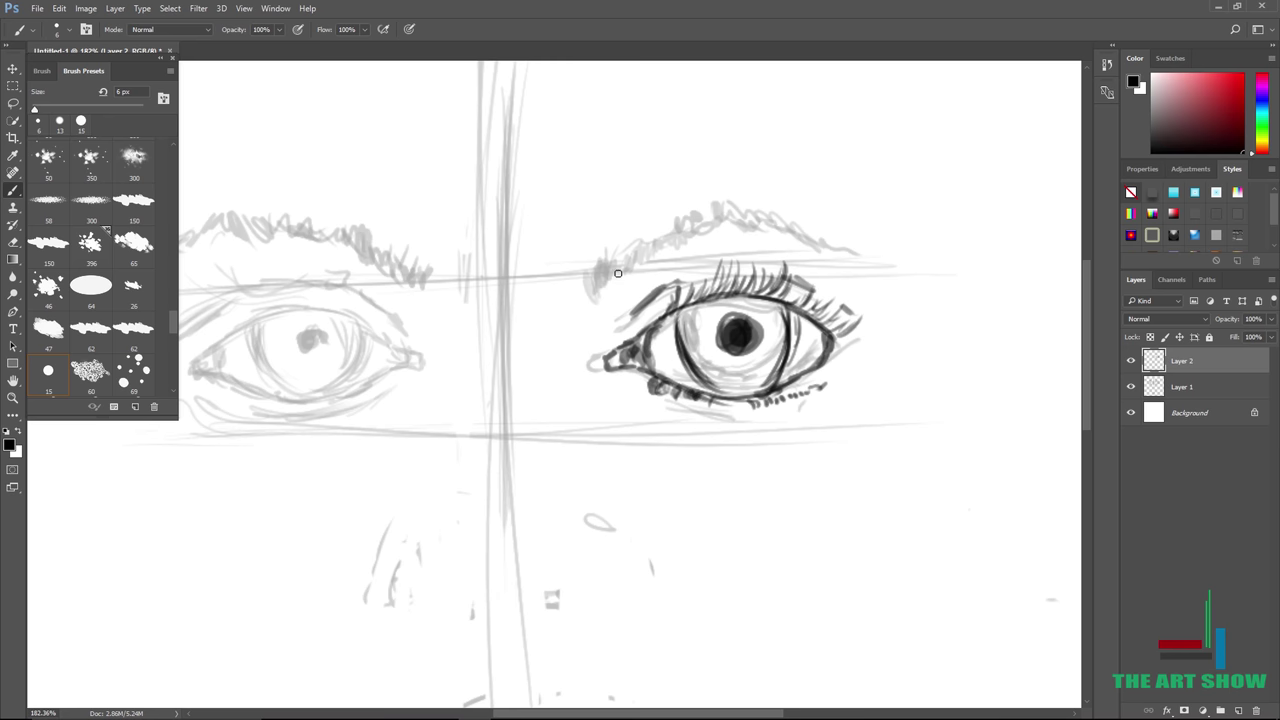
# Draw the arched eyebrow above the right-hand eye with dark hair strokes, tapering it past the outer corner.
pyautogui.moveTo(592, 262)
pyautogui.mouseDown()
pyautogui.moveTo(725, 213)
pyautogui.moveTo(796, 251)
pyautogui.mouseUp()
pyautogui.moveTo(746, 215)
pyautogui.mouseDown()
pyautogui.moveTo(795, 223)
pyautogui.moveTo(848, 256)
pyautogui.mouseUp()
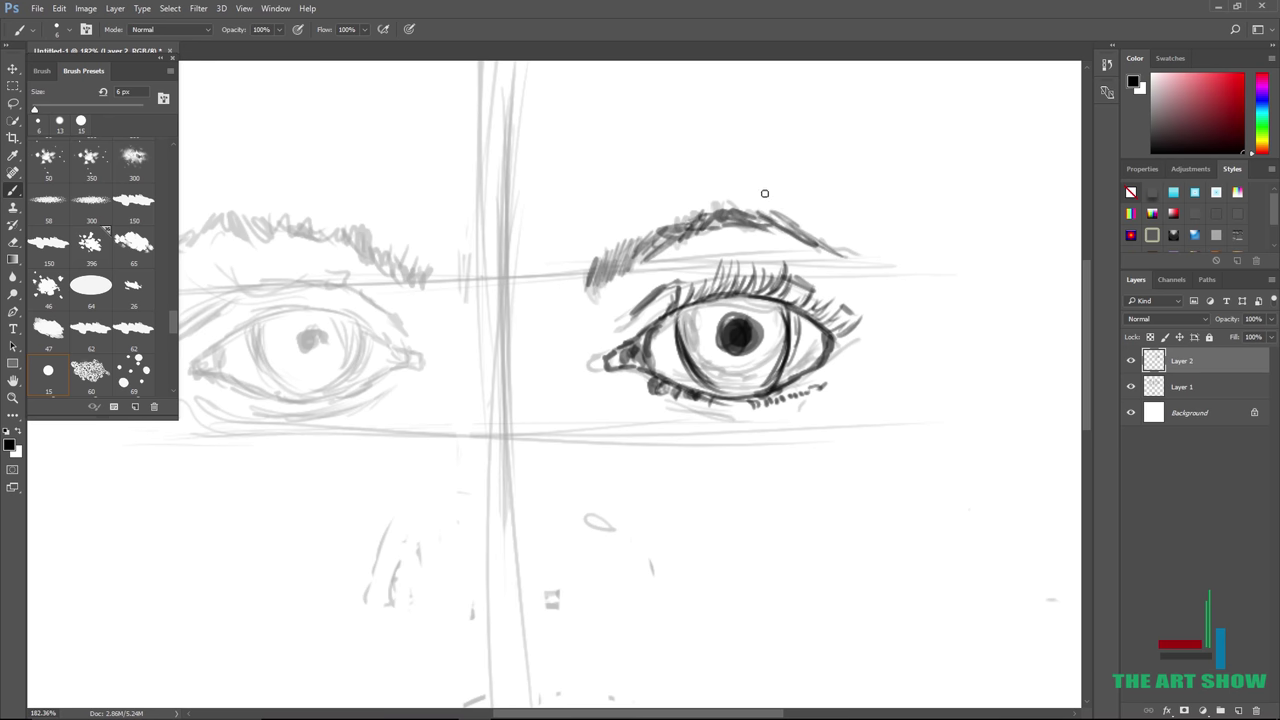
pyautogui.moveTo(776, 230); pyautogui.dragTo(828, 246)
pyautogui.moveTo(727, 222)
pyautogui.mouseDown()
pyautogui.moveTo(764, 206)
pyautogui.moveTo(902, 284)
pyautogui.mouseUp()
pyautogui.moveTo(590, 280)
pyautogui.mouseDown()
pyautogui.moveTo(582, 314)
pyautogui.moveTo(572, 292)
pyautogui.mouseUp()
# Sketch the curved side line of the nose bridge beside the right-hand eye's inner corner, running down and outward.
pyautogui.moveTo(557, 356); pyautogui.dragTo(556, 388)
pyautogui.moveTo(576, 330)
pyautogui.mouseDown()
pyautogui.moveTo(568, 430)
pyautogui.moveTo(656, 510)
pyautogui.mouseUp()
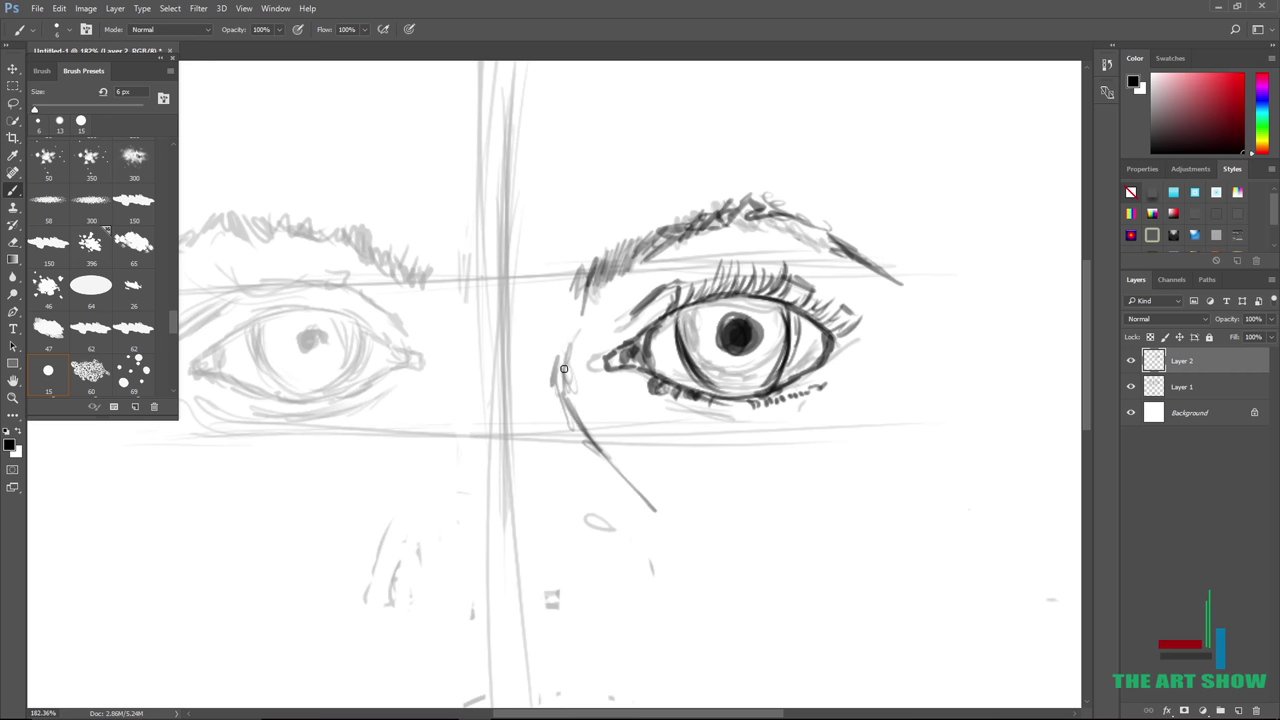
pyautogui.moveTo(564, 369); pyautogui.dragTo(588, 456)
pyautogui.moveTo(577, 331); pyautogui.dragTo(618, 482)
# Darken the inner corner of the left-hand eye and the adjoining inner half of its lower lid.
pyautogui.scroll(-10, 700, 421)
pyautogui.scroll(10, 700, 421)
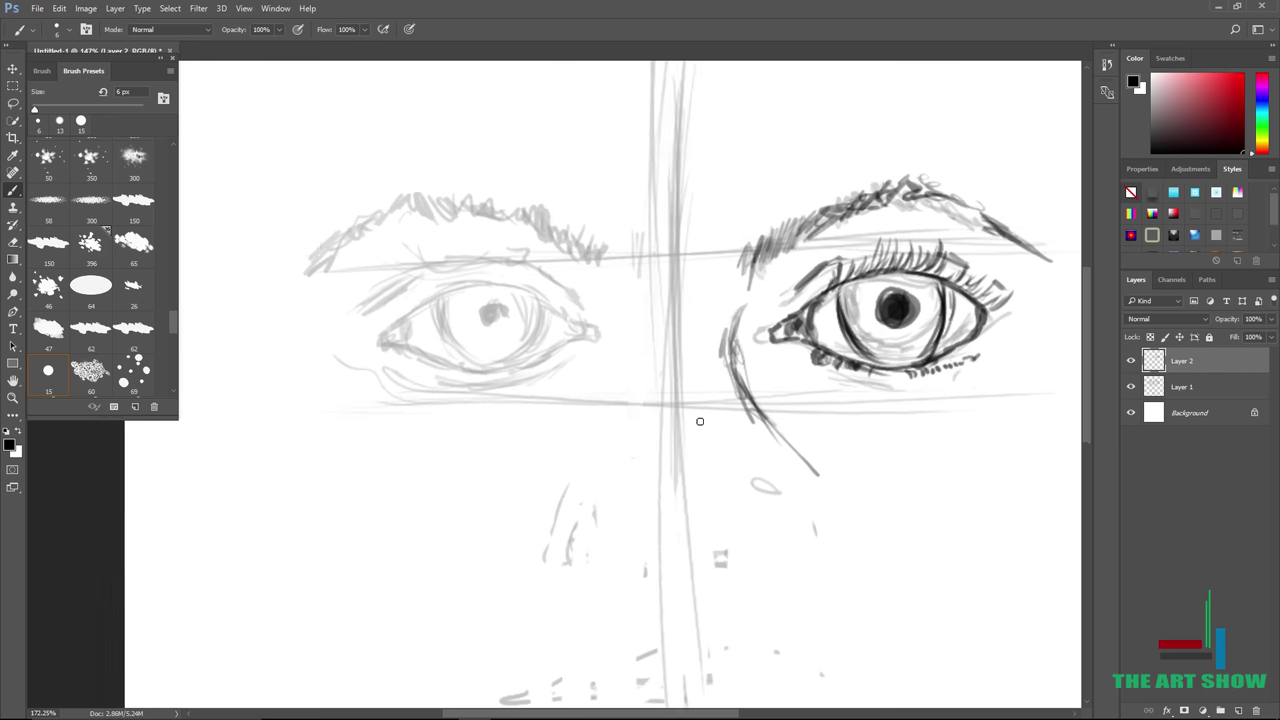
pyautogui.scroll(2, 700, 421)
pyautogui.scroll(-10, 609, 343)
pyautogui.scroll(10, 609, 343)
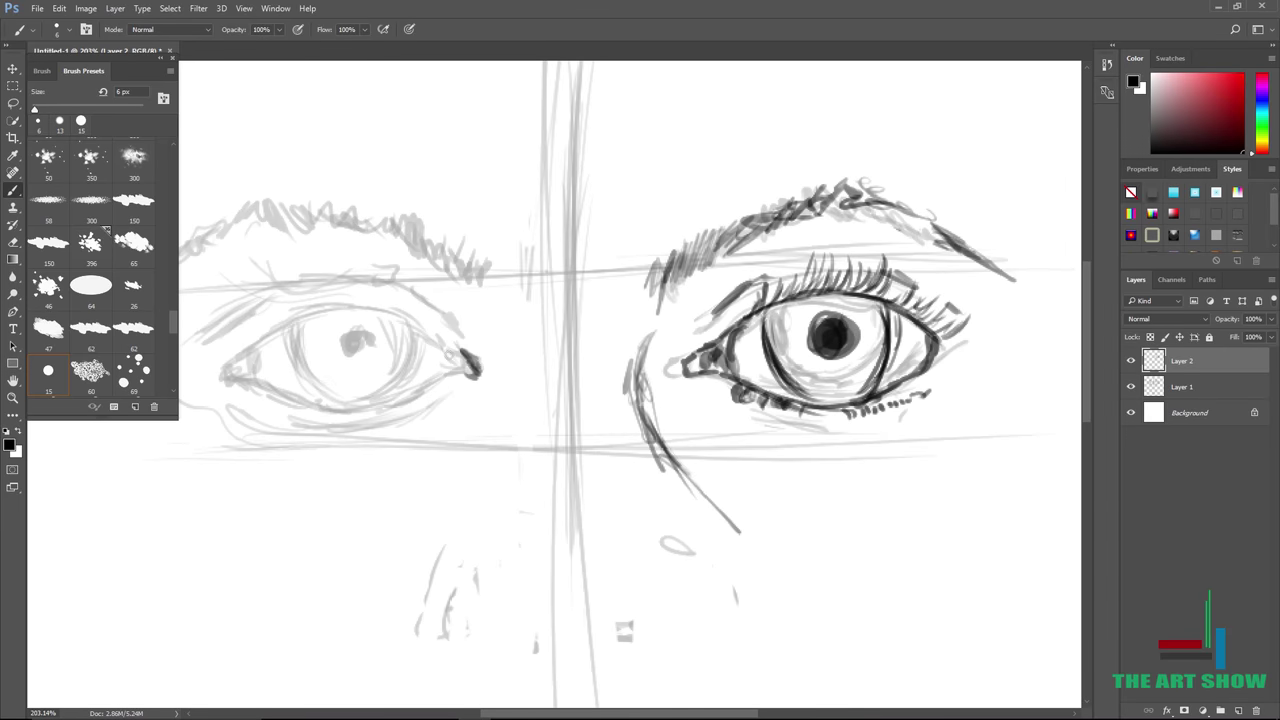
pyautogui.moveTo(461, 372)
pyautogui.mouseDown()
pyautogui.moveTo(425, 400)
pyautogui.moveTo(336, 416)
pyautogui.mouseUp()
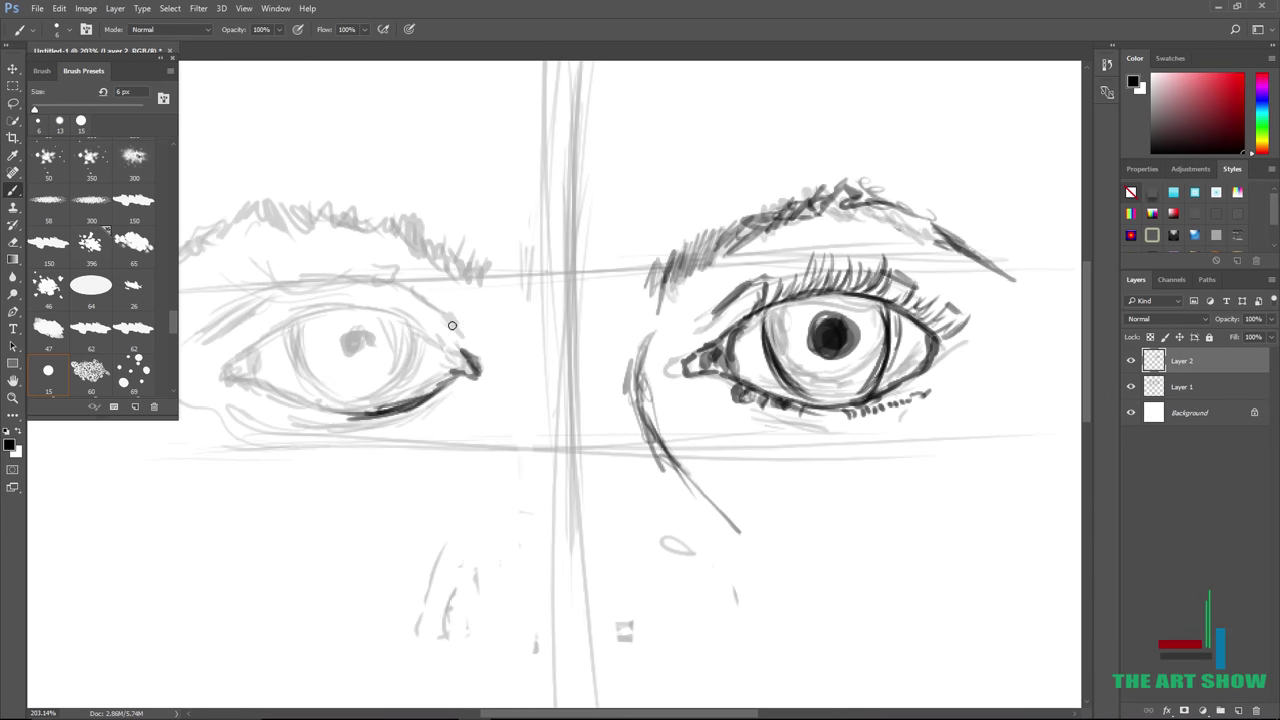
# Trace the left-hand eye's upper lid and complete its lower lid out to the outer corner.
pyautogui.moveTo(428, 326)
pyautogui.mouseDown()
pyautogui.moveTo(459, 349)
pyautogui.moveTo(402, 319)
pyautogui.mouseUp()
pyautogui.hscroll(-4, 393, 305)
pyautogui.scroll(1, 393, 305)
pyautogui.moveTo(555, 283); pyautogui.dragTo(502, 285)
pyautogui.moveTo(514, 280); pyautogui.dragTo(568, 292)
pyautogui.moveTo(400, 348)
pyautogui.mouseDown()
pyautogui.moveTo(454, 314)
pyautogui.moveTo(558, 288)
pyautogui.mouseUp()
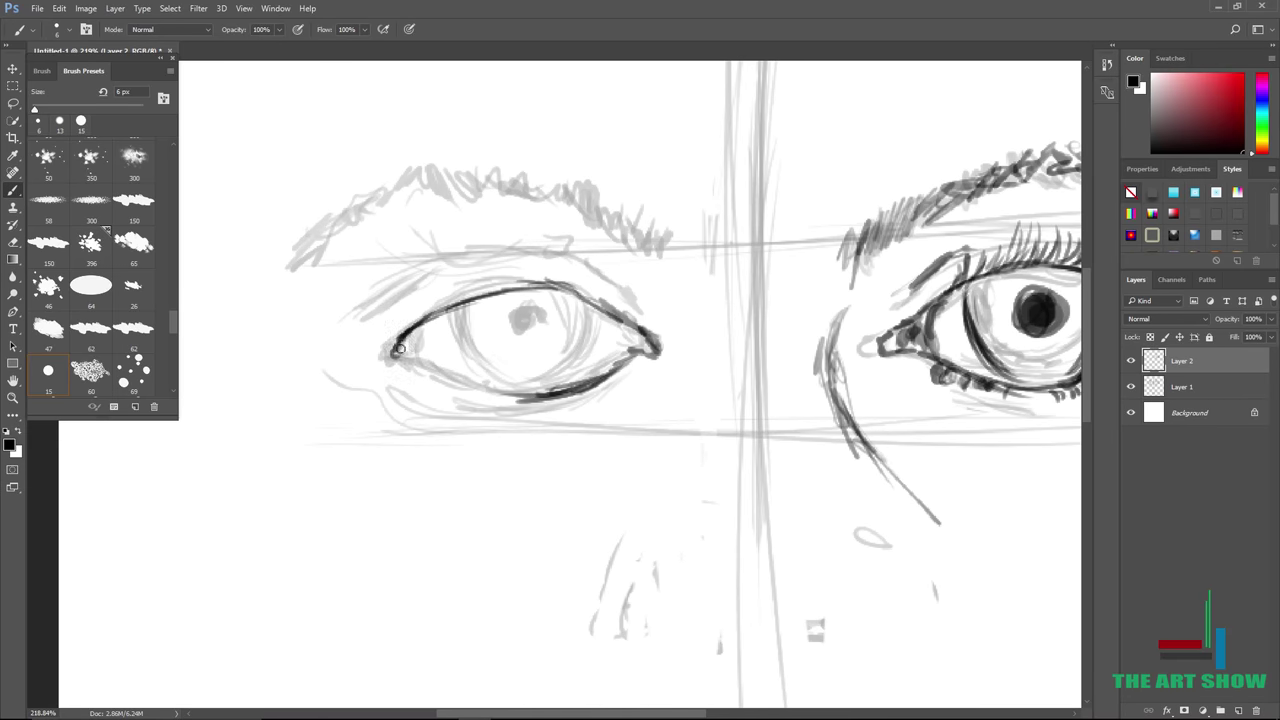
pyautogui.moveTo(400, 348)
pyautogui.mouseDown()
pyautogui.moveTo(472, 386)
pyautogui.moveTo(536, 396)
pyautogui.mouseUp()
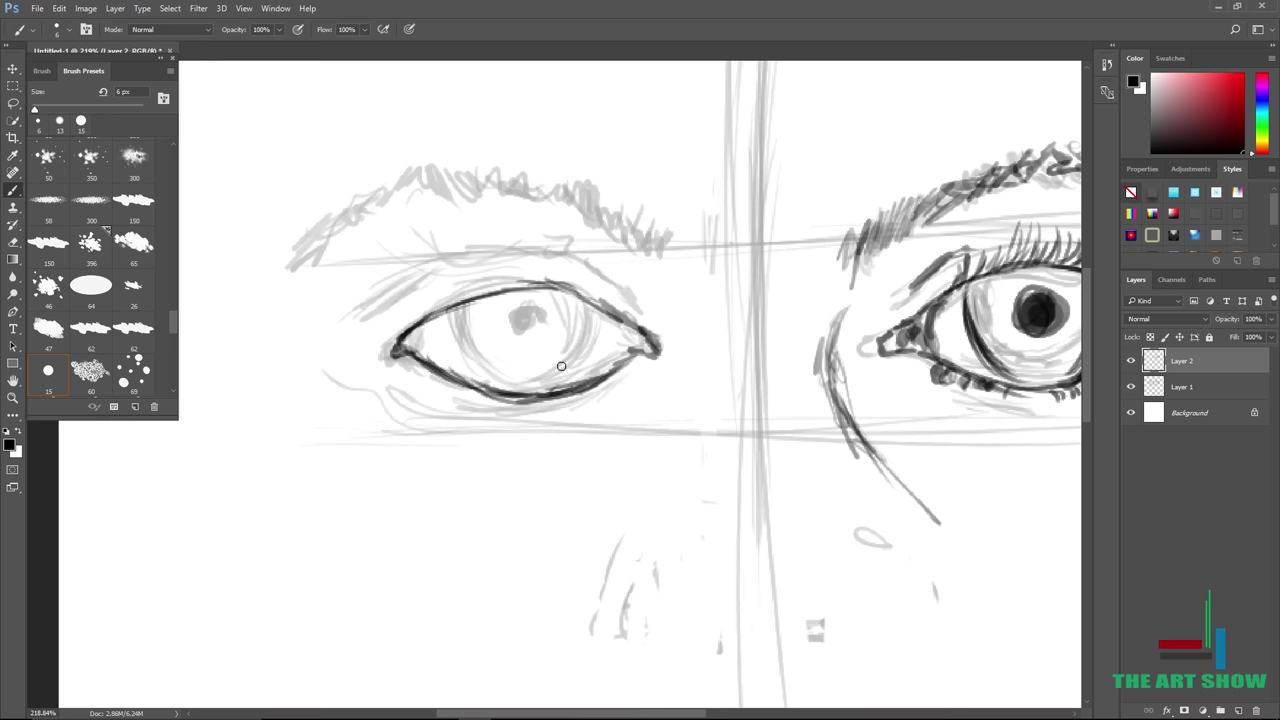
# Draw both iris edges of the left-hand eye and fill in its round dark pupil.
pyautogui.moveTo(472, 310)
pyautogui.mouseDown()
pyautogui.moveTo(460, 372)
pyautogui.moveTo(490, 382)
pyautogui.mouseUp()
pyautogui.moveTo(566, 296)
pyautogui.mouseDown()
pyautogui.moveTo(588, 350)
pyautogui.moveTo(572, 390)
pyautogui.mouseUp()
pyautogui.moveTo(519, 328)
pyautogui.mouseDown()
pyautogui.moveTo(532, 324)
pyautogui.moveTo(522, 342)
pyautogui.moveTo(512, 326)
pyautogui.moveTo(540, 336)
pyautogui.moveTo(530, 342)
pyautogui.mouseUp()
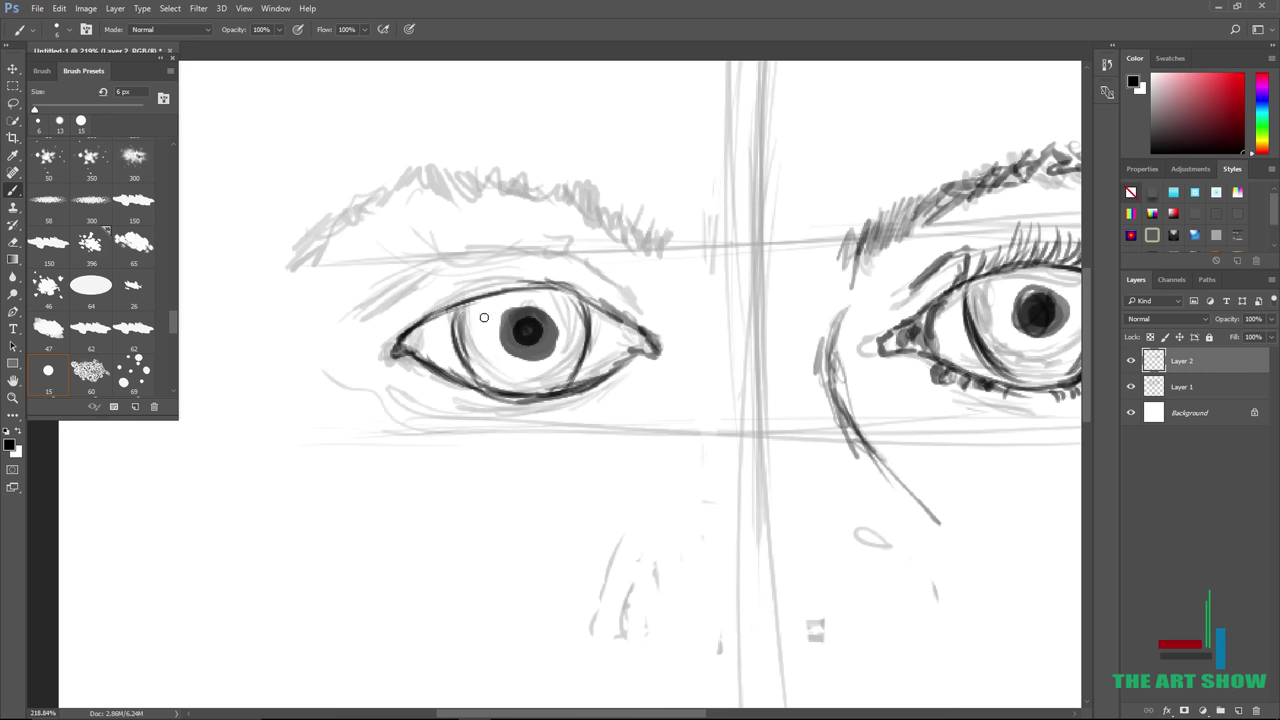
pyautogui.moveTo(464, 308); pyautogui.dragTo(468, 374)
# Draw the upper lid crease over the left-hand eye and add lashes between it and the lid.
pyautogui.moveTo(377, 318); pyautogui.dragTo(400, 345)
pyautogui.moveTo(383, 317)
pyautogui.mouseDown()
pyautogui.moveTo(399, 339)
pyautogui.moveTo(440, 292)
pyautogui.moveTo(488, 282)
pyautogui.moveTo(510, 253)
pyautogui.moveTo(574, 260)
pyautogui.moveTo(533, 260)
pyautogui.mouseUp()
pyautogui.moveTo(488, 265)
pyautogui.mouseDown()
pyautogui.moveTo(380, 309)
pyautogui.moveTo(603, 274)
pyautogui.mouseUp()
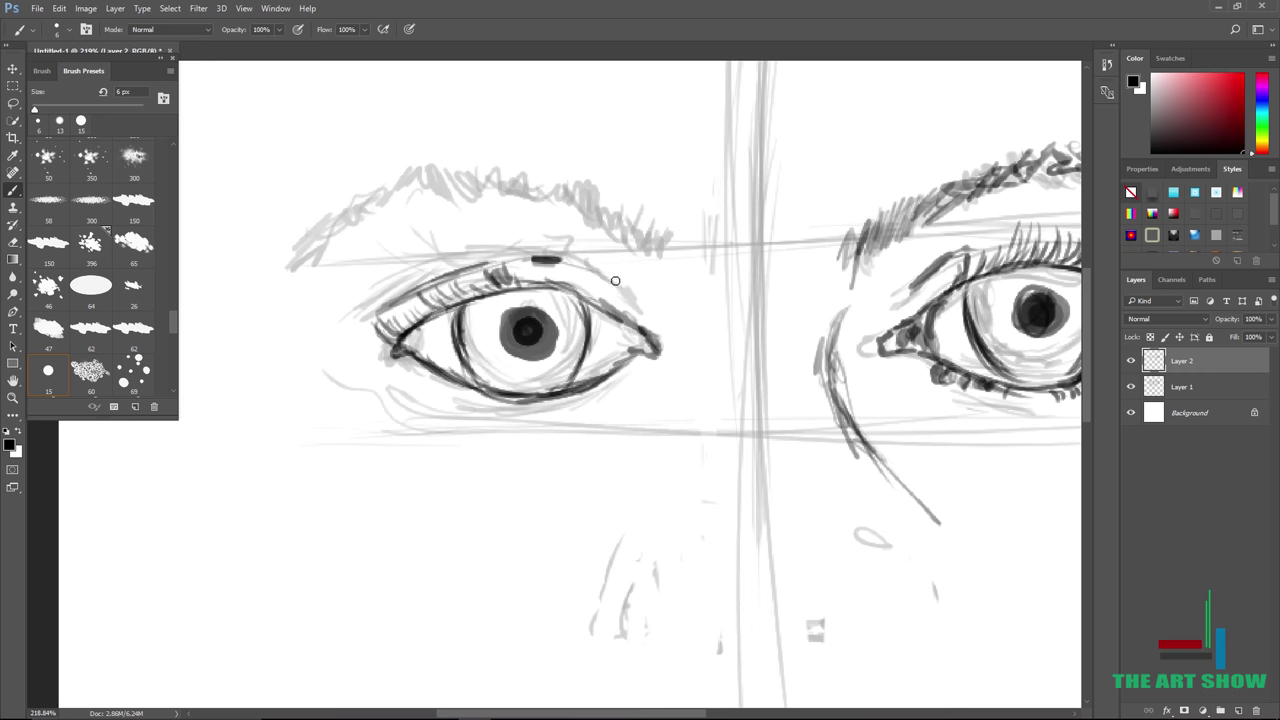
pyautogui.moveTo(498, 263); pyautogui.dragTo(540, 251)
# Add short lashes at the outer corner and along the lower lid of the left-hand eye.
pyautogui.moveTo(384, 348); pyautogui.dragTo(370, 356)
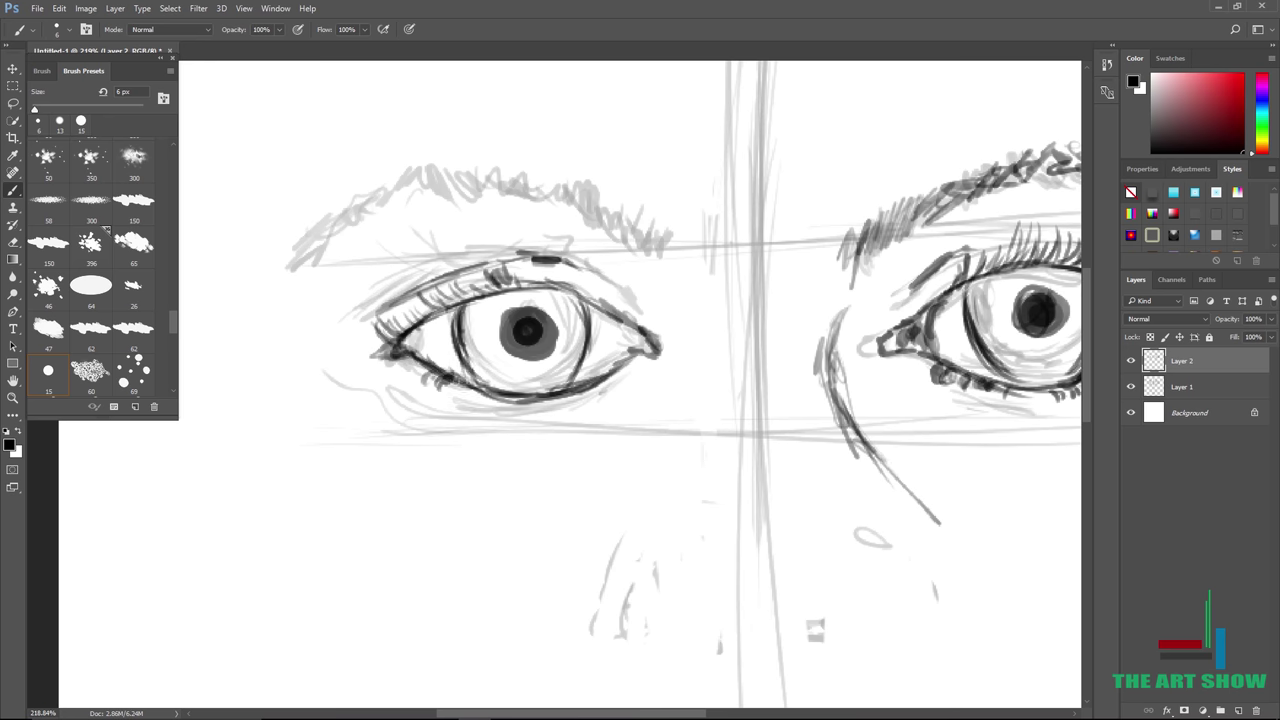
pyautogui.moveTo(596, 387); pyautogui.dragTo(592, 404)
pyautogui.moveTo(614, 380); pyautogui.dragTo(610, 396)
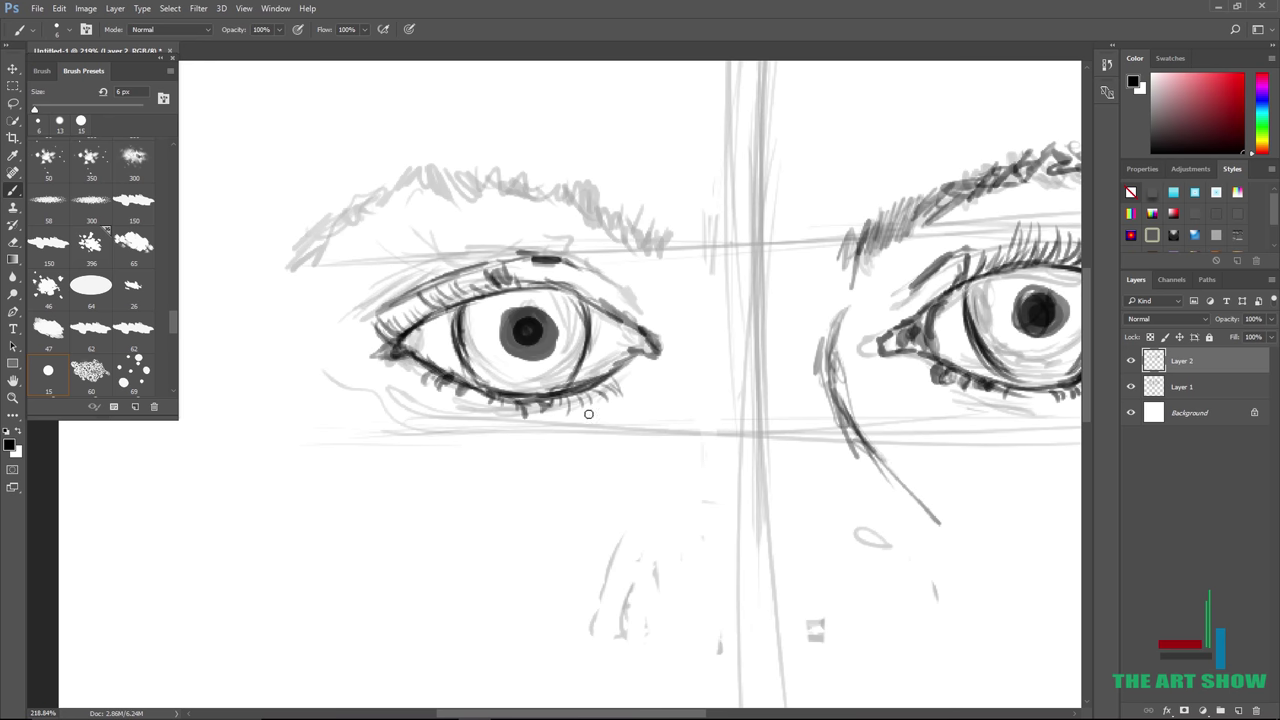
pyautogui.moveTo(466, 392); pyautogui.dragTo(462, 406)
pyautogui.moveTo(440, 374); pyautogui.dragTo(432, 388)
# Darken the upper lid crease, pupil and inner-side iris edge of the left-hand eye.
pyautogui.moveTo(546, 261); pyautogui.dragTo(586, 267)
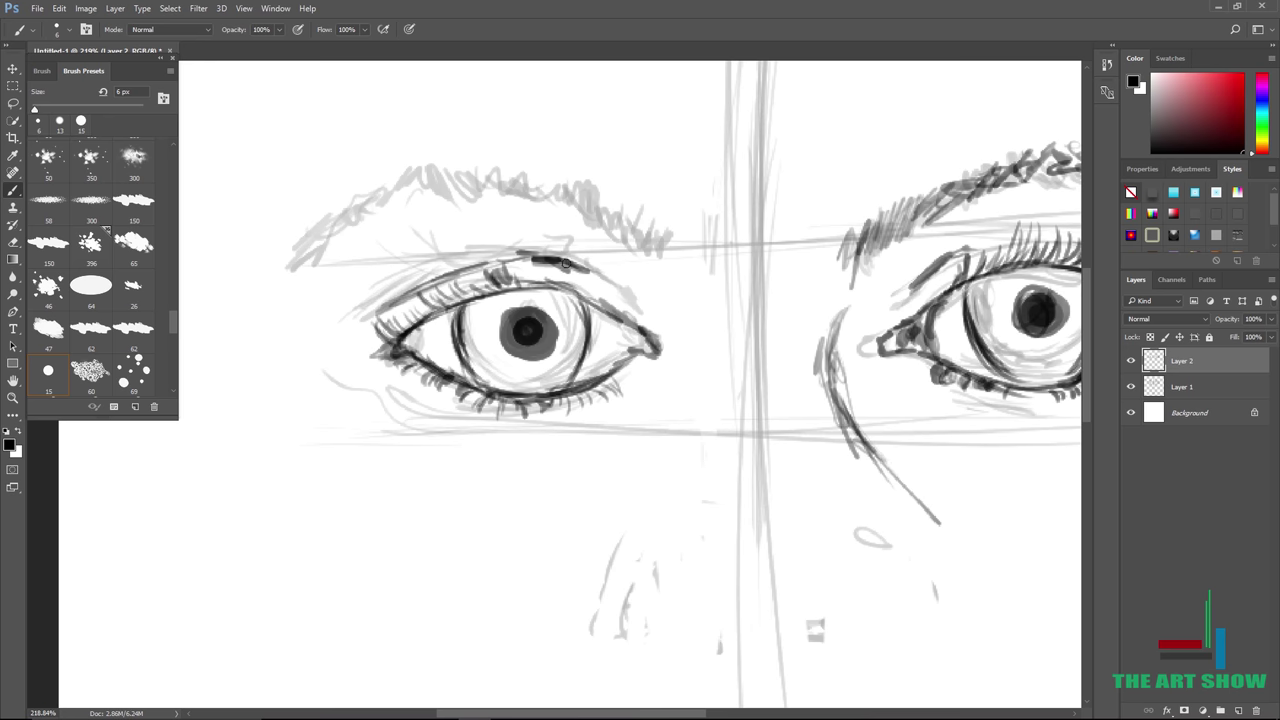
pyautogui.moveTo(514, 340)
pyautogui.mouseDown()
pyautogui.moveTo(524, 340)
pyautogui.moveTo(537, 333)
pyautogui.moveTo(513, 330)
pyautogui.moveTo(551, 349)
pyautogui.mouseUp()
pyautogui.moveTo(570, 296); pyautogui.dragTo(576, 384)
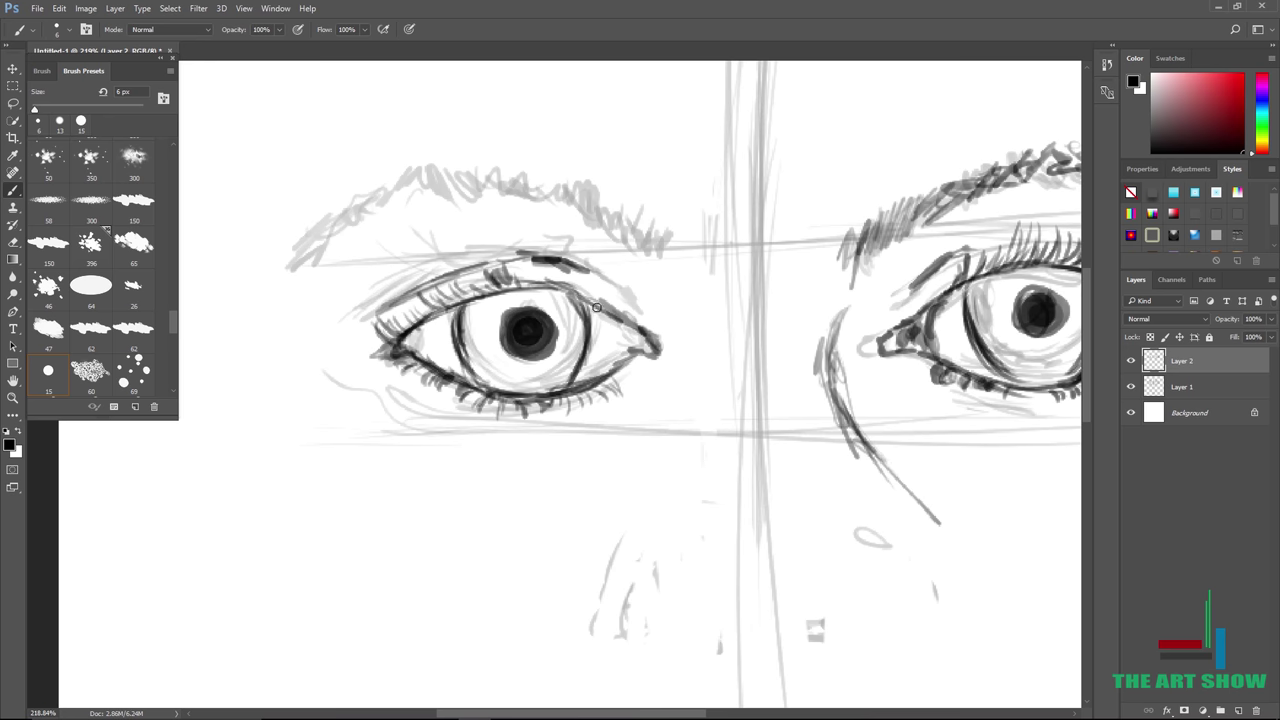
# Draw the inner half of the left-hand eyebrow with short, dark hair strokes.
pyautogui.scroll(-3, 435, 313)
pyautogui.scroll(2, 597, 271)
pyautogui.moveTo(596, 266); pyautogui.dragTo(574, 298)
pyautogui.moveTo(570, 268); pyautogui.dragTo(562, 300)
pyautogui.moveTo(562, 246); pyautogui.dragTo(570, 288)
pyautogui.moveTo(538, 236); pyautogui.dragTo(556, 266)
pyautogui.moveTo(512, 226); pyautogui.dragTo(530, 245)
pyautogui.moveTo(492, 228); pyautogui.dragTo(498, 243)
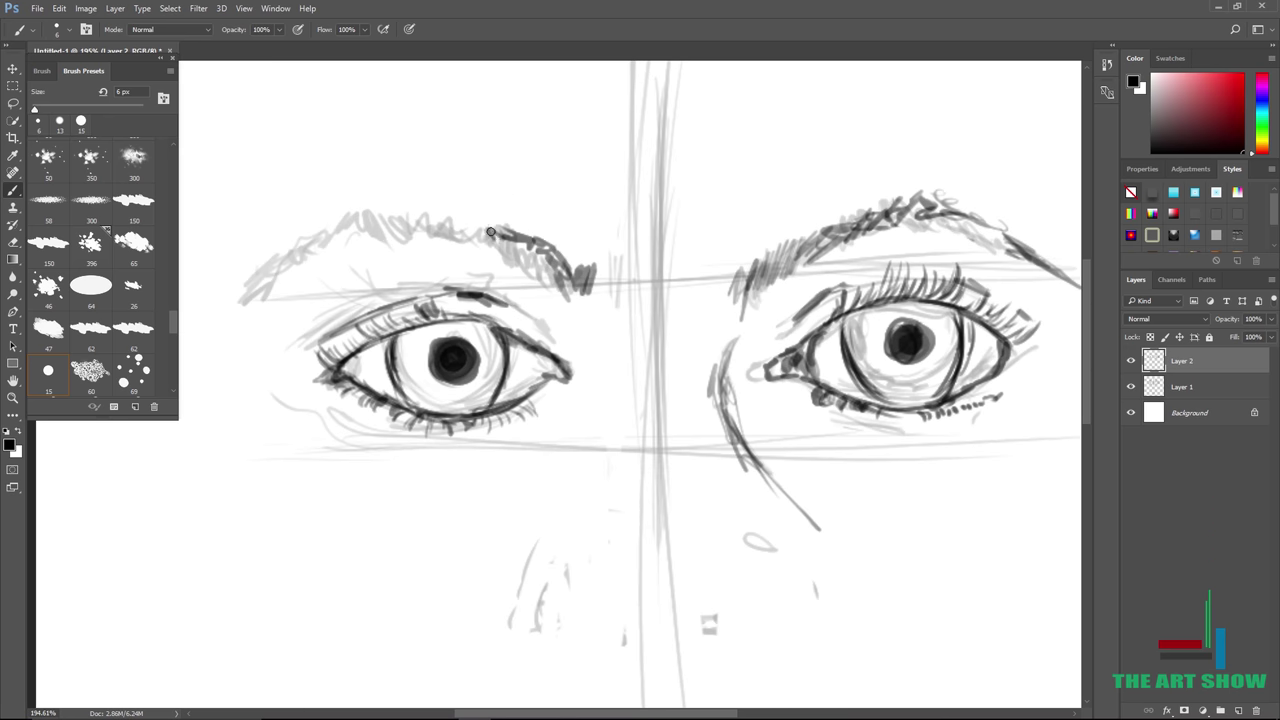
# Complete the left-hand eyebrow with a tapered outer end and dense hair strokes along the arch.
pyautogui.moveTo(340, 225); pyautogui.dragTo(256, 274)
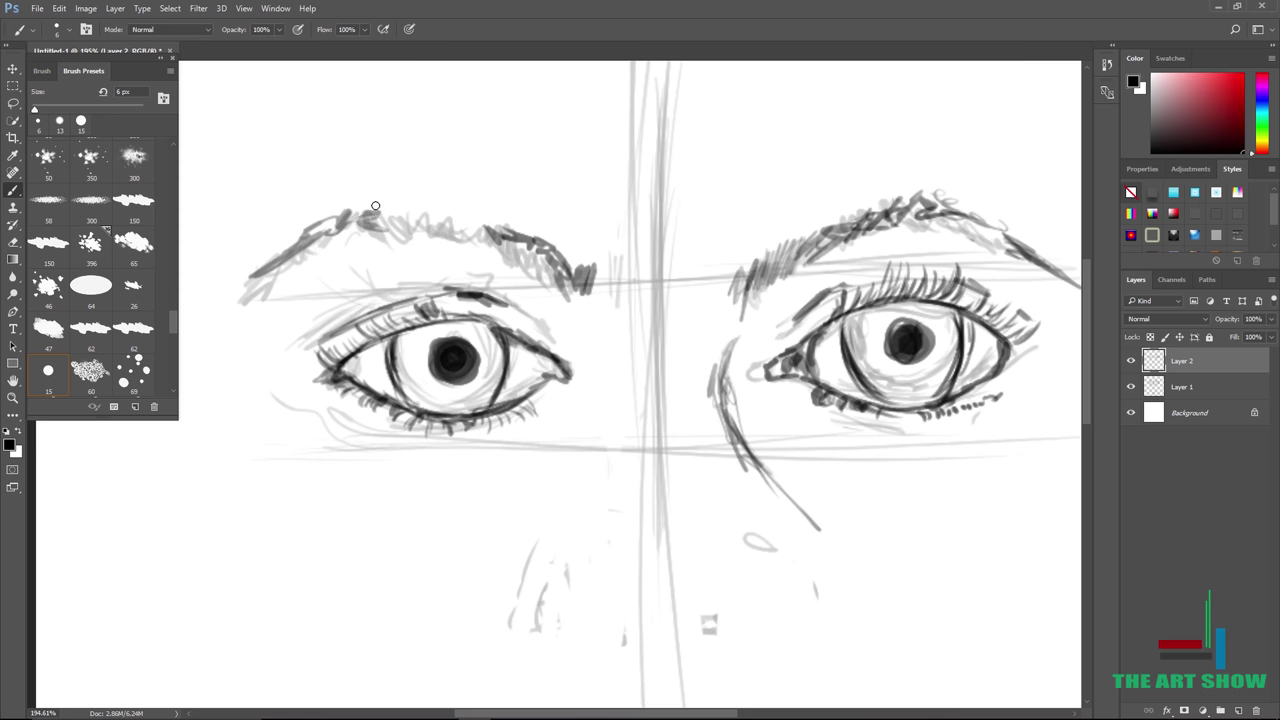
pyautogui.moveTo(352, 202)
pyautogui.mouseDown()
pyautogui.moveTo(390, 224)
pyautogui.moveTo(488, 228)
pyautogui.moveTo(539, 248)
pyautogui.mouseUp()
pyautogui.moveTo(318, 232)
pyautogui.mouseDown()
pyautogui.moveTo(240, 290)
pyautogui.moveTo(254, 262)
pyautogui.mouseUp()
pyautogui.moveTo(346, 208); pyautogui.dragTo(376, 234)
pyautogui.moveTo(400, 198)
pyautogui.mouseDown()
pyautogui.moveTo(436, 236)
pyautogui.moveTo(446, 226)
pyautogui.mouseUp()
pyautogui.moveTo(440, 200); pyautogui.dragTo(486, 217)
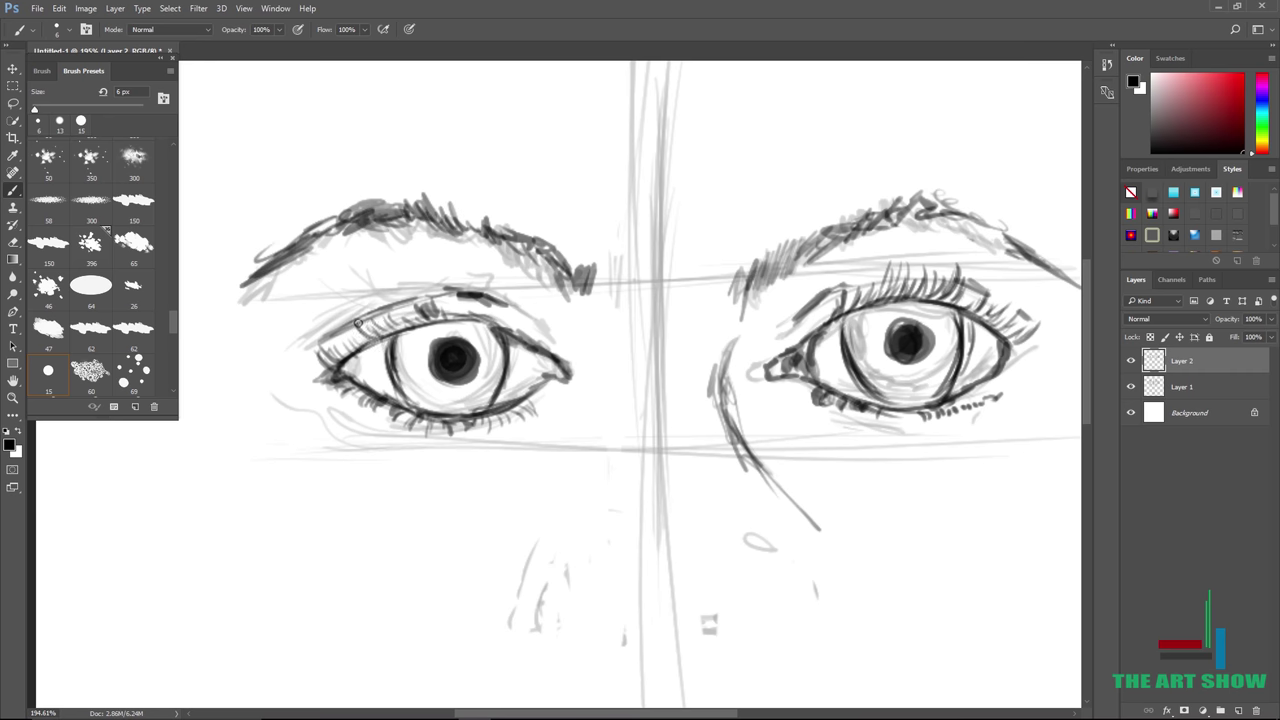
# Extend the outer crease lines of the left-hand eye and sketch the nose's side line from its inner corner.
pyautogui.moveTo(358, 322); pyautogui.dragTo(278, 356)
pyautogui.moveTo(336, 332); pyautogui.dragTo(428, 280)
pyautogui.moveTo(595, 357)
pyautogui.mouseDown()
pyautogui.moveTo(606, 390)
pyautogui.moveTo(524, 512)
pyautogui.mouseUp()
pyautogui.moveTo(546, 468); pyautogui.dragTo(525, 499)
pyautogui.scroll(-1, 528, 481)
pyautogui.moveTo(594, 381)
pyautogui.mouseDown()
pyautogui.moveTo(514, 217)
pyautogui.moveTo(414, 388)
pyautogui.mouseUp()
pyautogui.moveTo(372, 218); pyautogui.dragTo(386, 190)
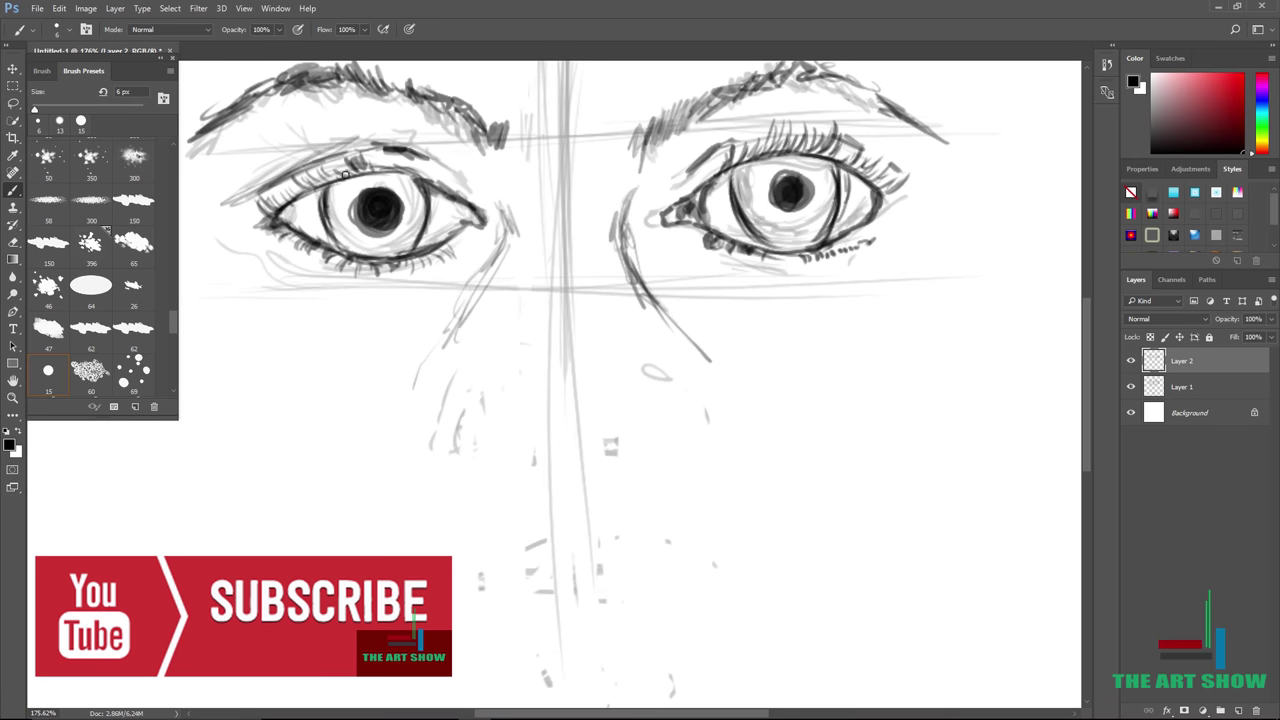
pyautogui.moveTo(490, 288); pyautogui.dragTo(438, 344)
# Reinforce the upper lid crease of the right-hand eye and extend both eyes' outer corners with upward wing strokes.
pyautogui.scroll(-3, 503, 322)
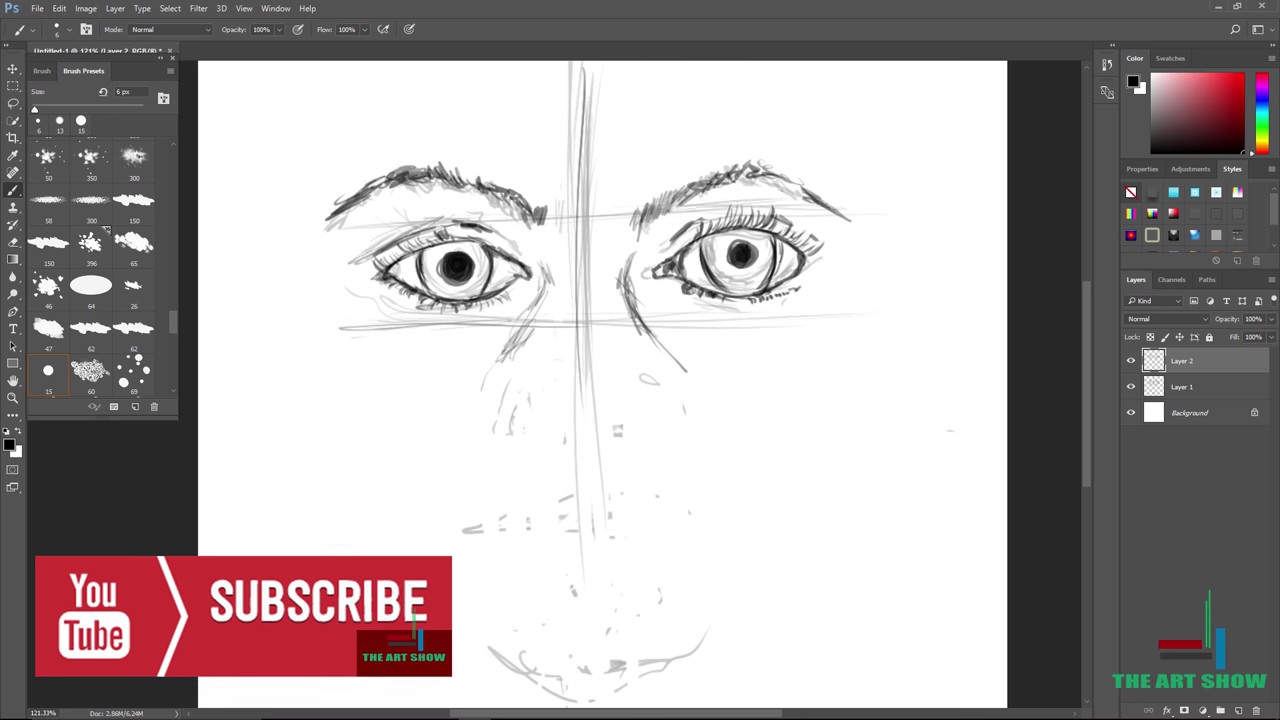
pyautogui.scroll(-3, 470, 432)
pyautogui.scroll(5, 640, 320)
pyautogui.scroll(-3, 646, 326)
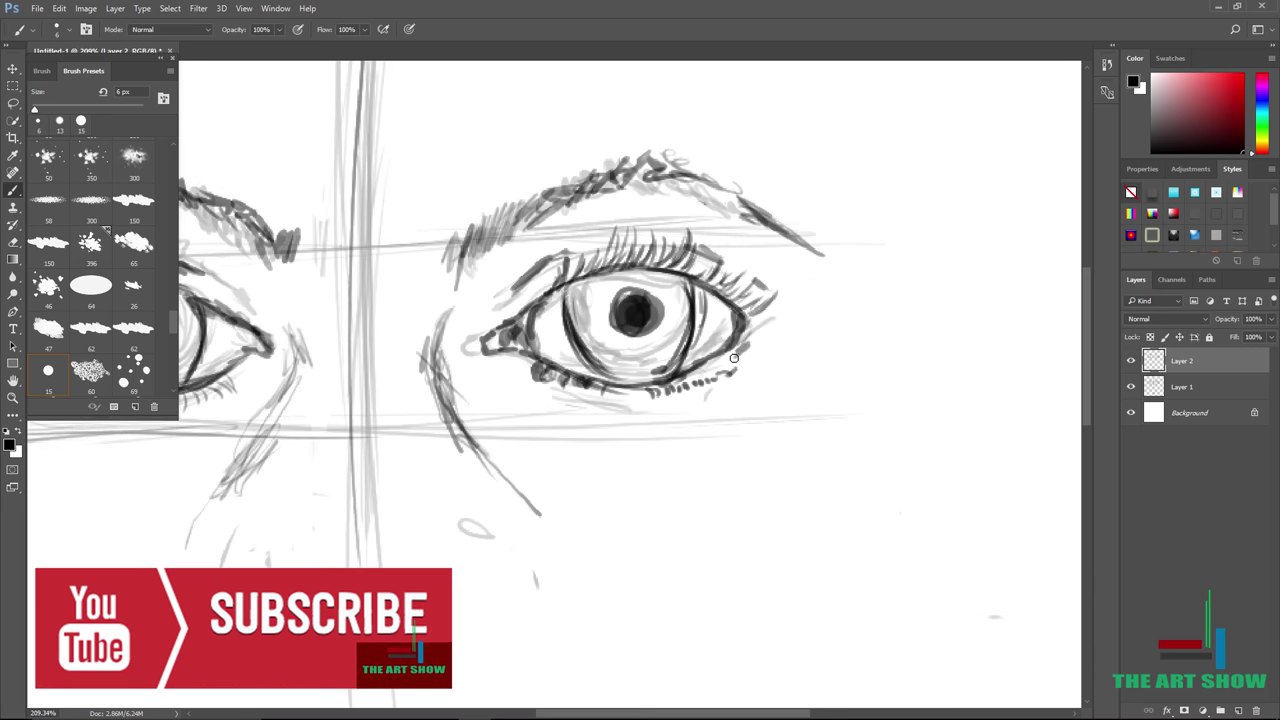
pyautogui.scroll(-3, 669, 394)
pyautogui.scroll(5, 536, 348)
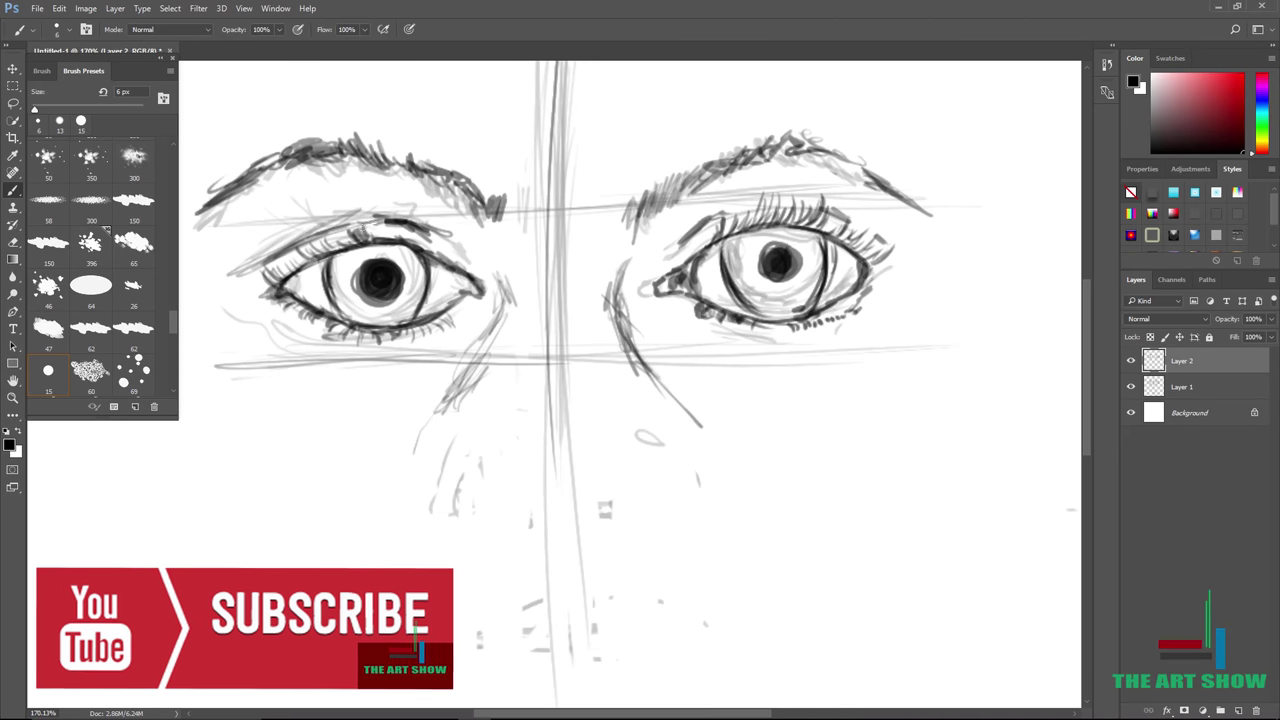
pyautogui.moveTo(674, 243)
pyautogui.mouseDown()
pyautogui.moveTo(792, 203)
pyautogui.moveTo(903, 263)
pyautogui.moveTo(860, 268)
pyautogui.mouseUp()
pyautogui.moveTo(240, 278)
pyautogui.mouseDown()
pyautogui.moveTo(214, 262)
pyautogui.moveTo(266, 292)
pyautogui.mouseUp()
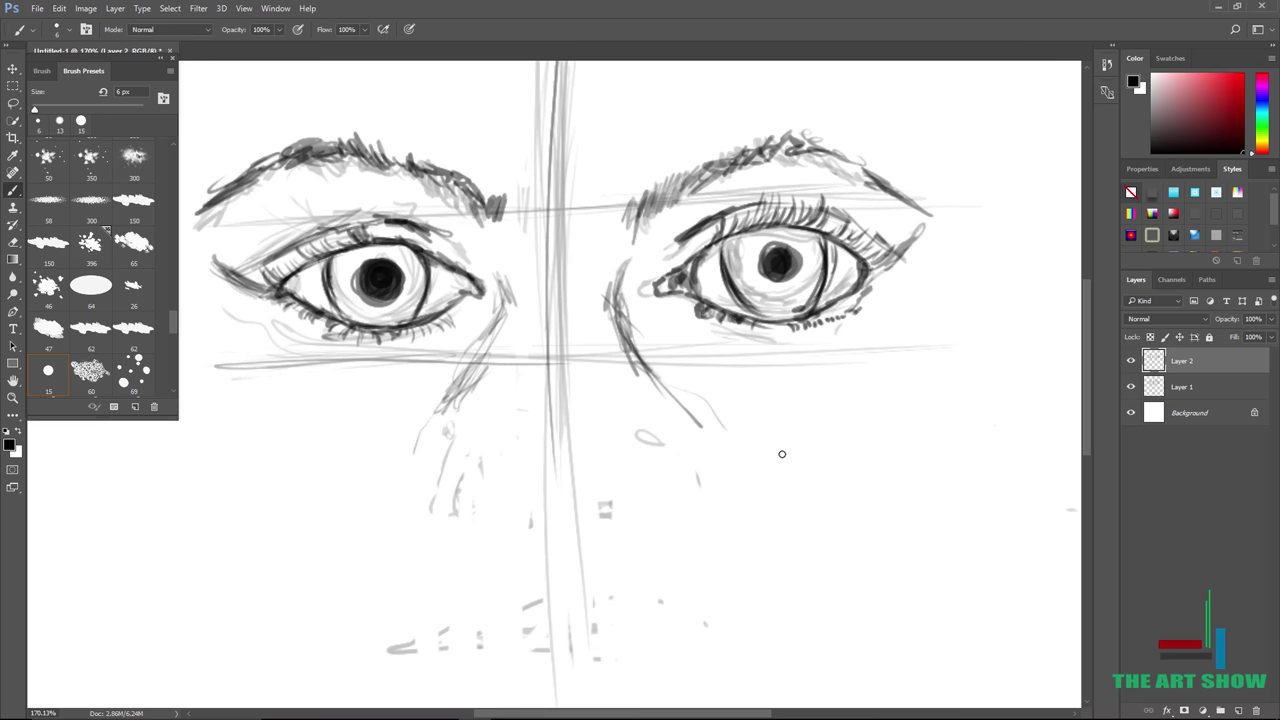
# Add a new layer, reduce Layer 2's opacity to 74%, and make the new layer active.
pyautogui.scroll(-6, 783, 455)
pyautogui.scroll(3, 783, 454)
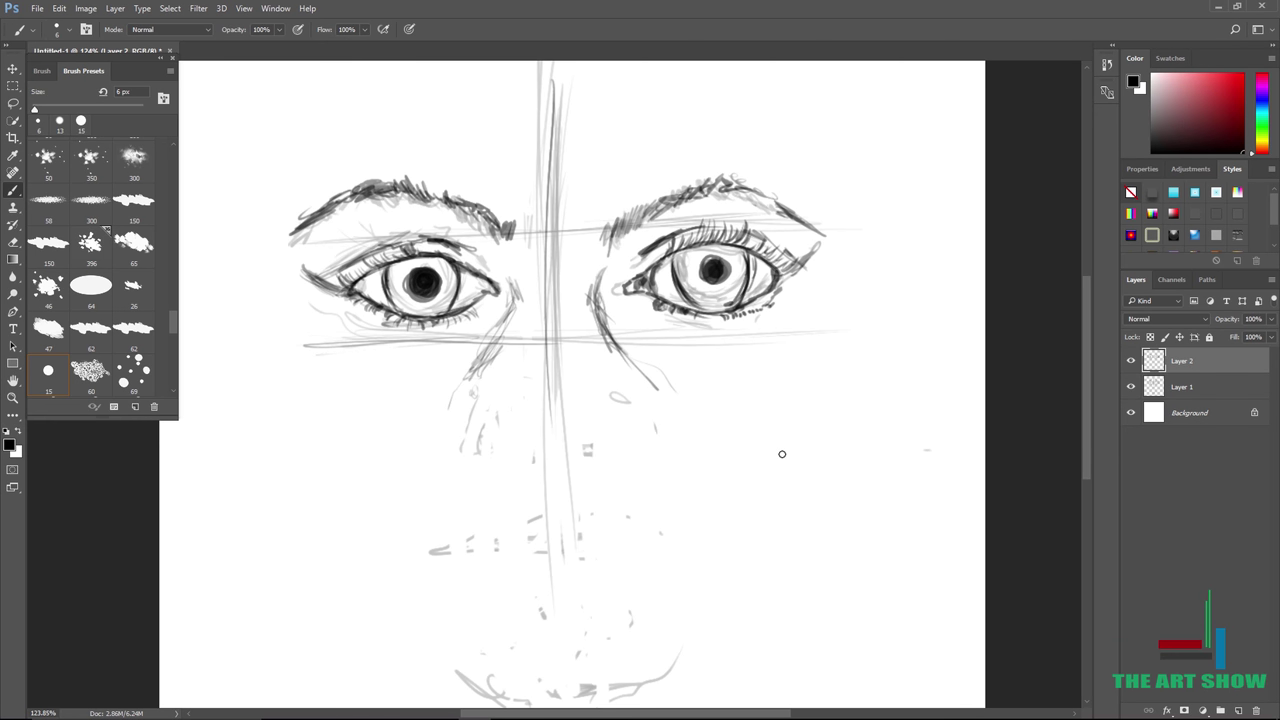
pyautogui.click(1237, 710)
pyautogui.click(1215, 393)
pyautogui.click(1271, 318)
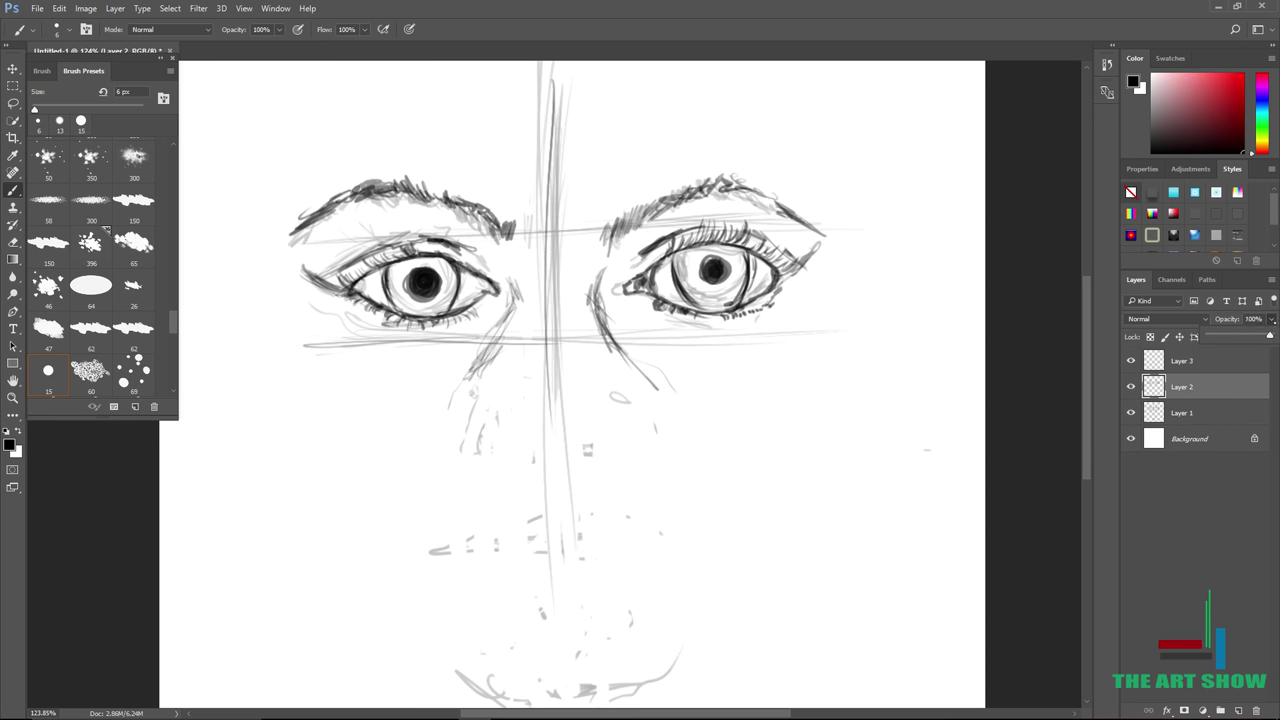
pyautogui.moveTo(1268, 336); pyautogui.dragTo(1253, 336)
pyautogui.click(1215, 364)
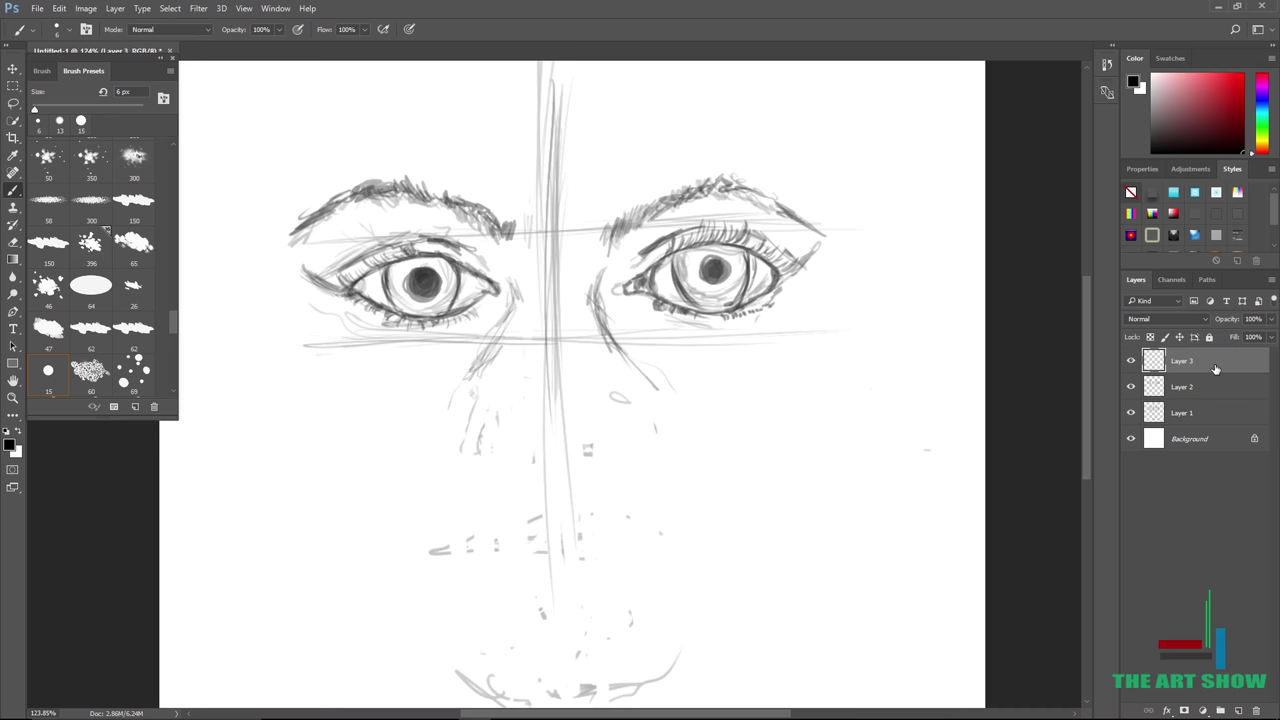
# Draw a short dark stroke at the peak of the right-hand eyebrow and move Layer 3 below Layer 2.
pyautogui.scroll(5, 800, 198)
pyautogui.moveTo(684, 163); pyautogui.dragTo(724, 180)
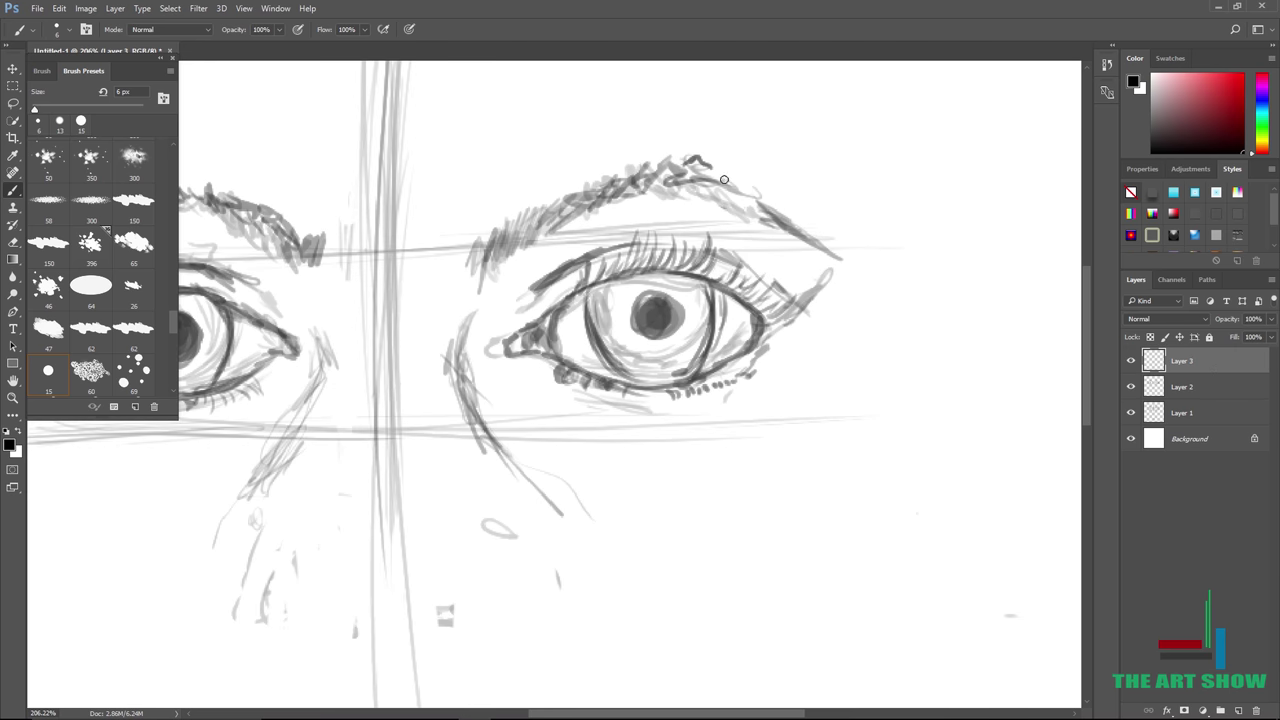
pyautogui.moveTo(1239, 367); pyautogui.dragTo(1245, 399)
pyautogui.scroll(-4, 918, 335)
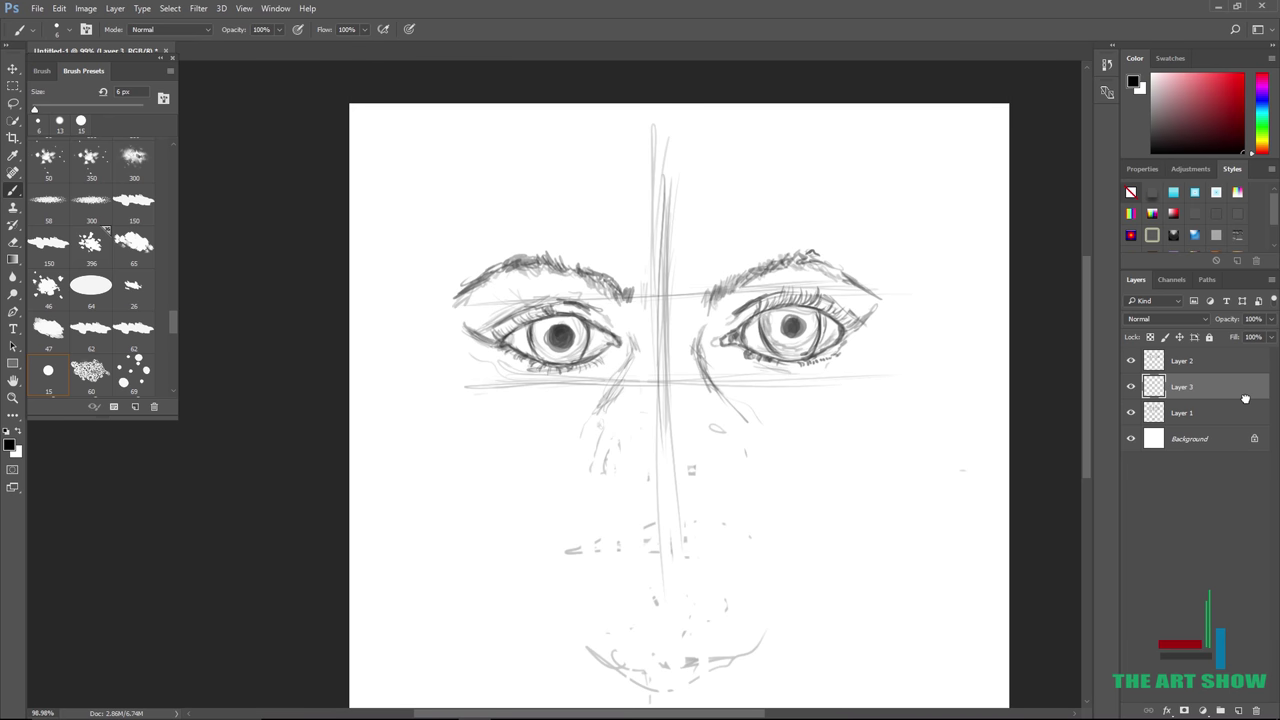
pyautogui.scroll(5, 825, 300)
pyautogui.scroll(-2, 806, 255)
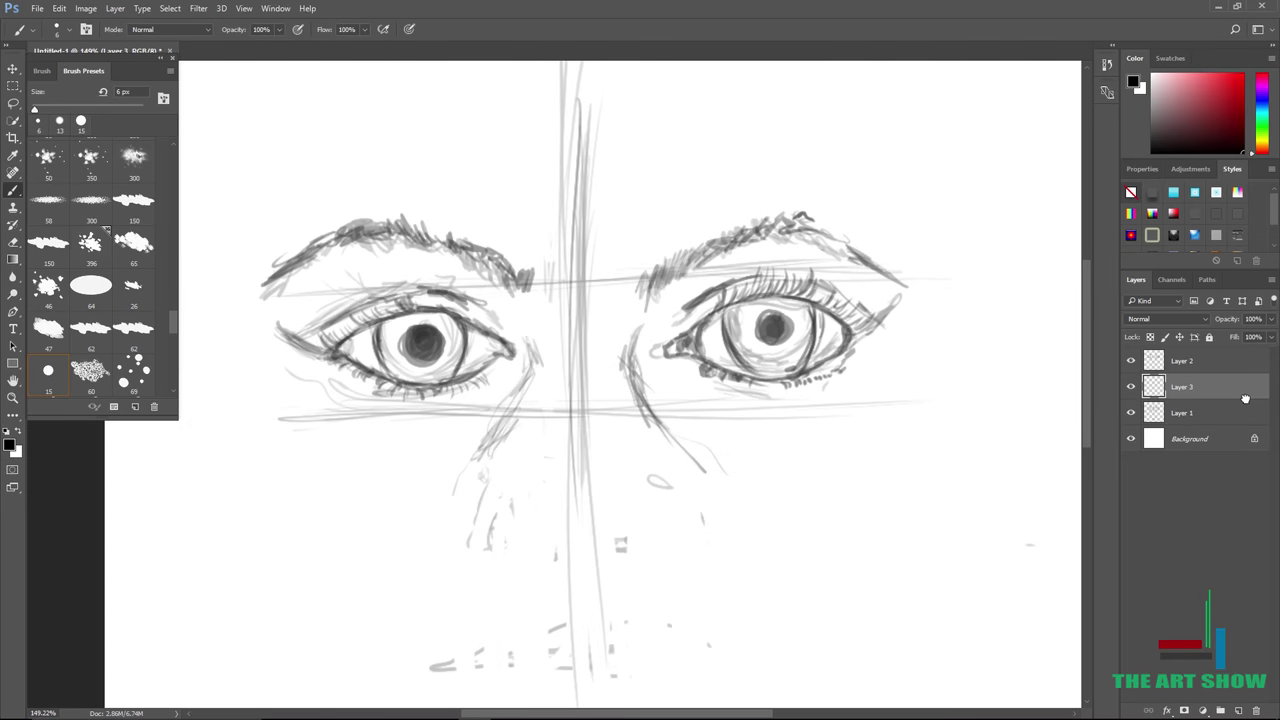
# Choose the rough round 143 px brush preset and reduce its size to 12 px.
pyautogui.scroll(-8, 95, 265)
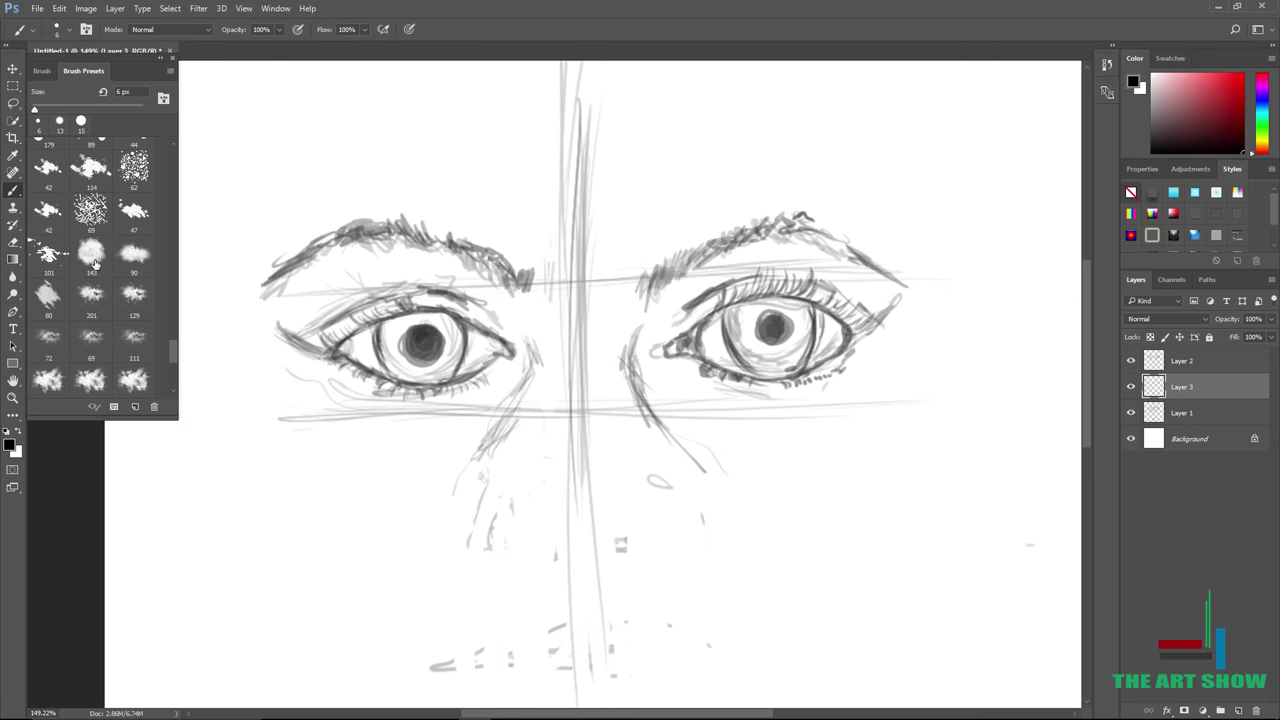
pyautogui.click(91, 255)
pyautogui.rightClick(848, 300)
pyautogui.moveTo(947, 343); pyautogui.dragTo(904, 343)
pyautogui.click(963, 242)
pyautogui.scroll(5, 959, 232)
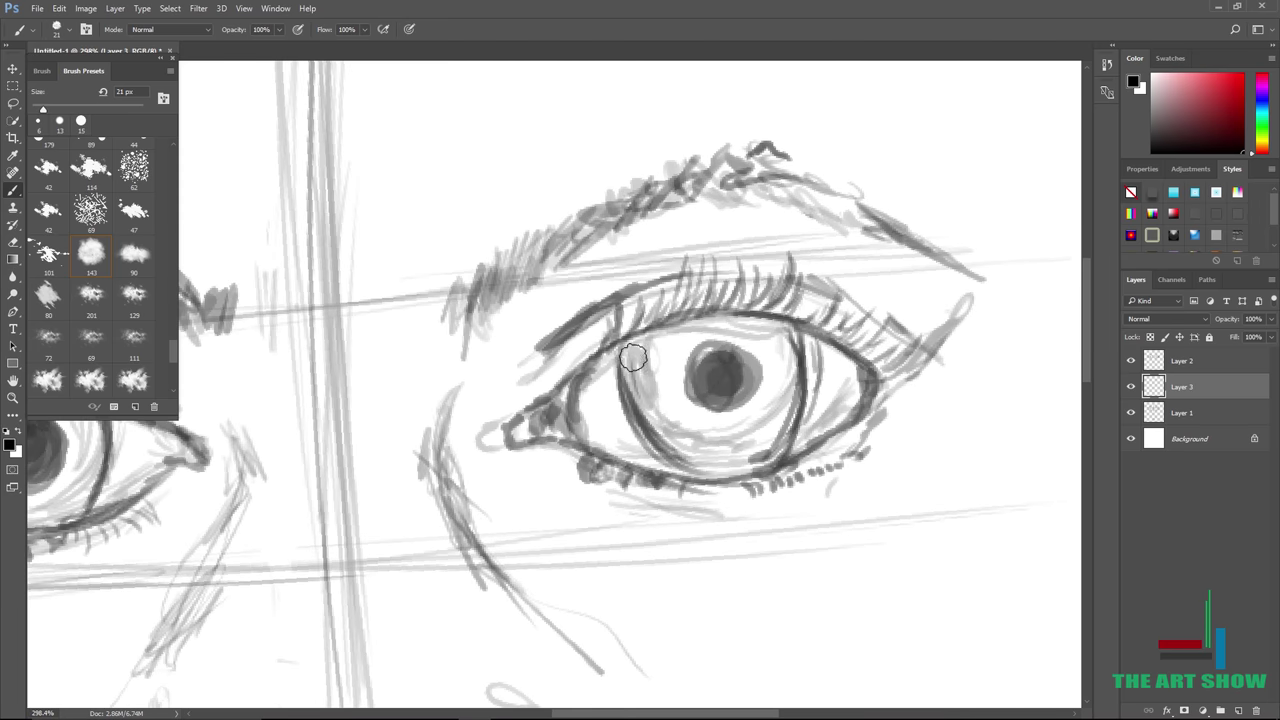
pyautogui.rightClick(601, 318)
pyautogui.moveTo(656, 364)
pyautogui.mouseDown()
pyautogui.moveTo(616, 354)
pyautogui.moveTo(656, 335)
pyautogui.mouseUp()
pyautogui.click(743, 287)
# Darken the right-hand eye's upper lash line, iris edges and pupil with thick black strokes.
pyautogui.moveTo(582, 375)
pyautogui.mouseDown()
pyautogui.moveTo(635, 342)
pyautogui.moveTo(727, 316)
pyautogui.moveTo(805, 332)
pyautogui.moveTo(878, 376)
pyautogui.mouseUp()
pyautogui.moveTo(830, 322)
pyautogui.mouseDown()
pyautogui.moveTo(597, 362)
pyautogui.moveTo(530, 412)
pyautogui.moveTo(560, 390)
pyautogui.moveTo(545, 433)
pyautogui.moveTo(612, 360)
pyautogui.moveTo(688, 322)
pyautogui.moveTo(806, 345)
pyautogui.mouseUp()
pyautogui.moveTo(630, 366)
pyautogui.mouseDown()
pyautogui.moveTo(640, 420)
pyautogui.moveTo(712, 480)
pyautogui.mouseUp()
pyautogui.moveTo(805, 334); pyautogui.dragTo(781, 440)
pyautogui.moveTo(724, 364)
pyautogui.mouseDown()
pyautogui.moveTo(722, 415)
pyautogui.moveTo(726, 363)
pyautogui.moveTo(720, 400)
pyautogui.moveTo(726, 374)
pyautogui.moveTo(737, 394)
pyautogui.moveTo(782, 400)
pyautogui.mouseUp()
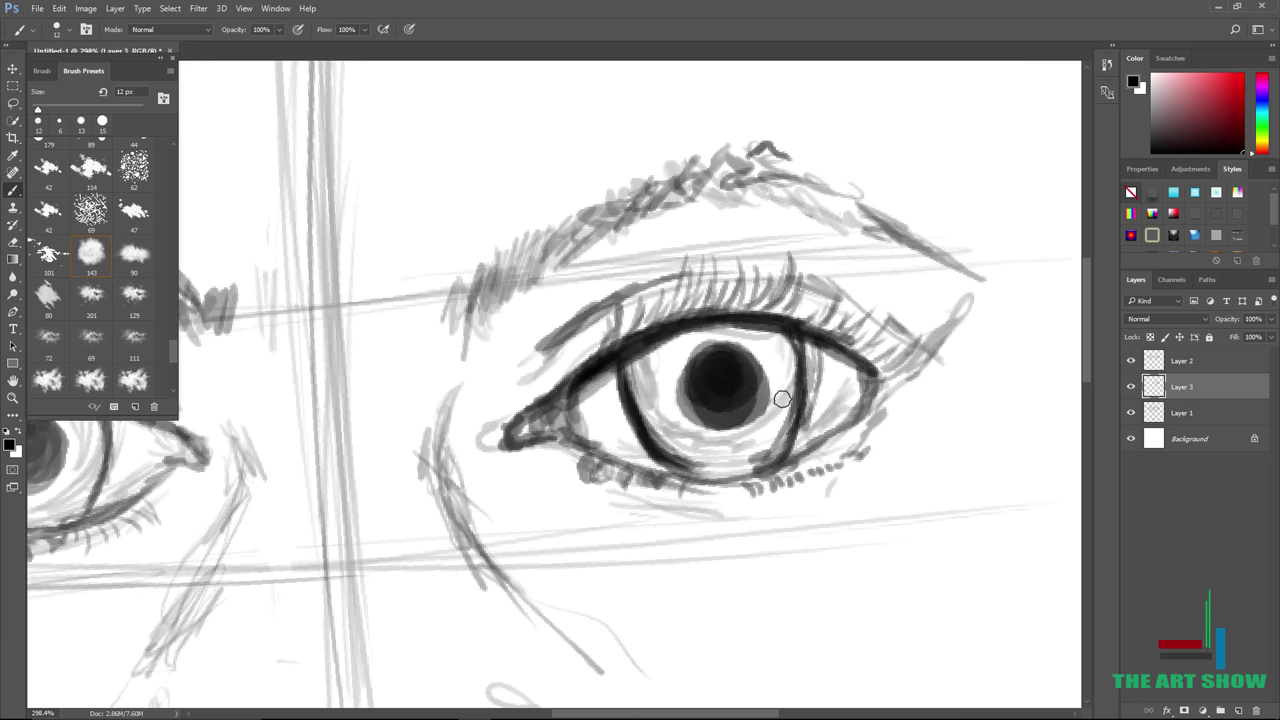
# Paint the right-hand iris in dark and lighter browns around the black pupil.
pyautogui.click(1227, 133)
pyautogui.moveTo(675, 424); pyautogui.dragTo(672, 437)
pyautogui.moveTo(1222, 118); pyautogui.dragTo(1232, 120)
pyautogui.moveTo(1264, 149); pyautogui.dragTo(1227, 129)
pyautogui.moveTo(690, 445)
pyautogui.mouseDown()
pyautogui.moveTo(646, 360)
pyautogui.moveTo(688, 346)
pyautogui.moveTo(655, 432)
pyautogui.moveTo(688, 345)
pyautogui.moveTo(692, 428)
pyautogui.moveTo(765, 445)
pyautogui.moveTo(795, 360)
pyautogui.moveTo(685, 335)
pyautogui.moveTo(805, 342)
pyautogui.mouseUp()
pyautogui.click(1243, 152)
pyautogui.moveTo(656, 342)
pyautogui.mouseDown()
pyautogui.moveTo(628, 352)
pyautogui.moveTo(663, 349)
pyautogui.moveTo(737, 379)
pyautogui.moveTo(742, 362)
pyautogui.moveTo(671, 355)
pyautogui.moveTo(666, 390)
pyautogui.moveTo(710, 424)
pyautogui.moveTo(768, 430)
pyautogui.moveTo(740, 345)
pyautogui.moveTo(754, 420)
pyautogui.moveTo(786, 414)
pyautogui.moveTo(781, 443)
pyautogui.mouseUp()
pyautogui.click(1243, 128)
pyautogui.click(1243, 152)
pyautogui.moveTo(798, 388)
pyautogui.mouseDown()
pyautogui.moveTo(787, 369)
pyautogui.moveTo(757, 470)
pyautogui.moveTo(640, 377)
pyautogui.moveTo(645, 357)
pyautogui.mouseUp()
pyautogui.scroll(-6, 871, 386)
pyautogui.scroll(5, 818, 385)
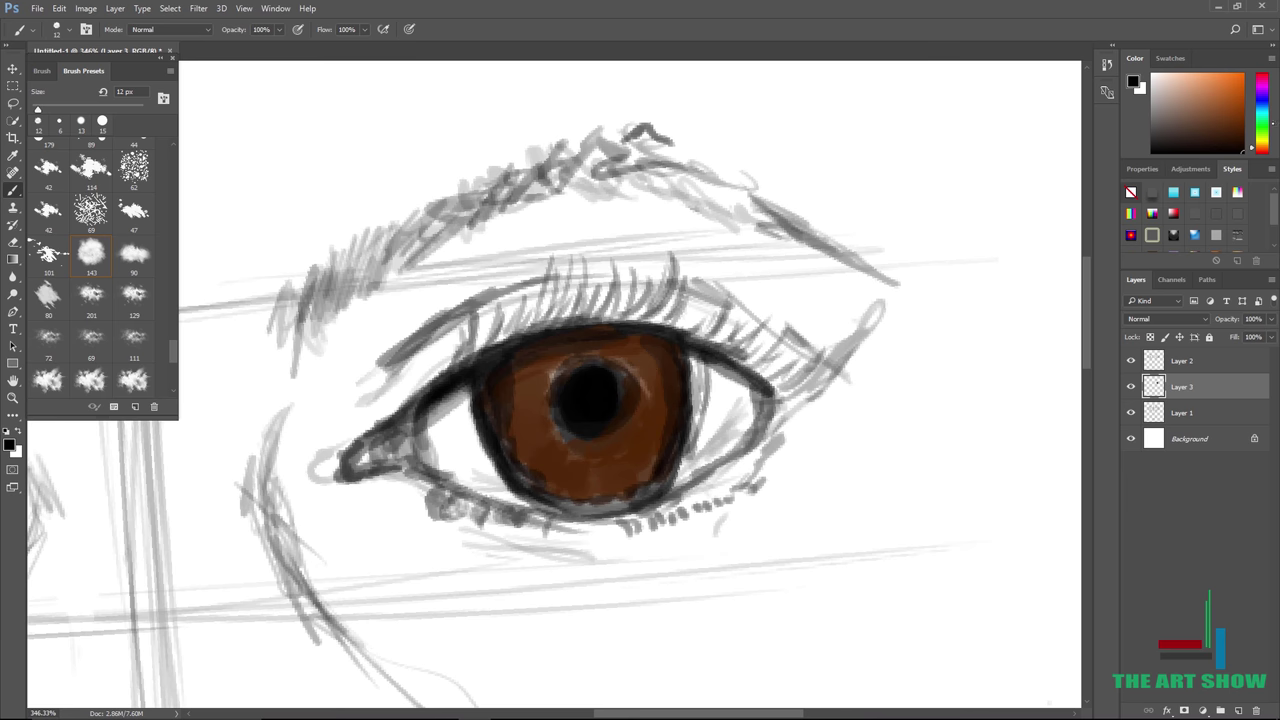
# Fill the inner corner of the right-hand eye with muted pink and reddish orange using a 4 px brush.
pyautogui.click(1262, 153)
pyautogui.click(1189, 90)
pyautogui.rightClick(603, 301)
pyautogui.press('Return')
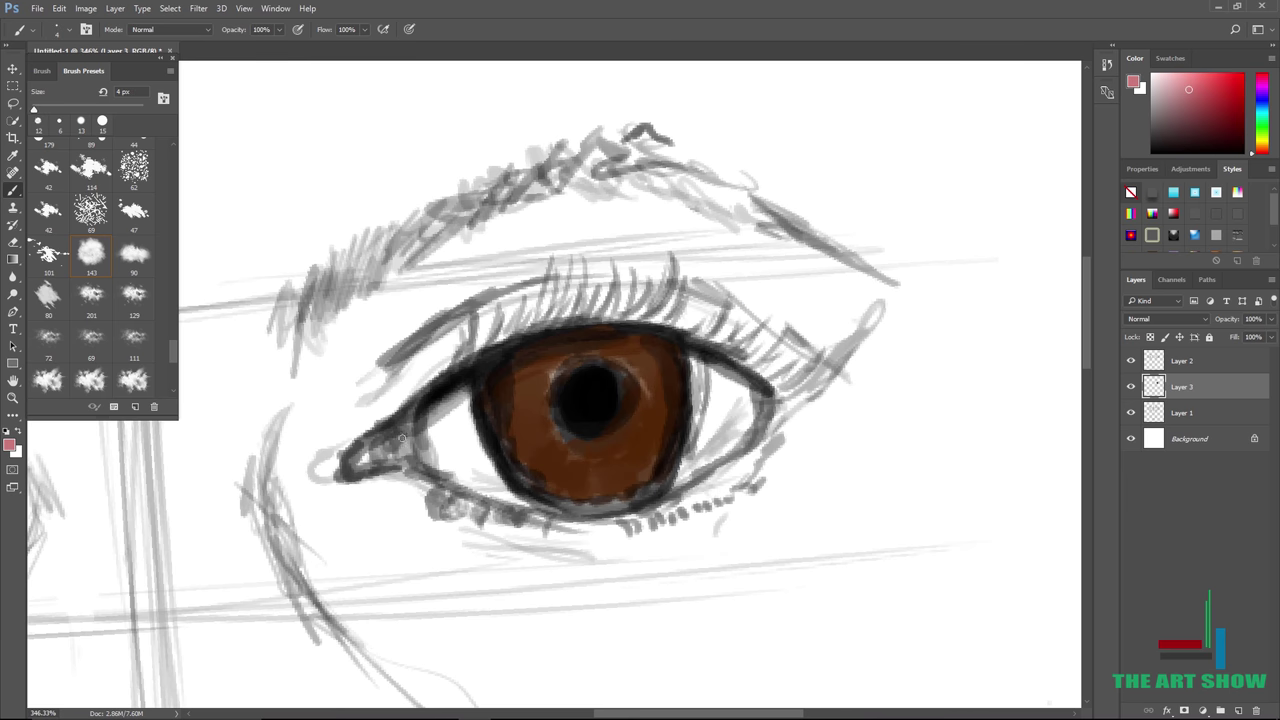
pyautogui.moveTo(428, 443); pyautogui.dragTo(429, 459)
pyautogui.moveTo(1262, 139); pyautogui.dragTo(1262, 149)
pyautogui.click(1206, 94)
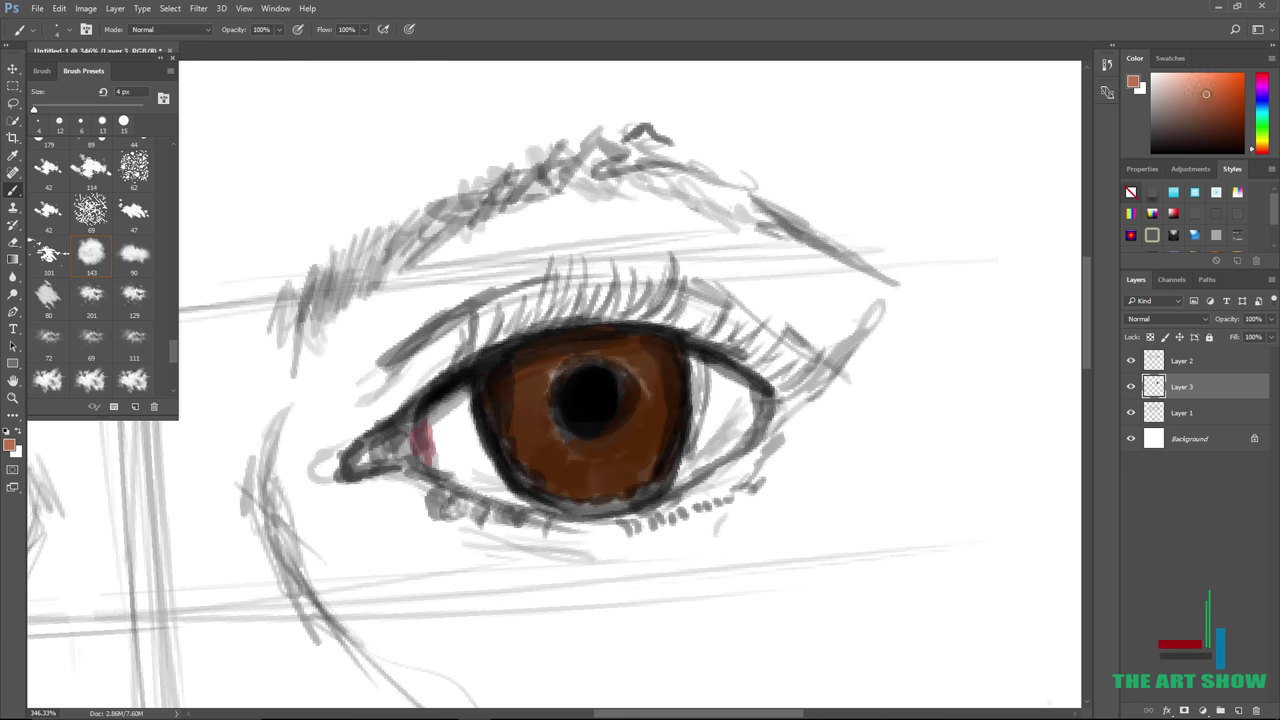
pyautogui.moveTo(425, 430)
pyautogui.mouseDown()
pyautogui.moveTo(422, 453)
pyautogui.moveTo(436, 402)
pyautogui.moveTo(364, 458)
pyautogui.mouseUp()
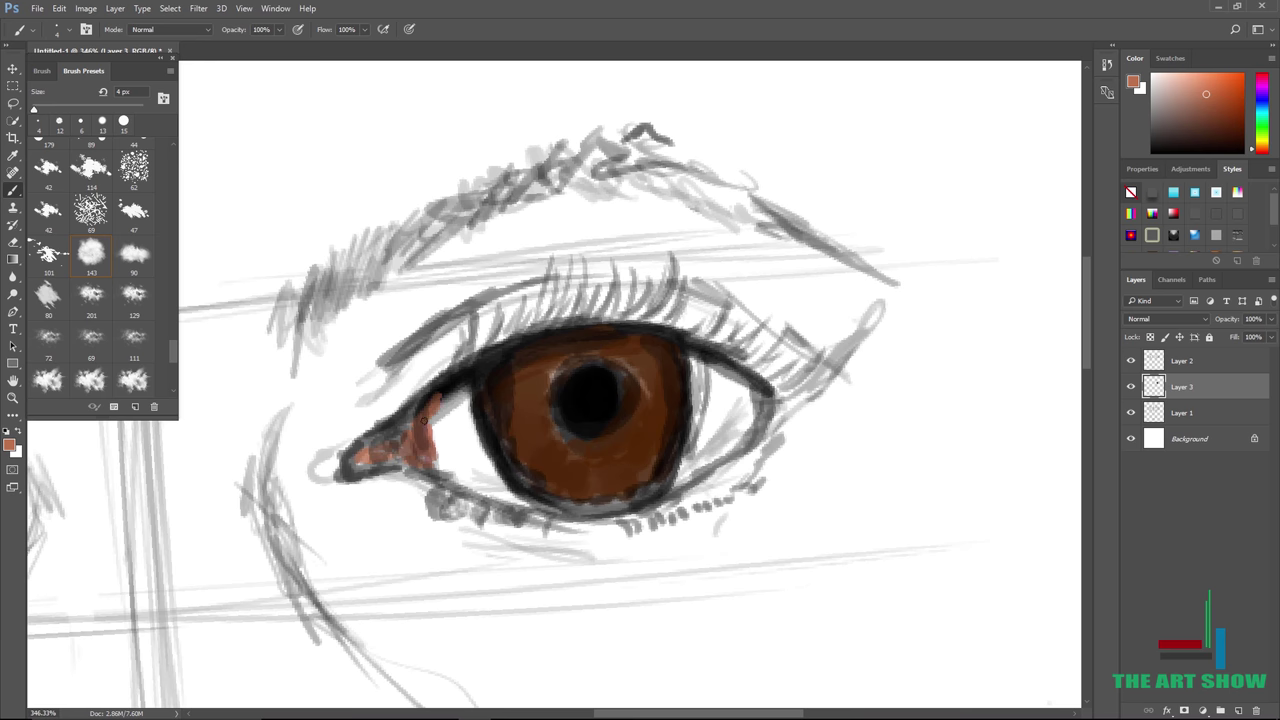
# Paint the whites of the right-hand eye on both sides of the iris and add a white highlight in the pupil on Layer 2.
pyautogui.moveTo(464, 402); pyautogui.dragTo(442, 416)
pyautogui.moveTo(480, 436)
pyautogui.mouseDown()
pyautogui.moveTo(502, 484)
pyautogui.moveTo(476, 474)
pyautogui.mouseUp()
pyautogui.keyDown('ctrl'); pyautogui.click(694, 370); pyautogui.keyUp('ctrl')
pyautogui.click(696, 372)
pyautogui.click(673, 268)
pyautogui.click(1199, 370)
pyautogui.moveTo(701, 378)
pyautogui.mouseDown()
pyautogui.moveTo(709, 437)
pyautogui.moveTo(671, 474)
pyautogui.mouseUp()
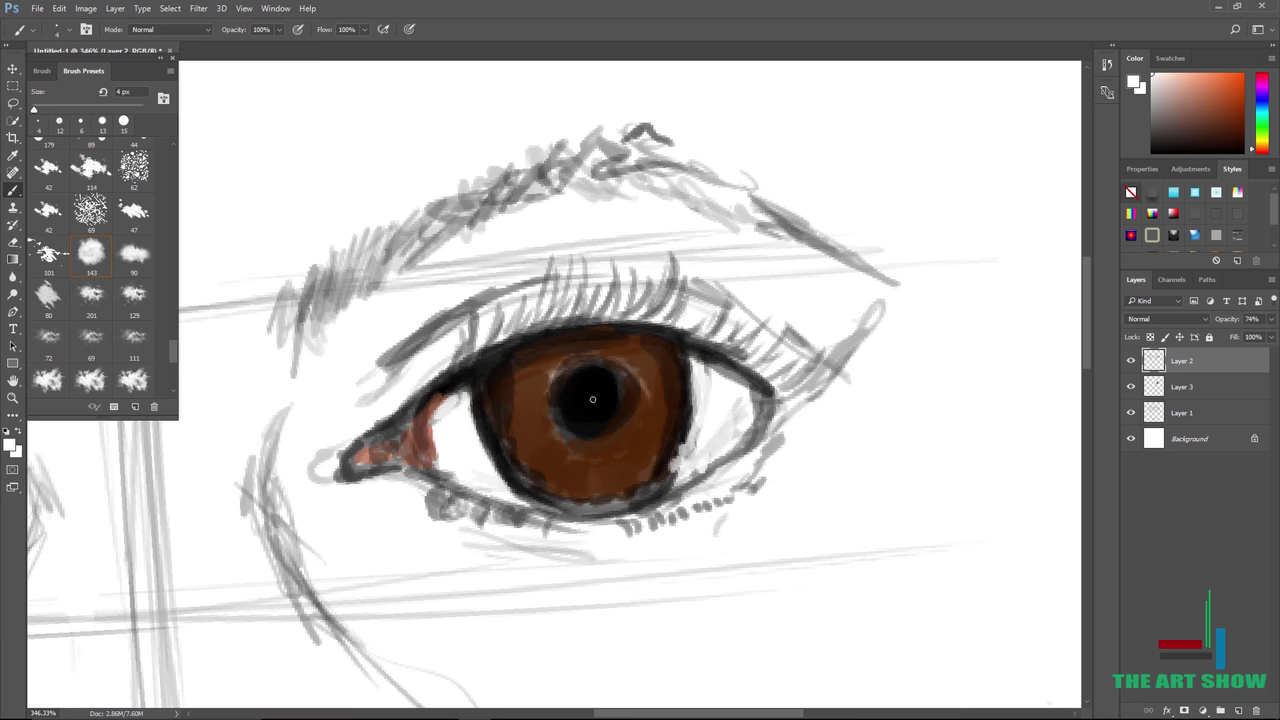
pyautogui.moveTo(592, 399)
pyautogui.mouseDown()
pyautogui.moveTo(570, 382)
pyautogui.moveTo(596, 396)
pyautogui.mouseUp()
# Line the right-hand eye's lower waterline in orange and tint the inner eye white pale pink with a 15 px brush.
pyautogui.hotkey('ctrl', '0')
pyautogui.scroll(5, 638, 317)
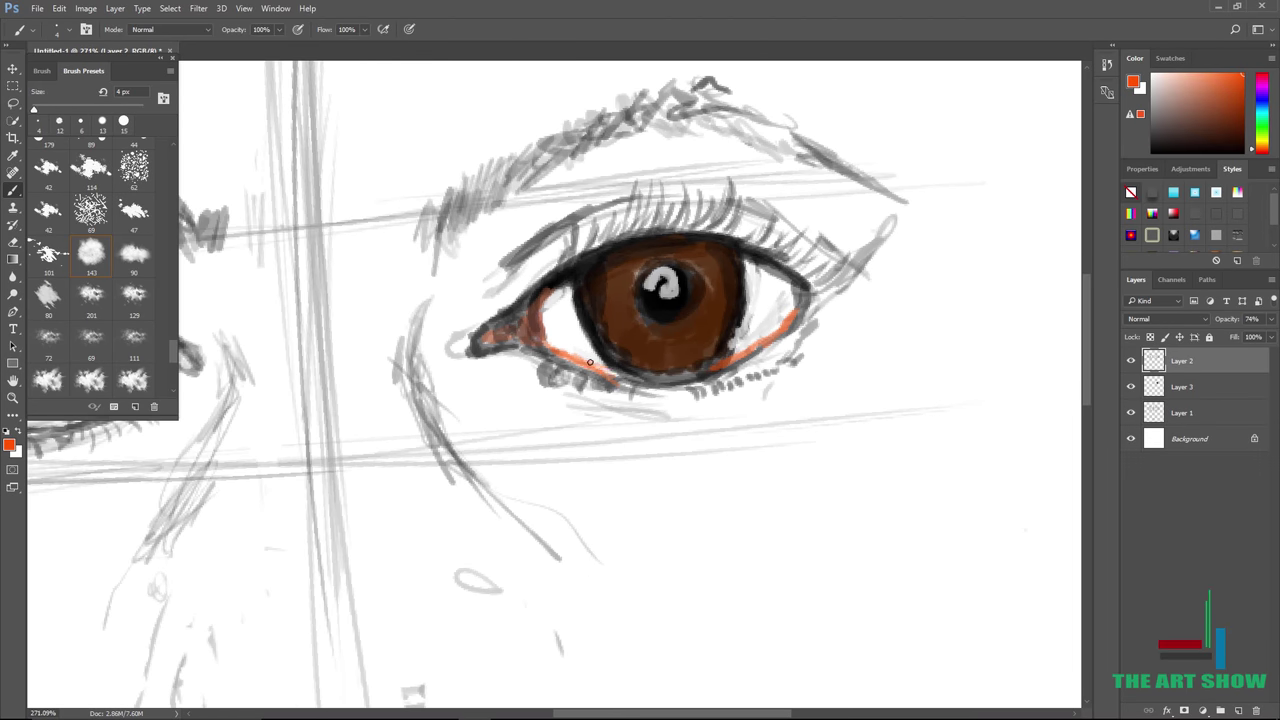
pyautogui.rightClick(628, 220)
pyautogui.click(738, 305)
pyautogui.click(561, 320)
pyautogui.moveTo(557, 296)
pyautogui.mouseDown()
pyautogui.moveTo(576, 346)
pyautogui.moveTo(547, 311)
pyautogui.mouseUp()
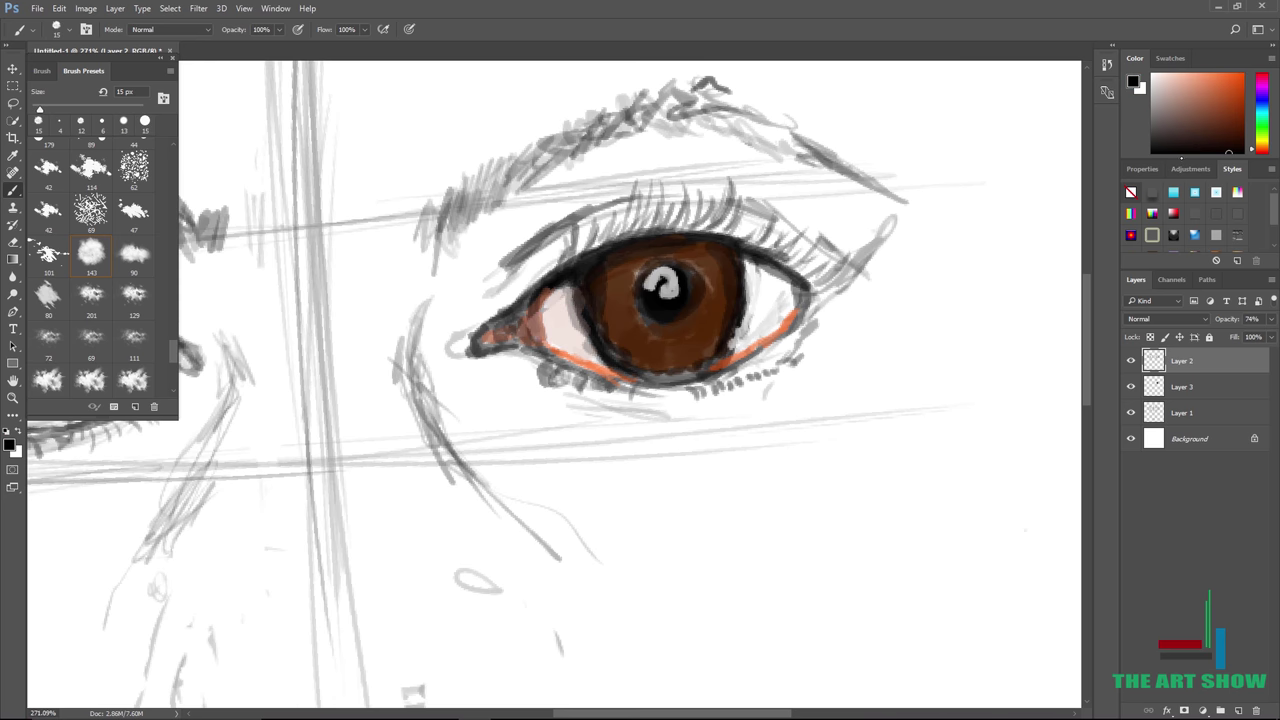
# Deepen the right-hand iris with reddish brown and broaden the white highlight in the pupil.
pyautogui.moveTo(705, 273); pyautogui.dragTo(707, 342)
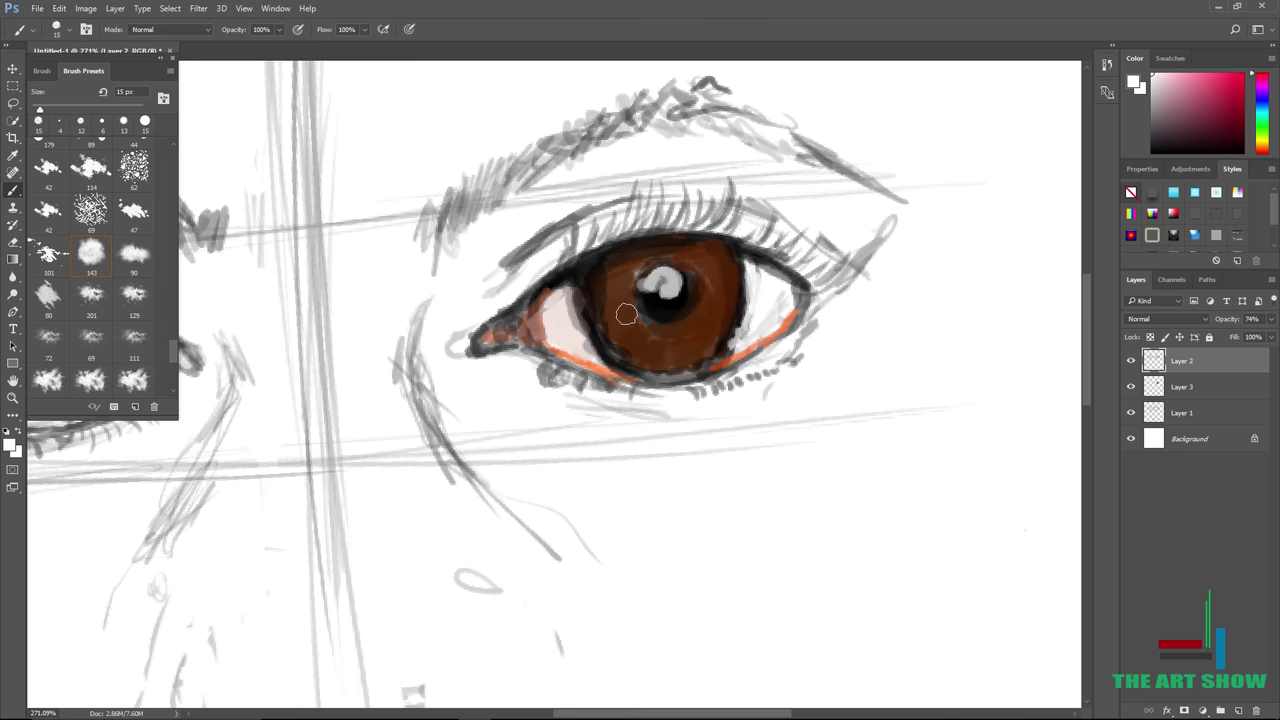
pyautogui.hotkey('ctrl', '0')
pyautogui.scroll(5, 646, 314)
pyautogui.scroll(-7, 627, 314)
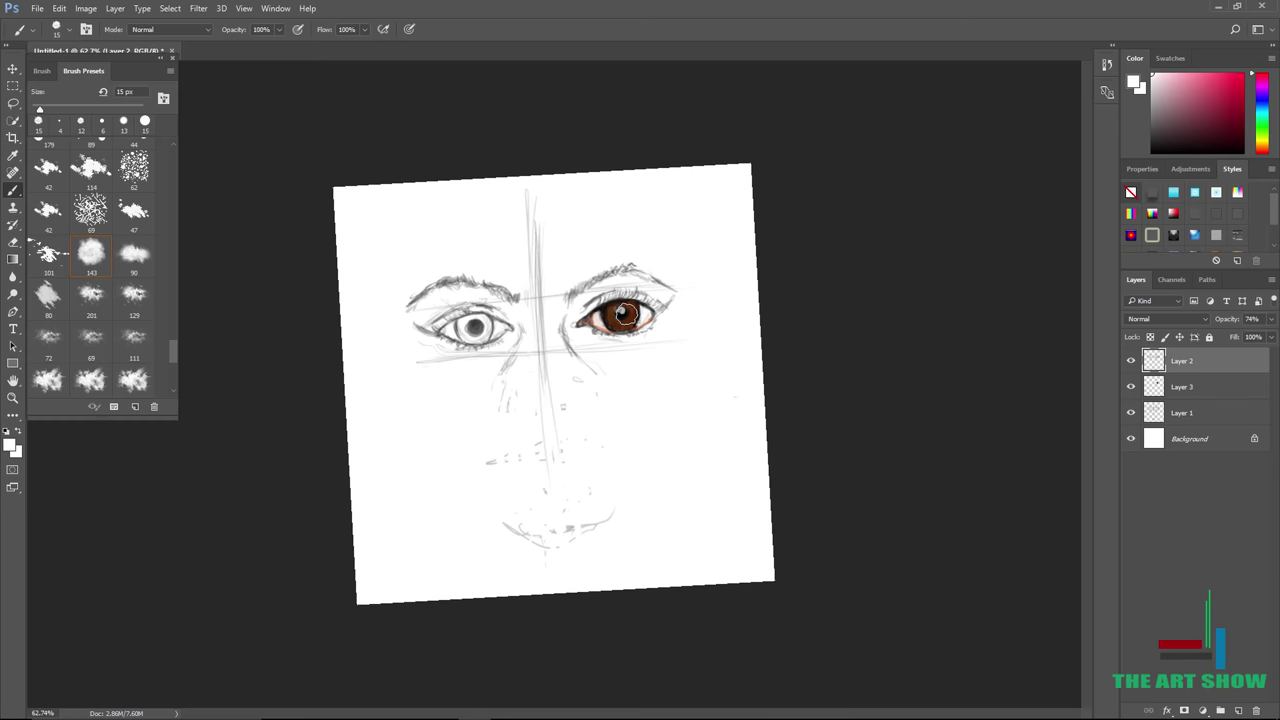
pyautogui.scroll(4, 625, 315)
# Pick a muted red and dab it above the inner corner of the right-hand eye's upper lid.
pyautogui.click(1196, 121)
pyautogui.click(1265, 144)
pyautogui.scroll(-5, 627, 325)
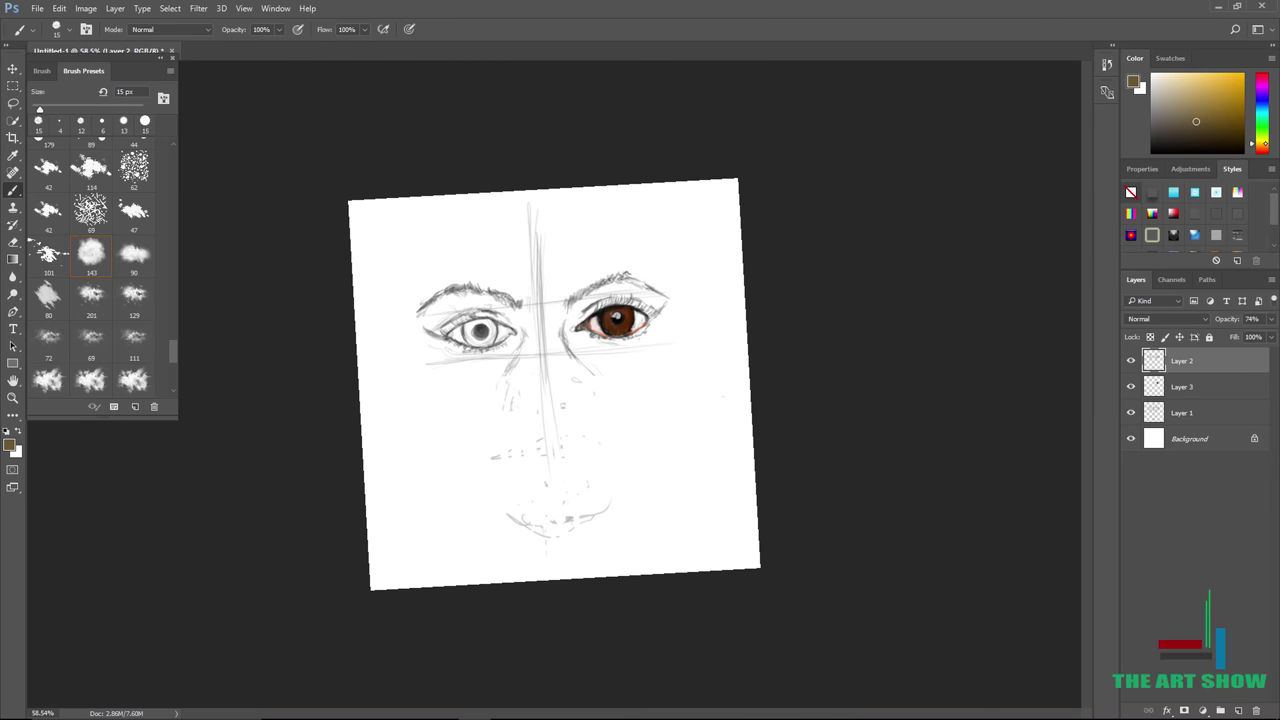
pyautogui.scroll(4, 592, 300)
pyautogui.scroll(3, 625, 318)
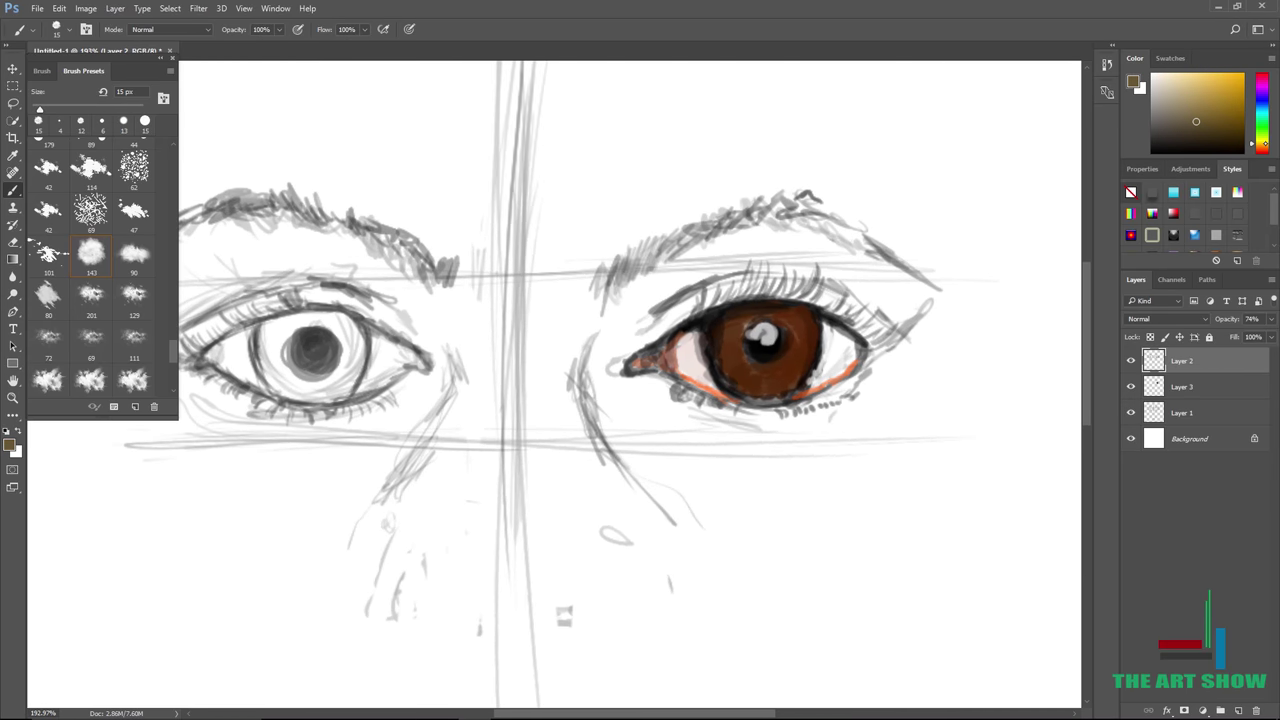
pyautogui.moveTo(1263, 146); pyautogui.dragTo(1264, 153)
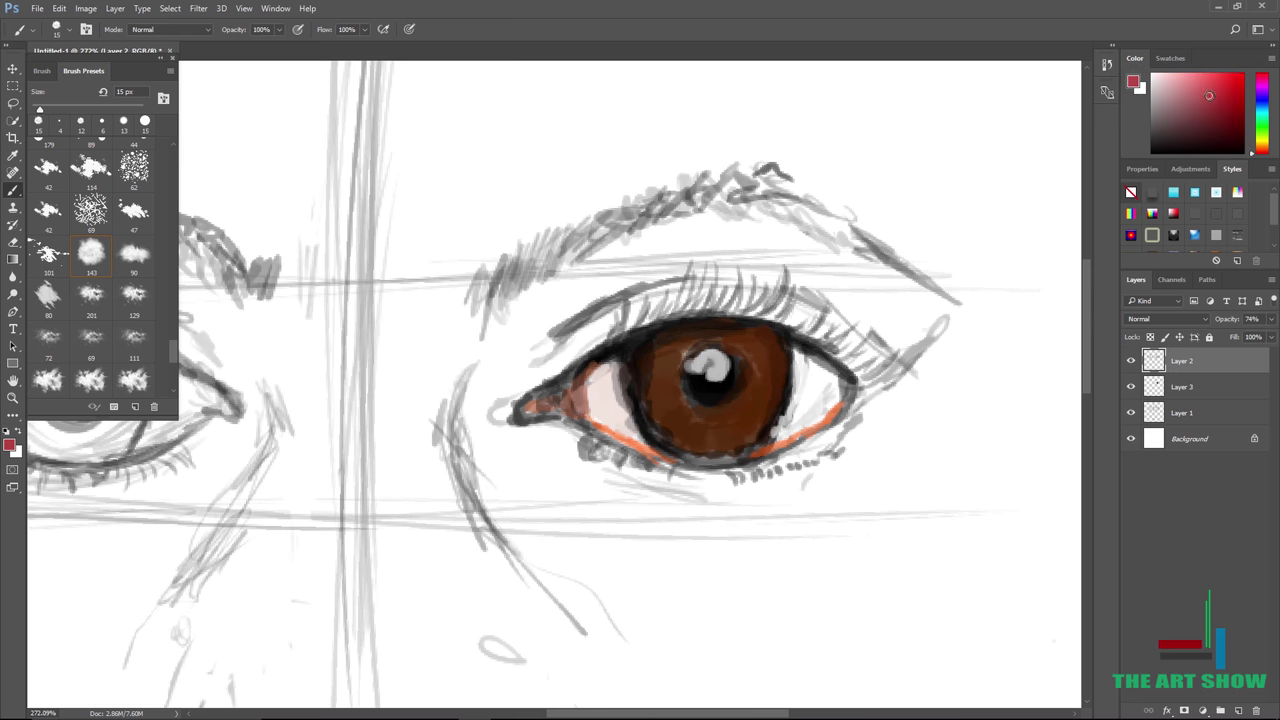
pyautogui.moveTo(552, 346); pyautogui.dragTo(536, 361)
# Paint the right-hand eye's upper lid orange-brown up to and above the crease on Layer 3.
pyautogui.moveTo(1262, 120); pyautogui.dragTo(1262, 146)
pyautogui.click(1240, 115)
pyautogui.moveTo(553, 370)
pyautogui.mouseDown()
pyautogui.moveTo(738, 278)
pyautogui.moveTo(611, 319)
pyautogui.moveTo(544, 363)
pyautogui.moveTo(712, 285)
pyautogui.moveTo(554, 355)
pyautogui.moveTo(613, 302)
pyautogui.moveTo(677, 287)
pyautogui.moveTo(837, 346)
pyautogui.moveTo(762, 281)
pyautogui.moveTo(873, 346)
pyautogui.moveTo(834, 358)
pyautogui.moveTo(725, 305)
pyautogui.moveTo(717, 316)
pyautogui.moveTo(774, 306)
pyautogui.moveTo(581, 332)
pyautogui.moveTo(670, 277)
pyautogui.moveTo(728, 280)
pyautogui.moveTo(566, 329)
pyautogui.moveTo(605, 295)
pyautogui.moveTo(536, 352)
pyautogui.mouseUp()
pyautogui.click(1203, 393)
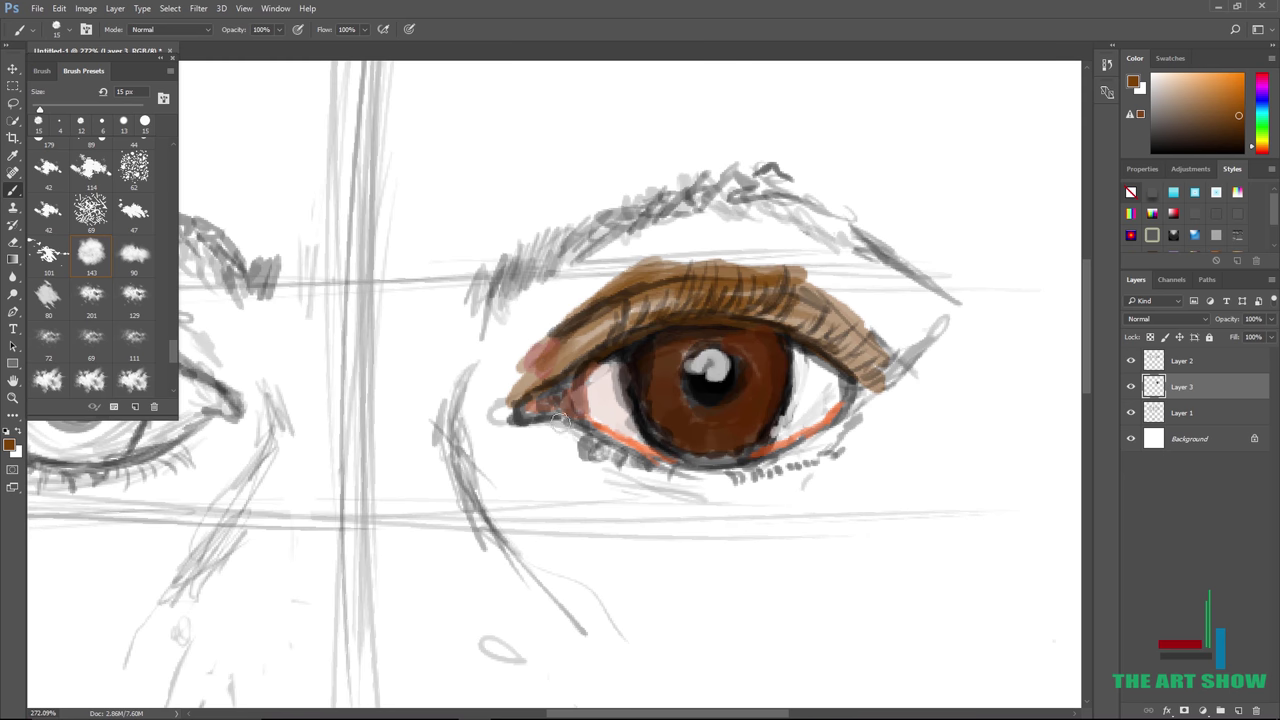
# Shade the skin below the right-hand eye's inner corner and inner lower lid with light brown strokes.
pyautogui.moveTo(560, 422); pyautogui.dragTo(608, 476)
pyautogui.moveTo(518, 424); pyautogui.dragTo(572, 443)
pyautogui.moveTo(602, 452); pyautogui.dragTo(680, 488)
pyautogui.scroll(-5, 717, 488)
pyautogui.scroll(3, 717, 488)
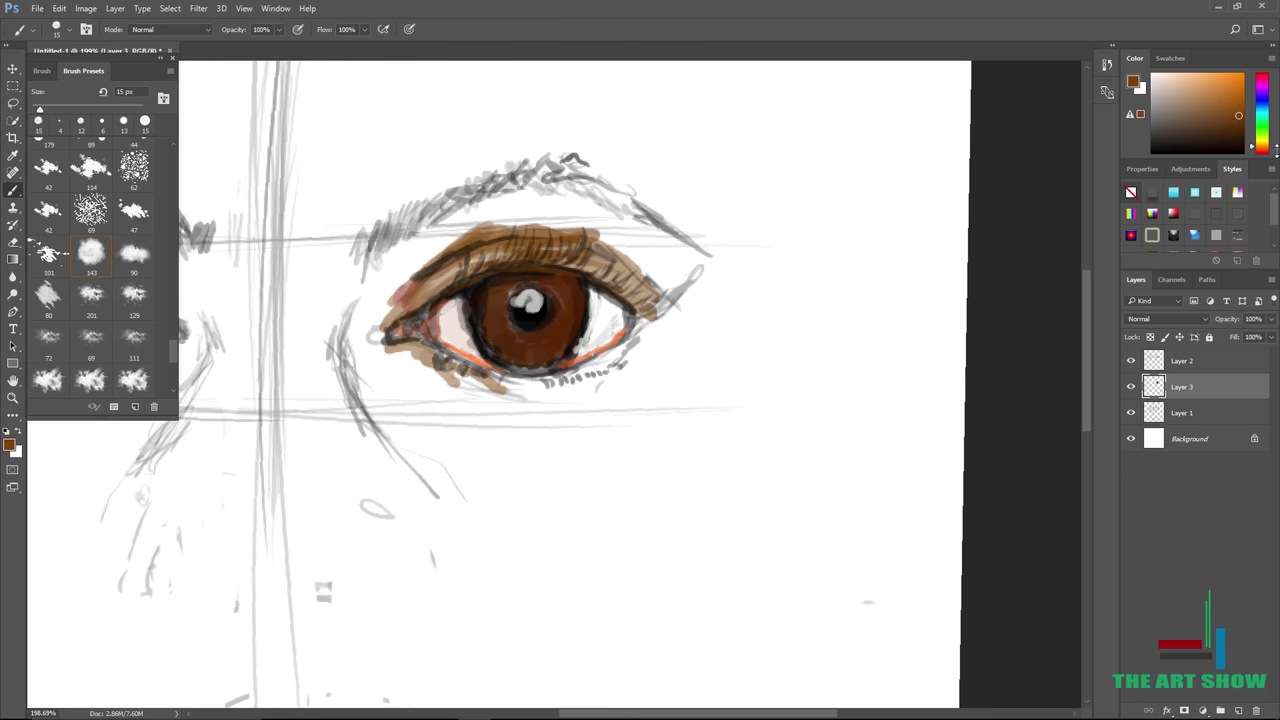
# Paint pale peach skin beneath the right-hand eye and around its inner corner, extending down along the nose's side line.
pyautogui.click(1262, 153)
pyautogui.click(1203, 97)
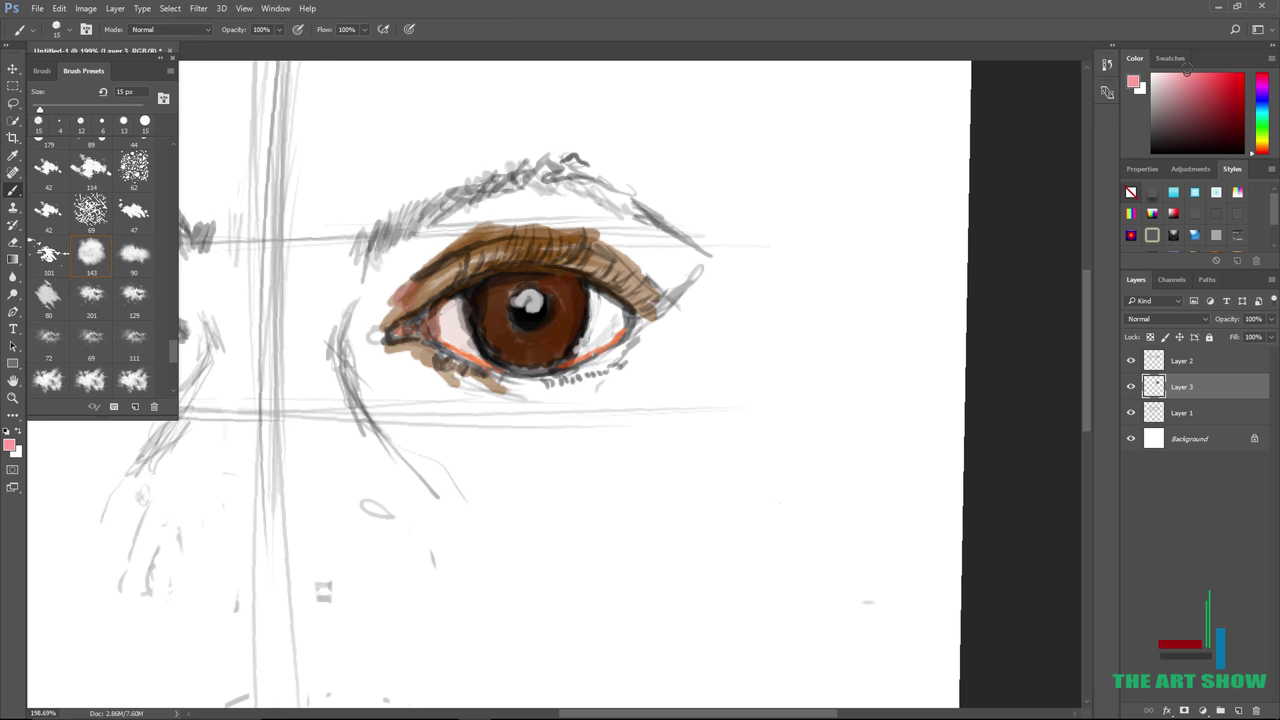
pyautogui.click(1262, 146)
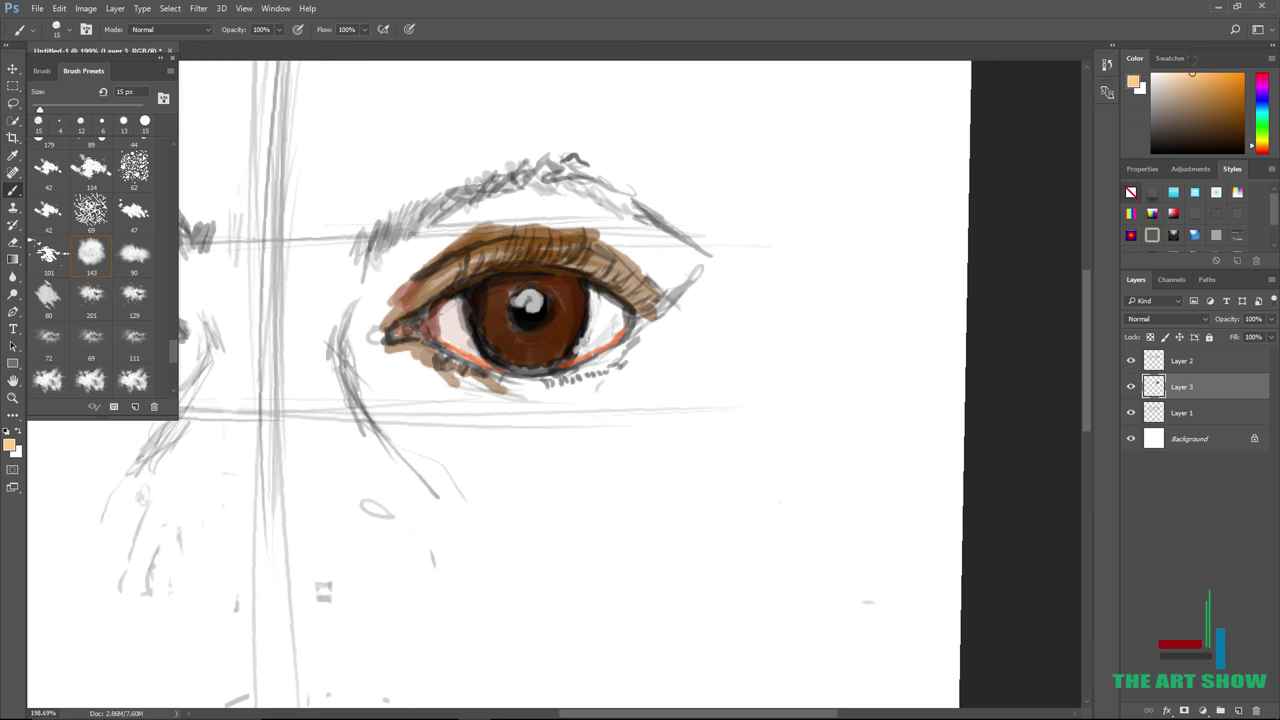
pyautogui.moveTo(406, 293)
pyautogui.mouseDown()
pyautogui.moveTo(414, 353)
pyautogui.moveTo(504, 384)
pyautogui.moveTo(632, 345)
pyautogui.moveTo(505, 405)
pyautogui.moveTo(531, 383)
pyautogui.moveTo(371, 331)
pyautogui.mouseUp()
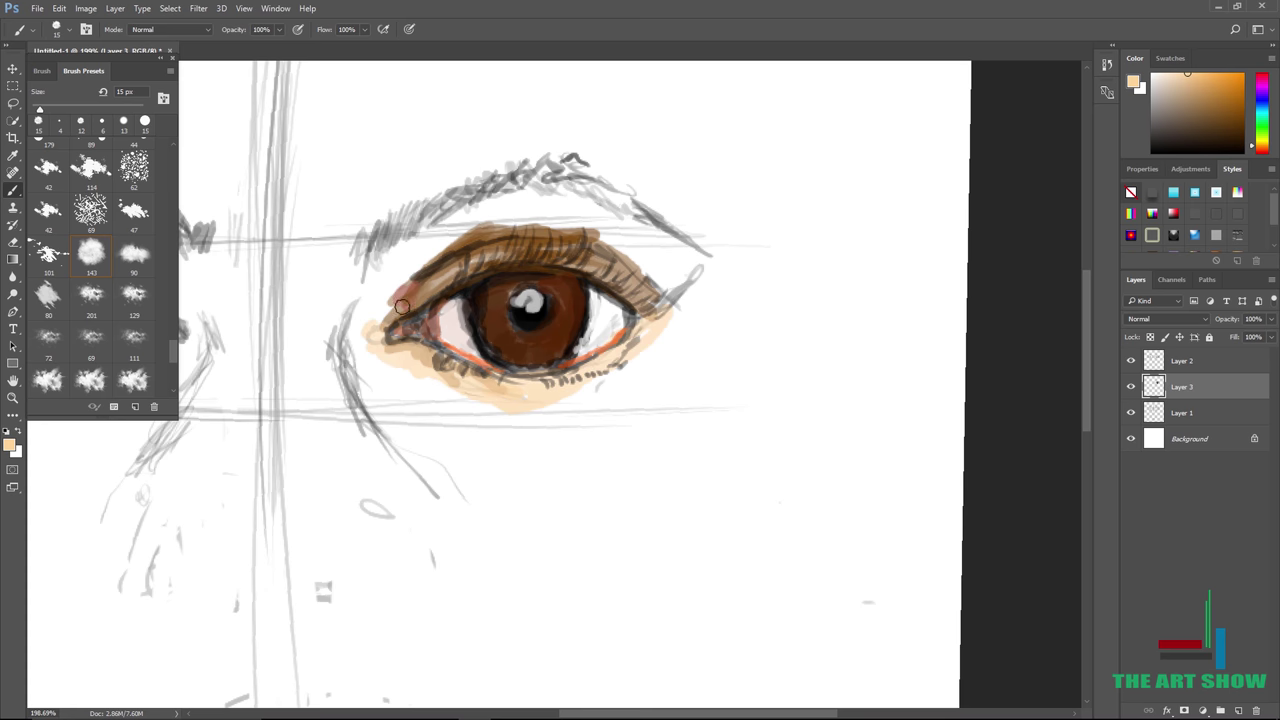
pyautogui.scroll(-8, 460, 349)
pyautogui.scroll(10, 614, 330)
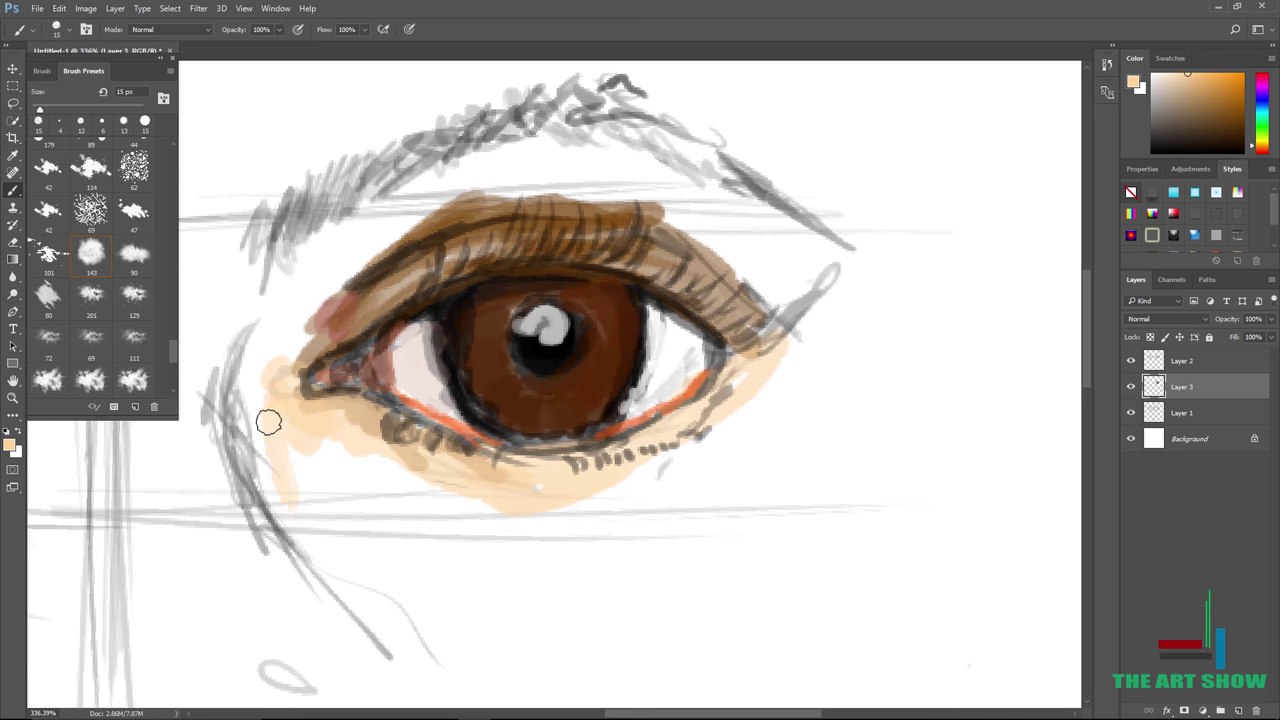
pyautogui.scroll(-5, 458, 686)
pyautogui.scroll(5, 458, 686)
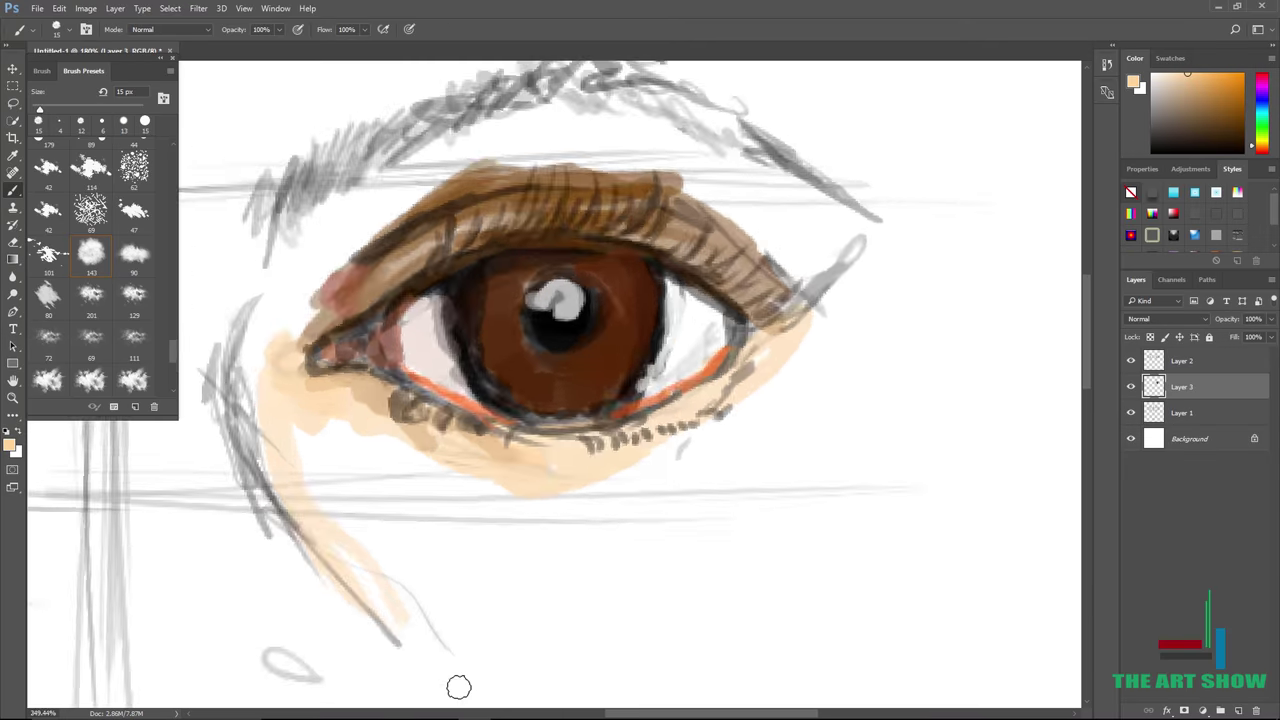
# Extend brown shading from the upper lid past the right-hand eye's outer corner and along the outer lower lid.
pyautogui.scroll(-3, 691, 330)
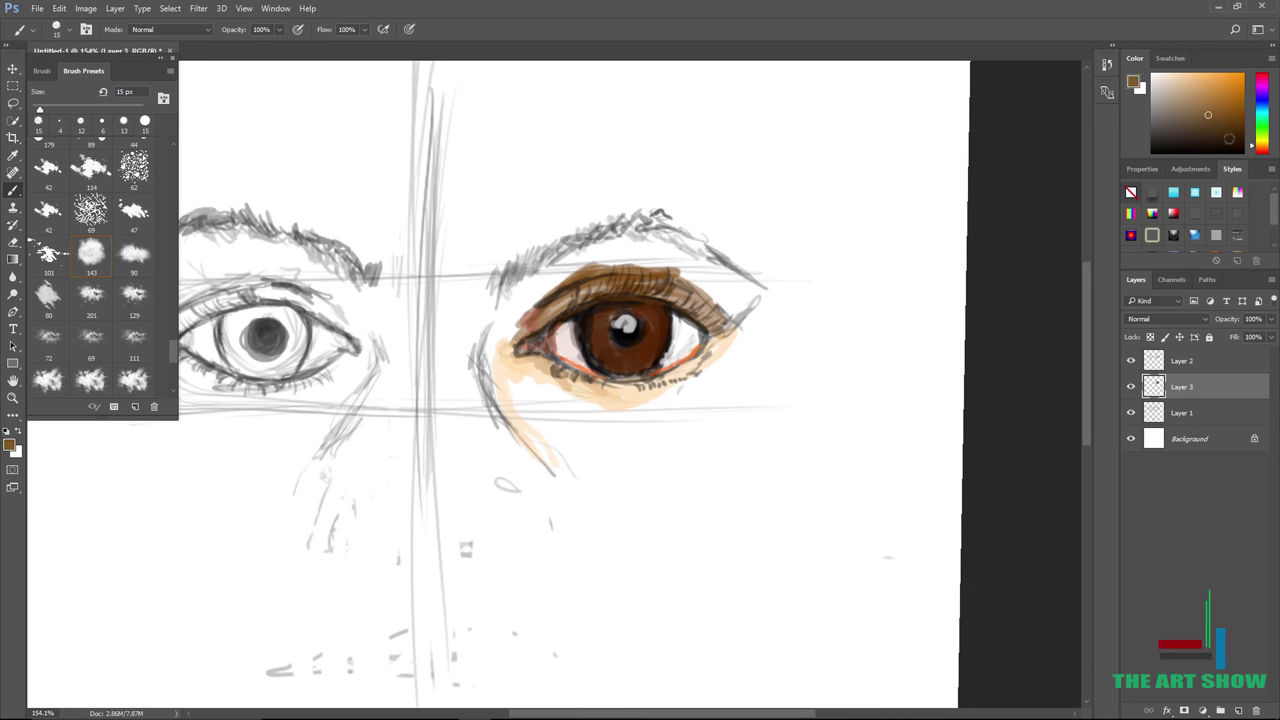
pyautogui.scroll(2, 710, 234)
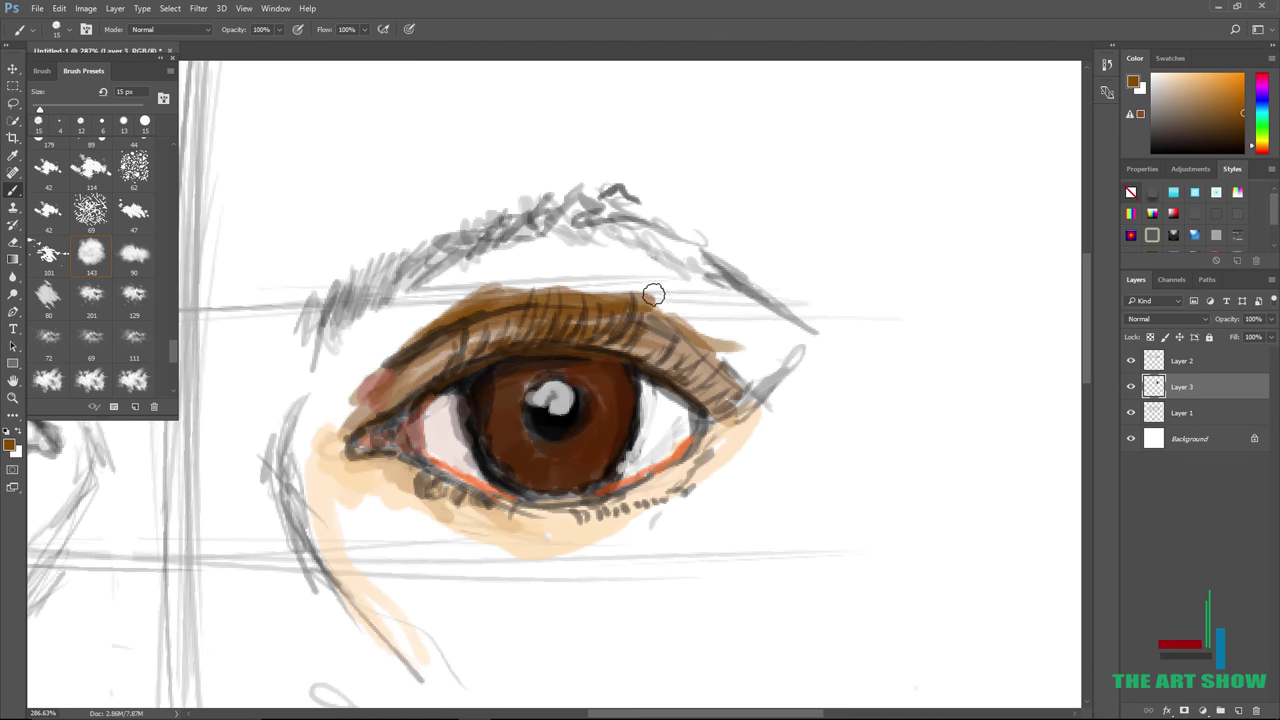
pyautogui.moveTo(704, 346); pyautogui.dragTo(812, 401)
pyautogui.moveTo(712, 462); pyautogui.dragTo(581, 556)
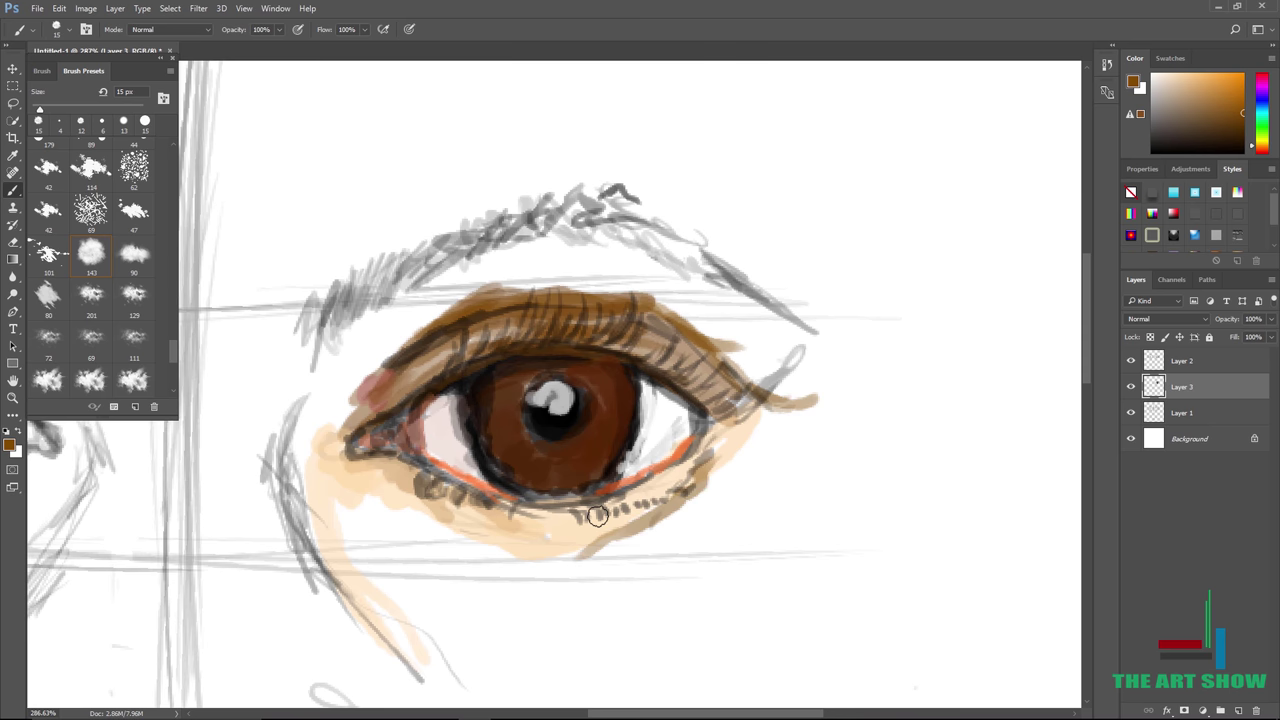
# Draw dense black upper lashes on the right-hand eye on Layer 2 with a 4 px brush.
pyautogui.rightClick(708, 280)
pyautogui.write('4')
pyautogui.press('Return')
pyautogui.click(1183, 361)
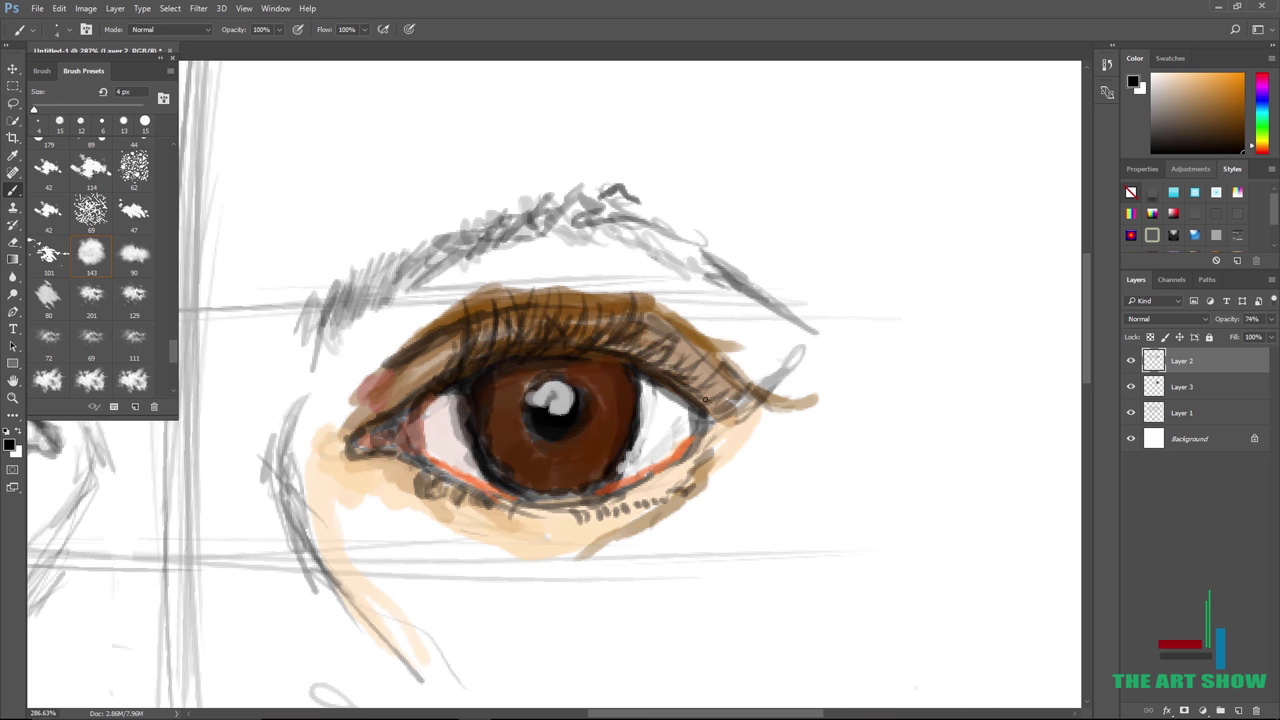
pyautogui.hotkey('ctrl', '0')
pyautogui.scroll(10, 590, 325)
pyautogui.moveTo(505, 315); pyautogui.dragTo(600, 346)
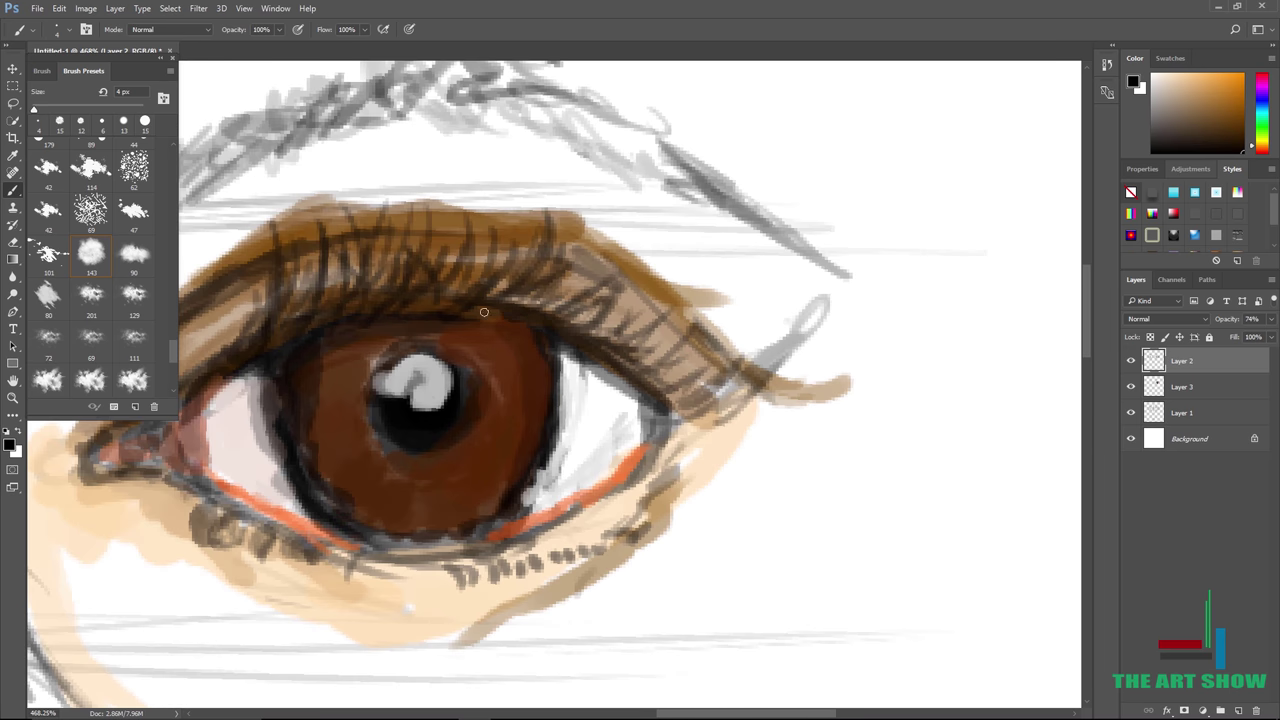
pyautogui.moveTo(407, 313)
pyautogui.mouseDown()
pyautogui.moveTo(228, 382)
pyautogui.moveTo(385, 329)
pyautogui.moveTo(480, 324)
pyautogui.moveTo(552, 333)
pyautogui.moveTo(526, 328)
pyautogui.moveTo(620, 367)
pyautogui.moveTo(651, 398)
pyautogui.moveTo(527, 292)
pyautogui.moveTo(565, 288)
pyautogui.moveTo(528, 342)
pyautogui.moveTo(418, 318)
pyautogui.moveTo(516, 338)
pyautogui.moveTo(350, 339)
pyautogui.moveTo(292, 370)
pyautogui.moveTo(319, 463)
pyautogui.moveTo(311, 380)
pyautogui.mouseUp()
# Paint ochre-orange skin between the right-hand eyebrow and lid and down the nose's side line with a 20 px brush.
pyautogui.rightClick(565, 285)
pyautogui.click(641, 324)
pyautogui.scroll(-10, 311, 381)
pyautogui.scroll(7, 311, 381)
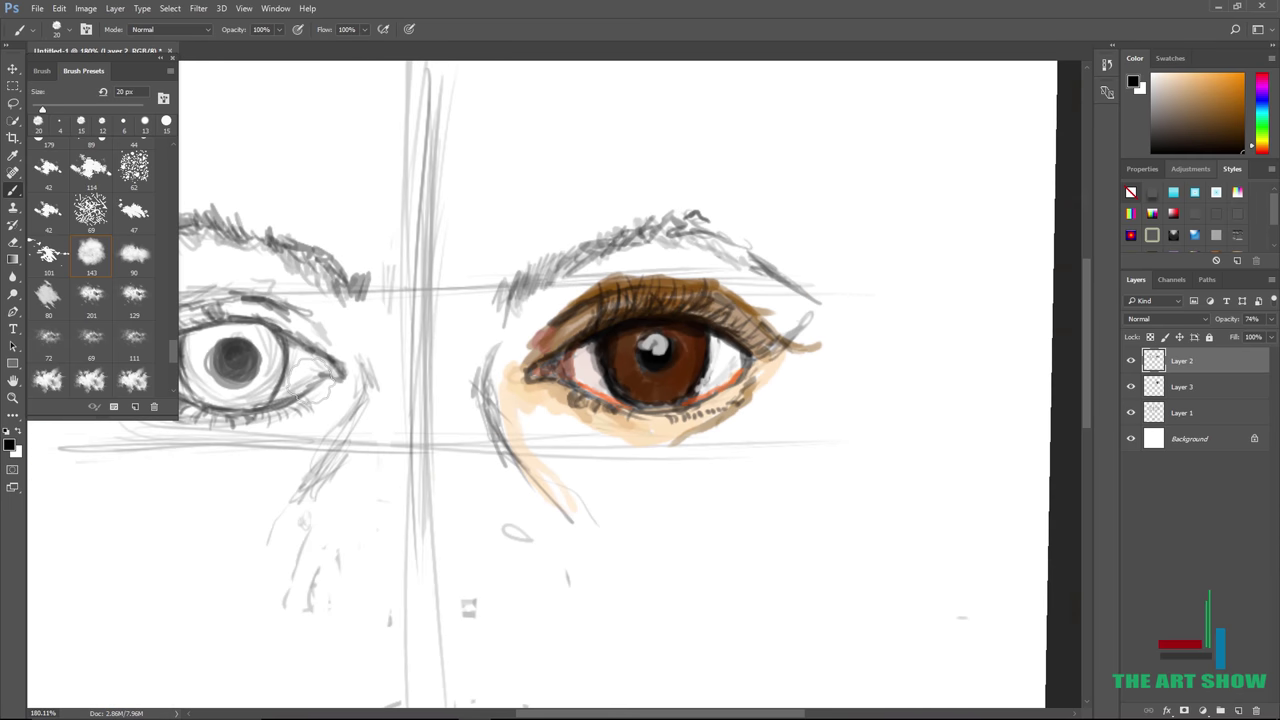
pyautogui.click(1242, 90)
pyautogui.moveTo(518, 330)
pyautogui.mouseDown()
pyautogui.moveTo(554, 282)
pyautogui.moveTo(527, 345)
pyautogui.moveTo(610, 263)
pyautogui.moveTo(693, 241)
pyautogui.moveTo(763, 272)
pyautogui.moveTo(759, 297)
pyautogui.moveTo(662, 267)
pyautogui.moveTo(685, 257)
pyautogui.moveTo(758, 299)
pyautogui.moveTo(782, 336)
pyautogui.moveTo(744, 276)
pyautogui.moveTo(668, 267)
pyautogui.moveTo(514, 338)
pyautogui.moveTo(497, 357)
pyautogui.moveTo(588, 523)
pyautogui.moveTo(583, 538)
pyautogui.moveTo(489, 387)
pyautogui.mouseUp()
pyautogui.scroll(-5, 493, 405)
pyautogui.scroll(3, 492, 405)
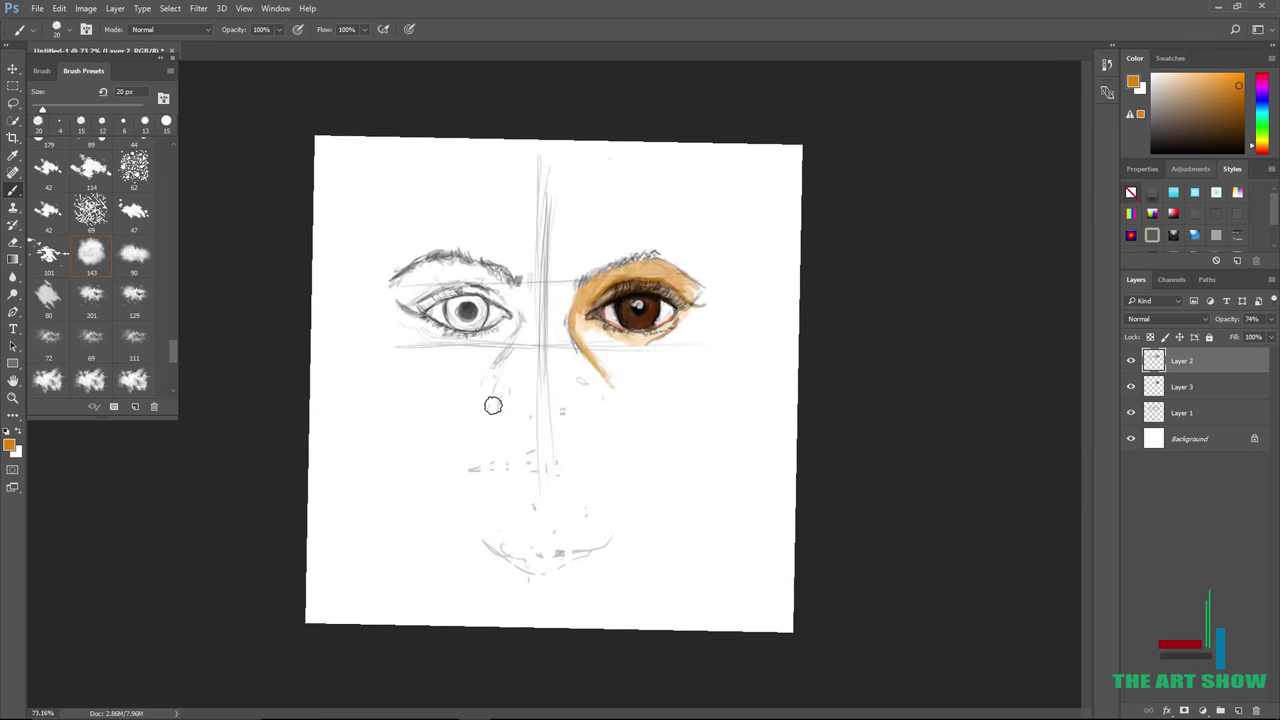
# Shade the inner eyebrow area and the nose's side line in dark reddish brown with the 20 px brush.
pyautogui.moveTo(539, 313)
pyautogui.mouseDown()
pyautogui.moveTo(611, 449)
pyautogui.moveTo(551, 309)
pyautogui.moveTo(640, 490)
pyautogui.mouseUp()
pyautogui.moveTo(1262, 152); pyautogui.dragTo(1262, 149)
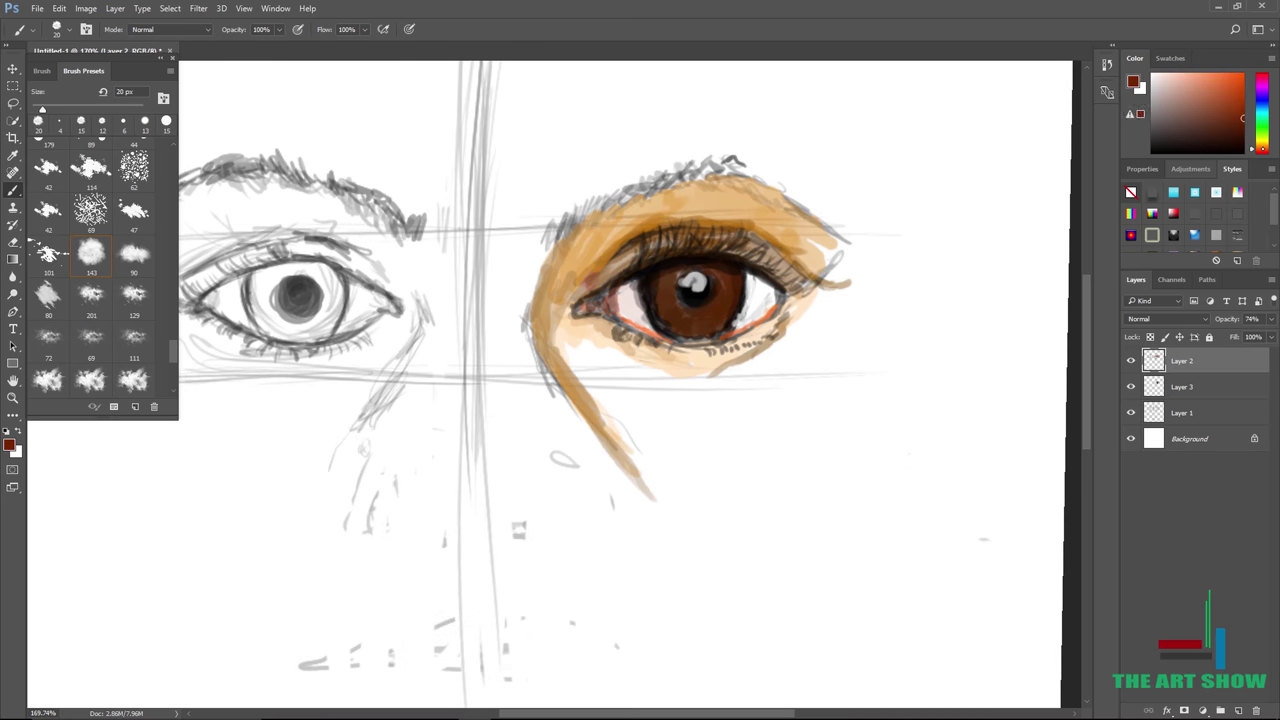
pyautogui.moveTo(560, 295)
pyautogui.mouseDown()
pyautogui.moveTo(535, 313)
pyautogui.moveTo(564, 382)
pyautogui.moveTo(547, 317)
pyautogui.moveTo(567, 237)
pyautogui.moveTo(595, 207)
pyautogui.moveTo(680, 178)
pyautogui.moveTo(575, 323)
pyautogui.moveTo(644, 352)
pyautogui.moveTo(568, 348)
pyautogui.moveTo(568, 369)
pyautogui.moveTo(645, 498)
pyautogui.mouseUp()
pyautogui.scroll(-6, 669, 521)
pyautogui.scroll(7, 669, 521)
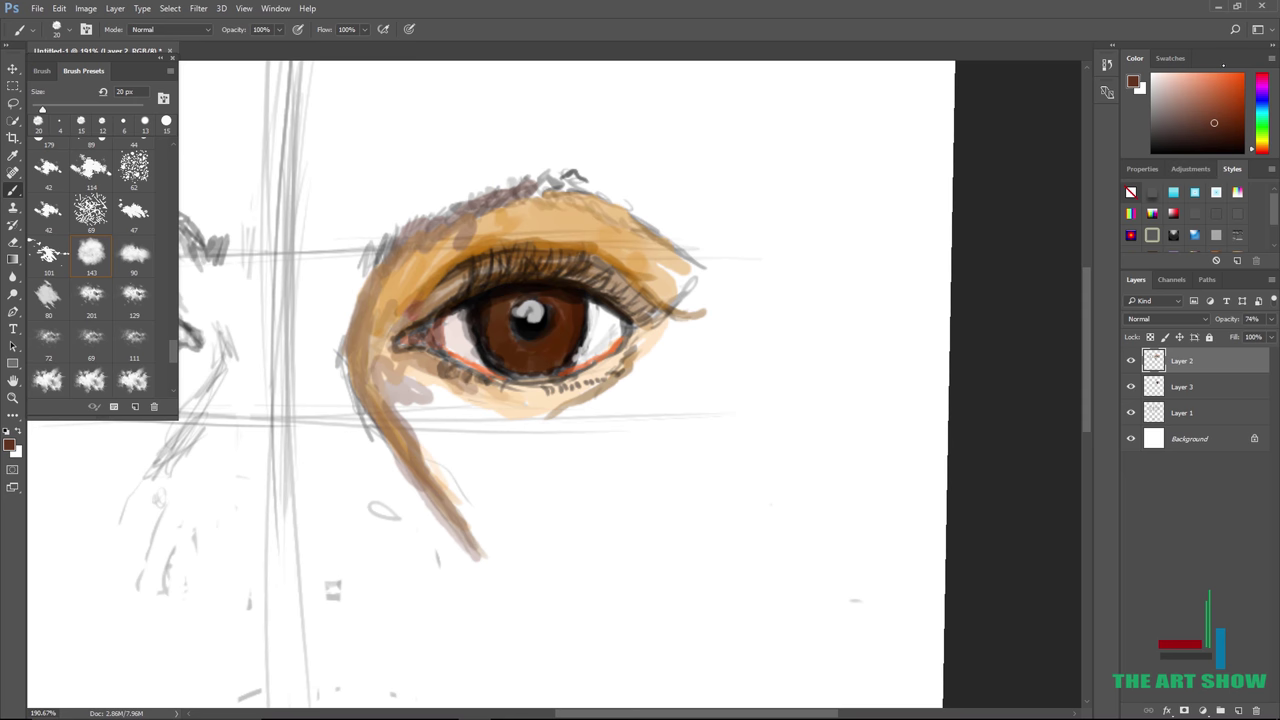
# Paint coral skin at the right-hand eyebrow's outer end and below the eye's inner corner, with reddish brown up the nose's side line.
pyautogui.moveTo(605, 214)
pyautogui.mouseDown()
pyautogui.moveTo(554, 189)
pyautogui.moveTo(655, 225)
pyautogui.moveTo(507, 199)
pyautogui.moveTo(572, 182)
pyautogui.moveTo(647, 204)
pyautogui.moveTo(605, 187)
pyautogui.moveTo(618, 217)
pyautogui.moveTo(688, 264)
pyautogui.mouseUp()
pyautogui.scroll(-7, 654, 334)
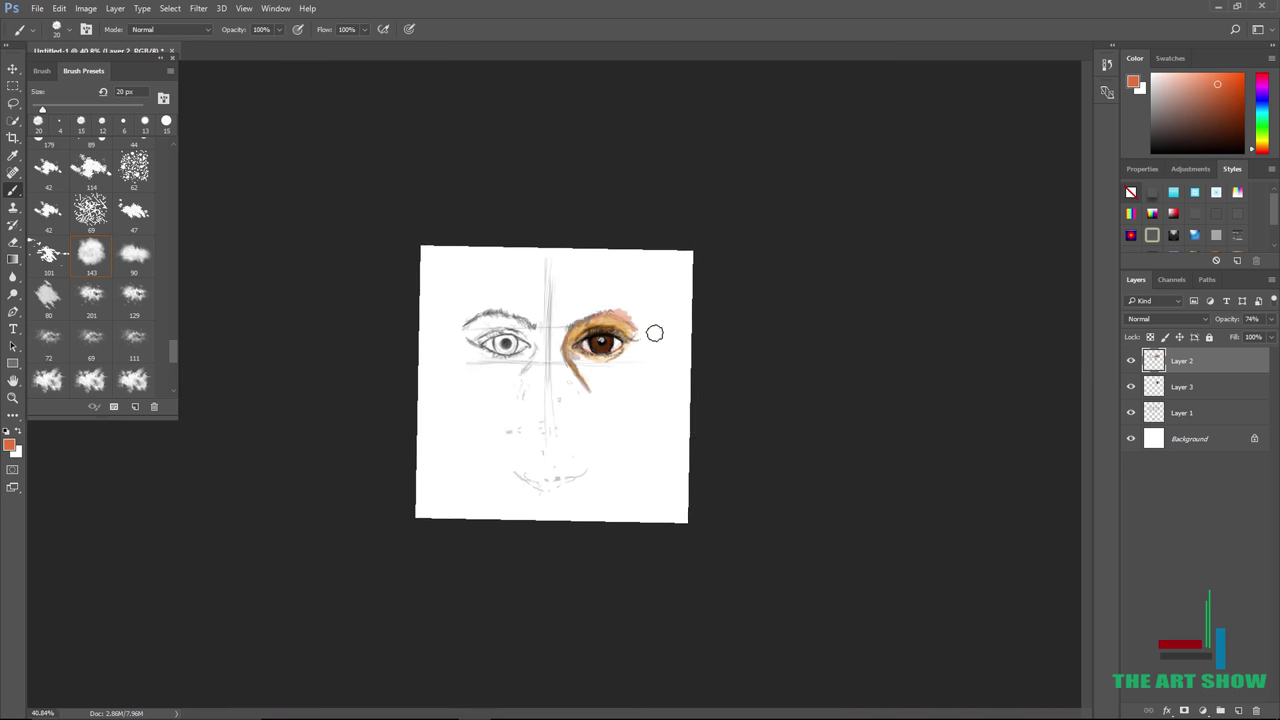
pyautogui.scroll(6, 654, 334)
pyautogui.moveTo(519, 329)
pyautogui.mouseDown()
pyautogui.moveTo(556, 414)
pyautogui.moveTo(501, 321)
pyautogui.moveTo(578, 455)
pyautogui.mouseUp()
pyautogui.moveTo(492, 300)
pyautogui.mouseDown()
pyautogui.moveTo(505, 242)
pyautogui.moveTo(561, 206)
pyautogui.mouseUp()
pyautogui.scroll(-7, 695, 175)
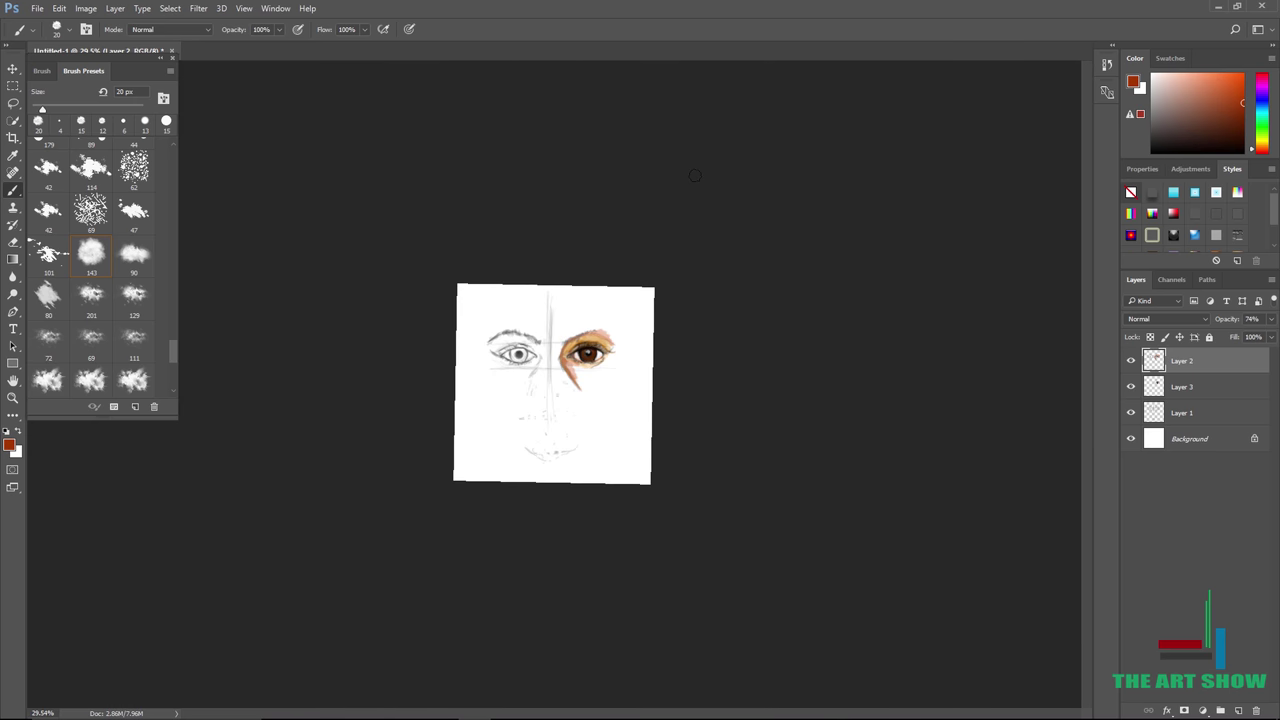
pyautogui.scroll(4, 695, 175)
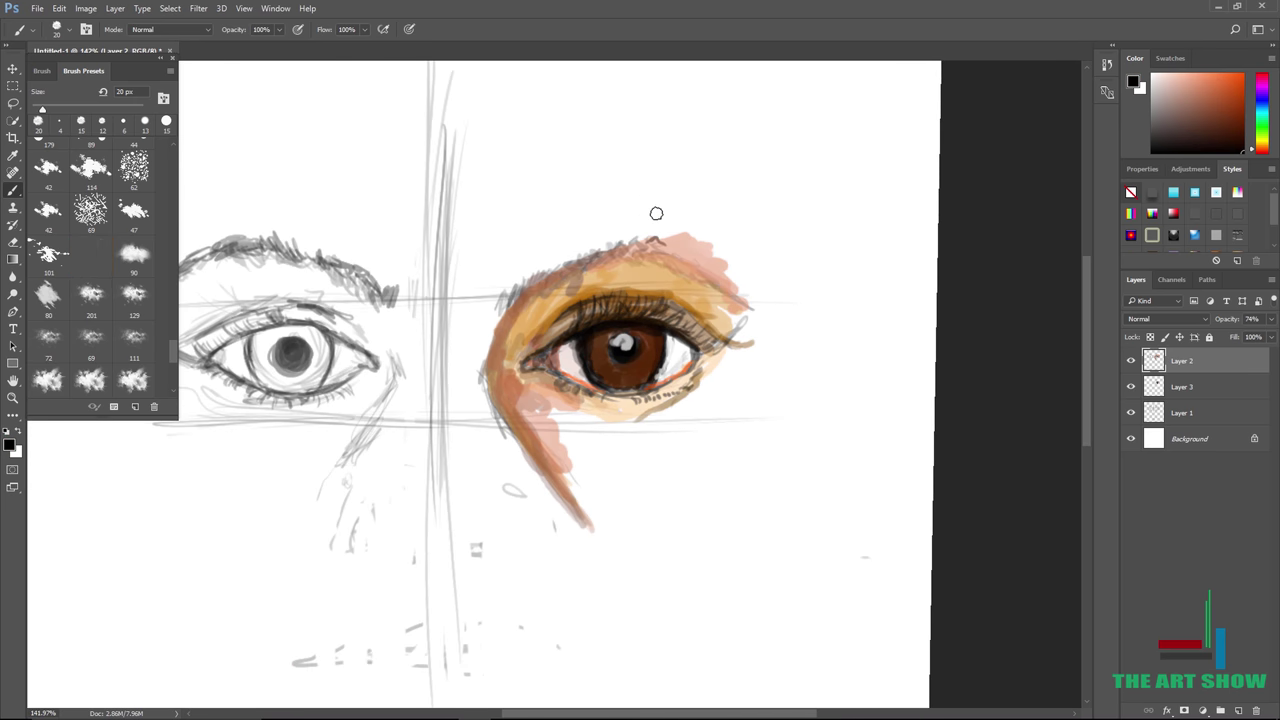
# Sketch black hairs on the inner half of the right-hand eyebrow at 7 px and shade the brow brown with a 45 px brush.
pyautogui.rightClick(518, 156)
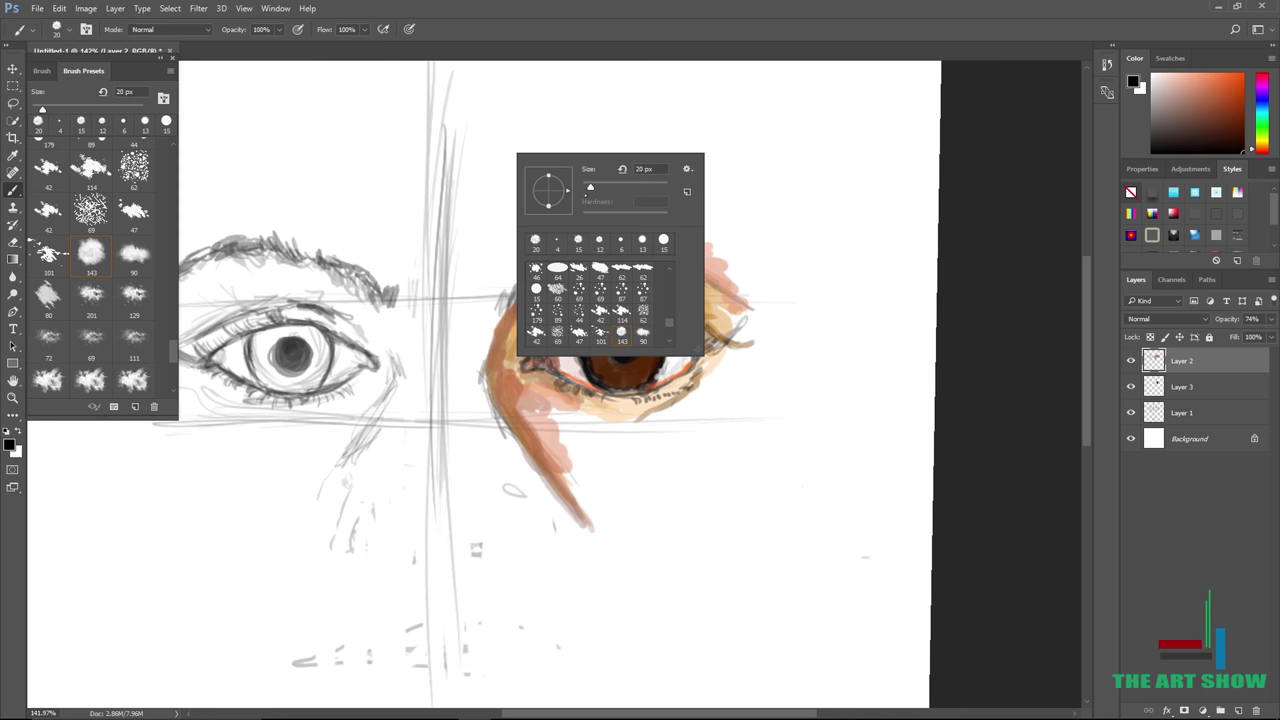
pyautogui.click(638, 126)
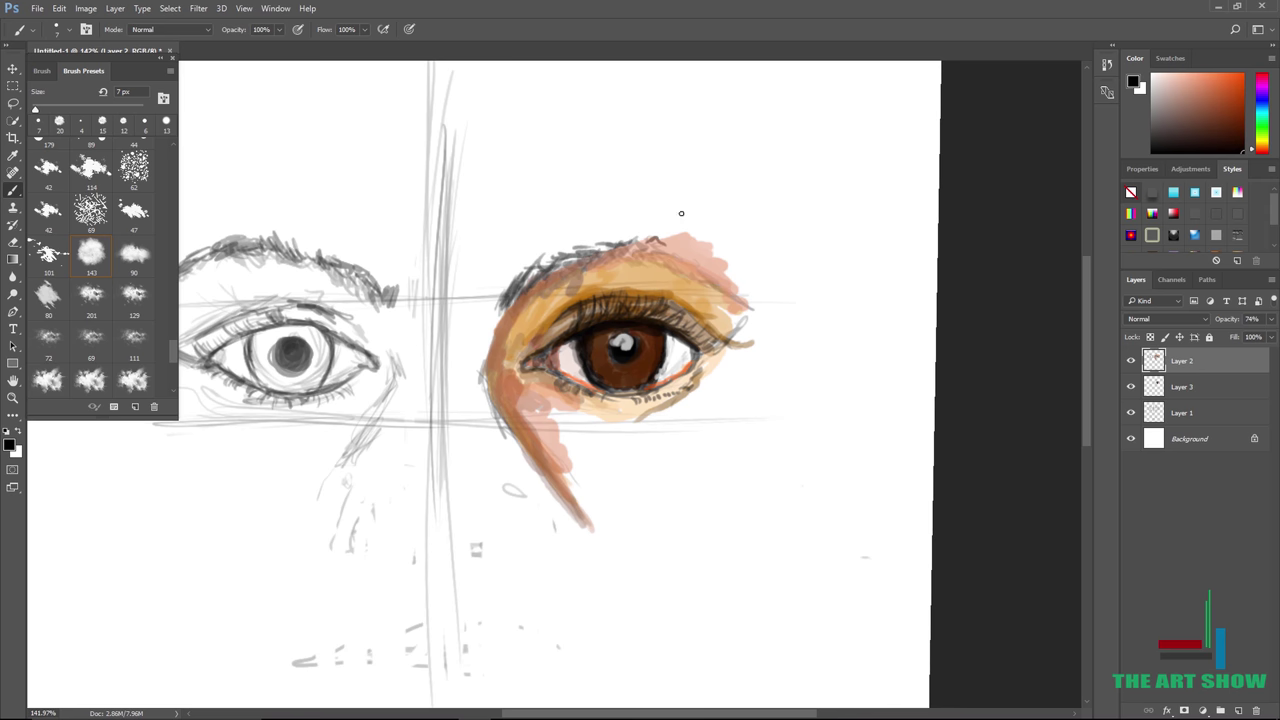
pyautogui.click(1241, 123)
pyautogui.rightClick(840, 268)
pyautogui.click(811, 303)
pyautogui.moveTo(576, 258)
pyautogui.mouseDown()
pyautogui.moveTo(550, 257)
pyautogui.moveTo(620, 235)
pyautogui.moveTo(701, 256)
pyautogui.moveTo(666, 249)
pyautogui.moveTo(510, 304)
pyautogui.mouseUp()
pyautogui.click(1225, 125)
pyautogui.moveTo(588, 235); pyautogui.dragTo(700, 234)
# Paint coral skin around the right-hand eyebrow, from its inner end over the arch to beside the outer eye corner, at 45 px.
pyautogui.click(1217, 85)
pyautogui.moveTo(526, 248)
pyautogui.mouseDown()
pyautogui.moveTo(506, 268)
pyautogui.moveTo(634, 223)
pyautogui.moveTo(786, 298)
pyautogui.mouseUp()
pyautogui.moveTo(498, 332); pyautogui.dragTo(503, 311)
pyautogui.moveTo(730, 266); pyautogui.dragTo(743, 323)
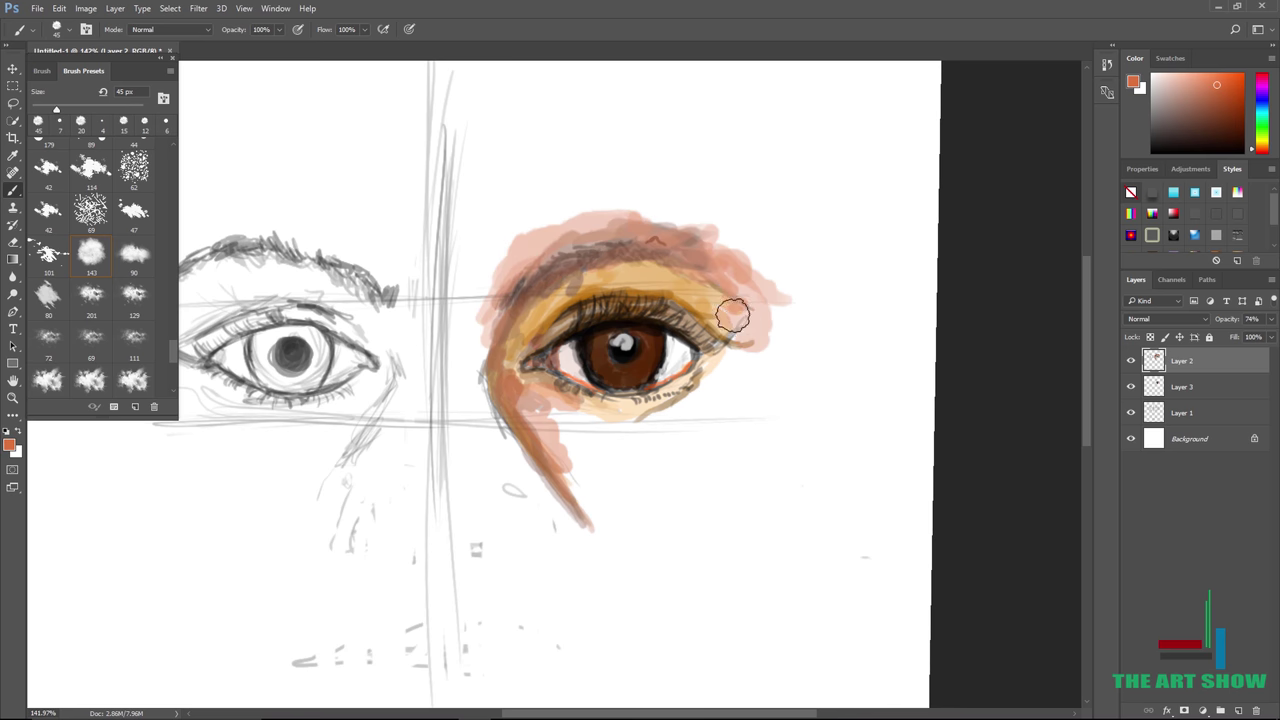
pyautogui.scroll(-3, 854, 350)
pyautogui.scroll(2, 855, 351)
# Add a new layer above Layer 2 and set up a black 6 px brush.
pyautogui.hotkey('alt', '[')
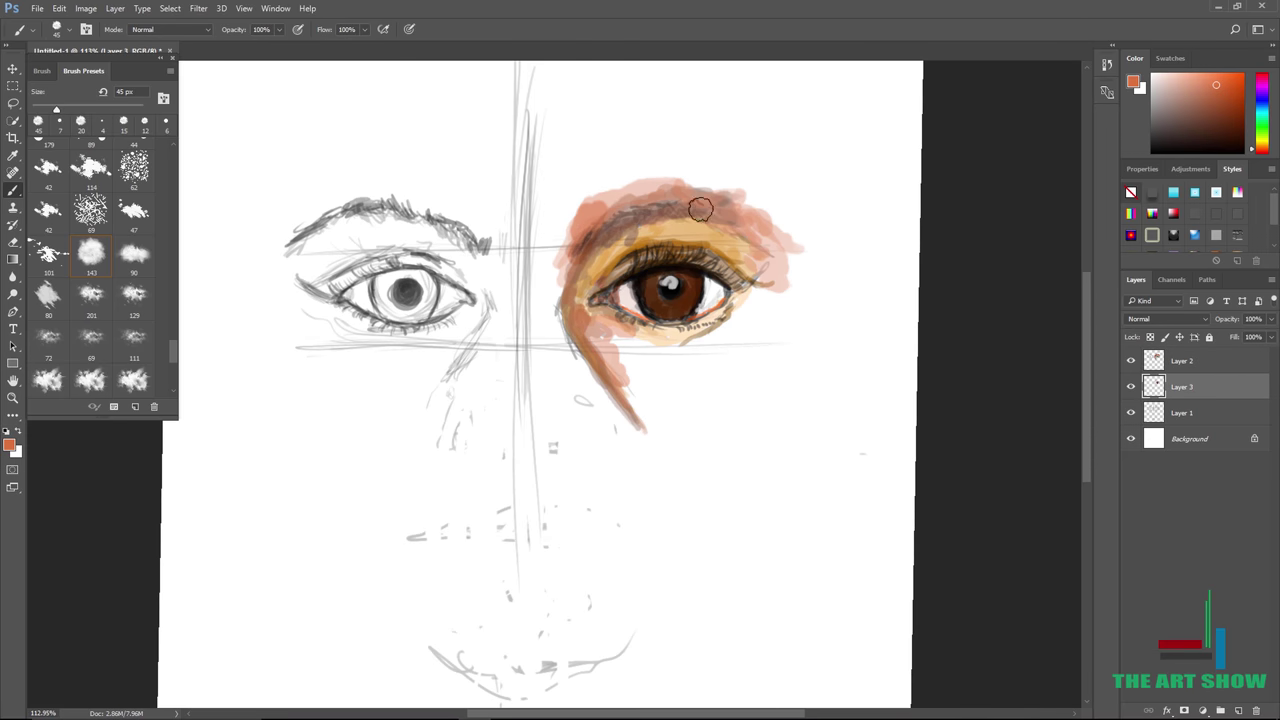
pyautogui.click(1237, 711)
pyautogui.press('d')
pyautogui.rightClick(674, 286)
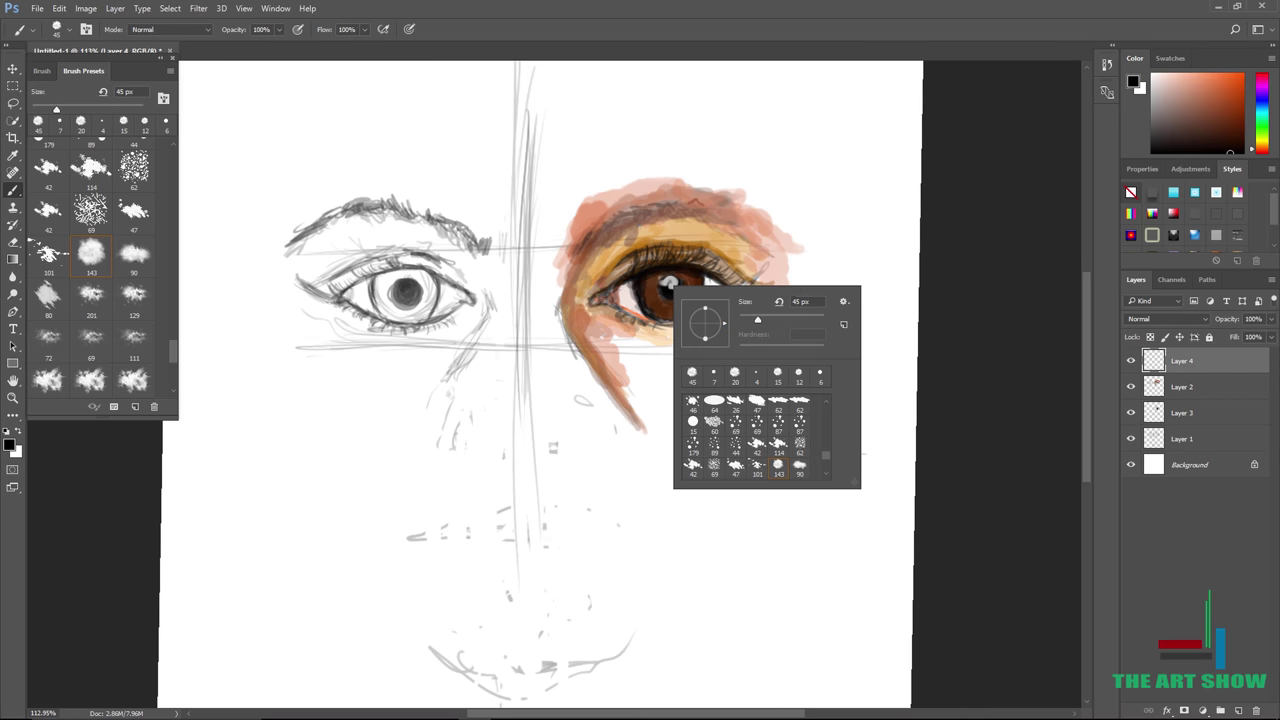
pyautogui.moveTo(742, 314); pyautogui.dragTo(741, 314)
pyautogui.moveTo(631, 213); pyautogui.dragTo(754, 221)
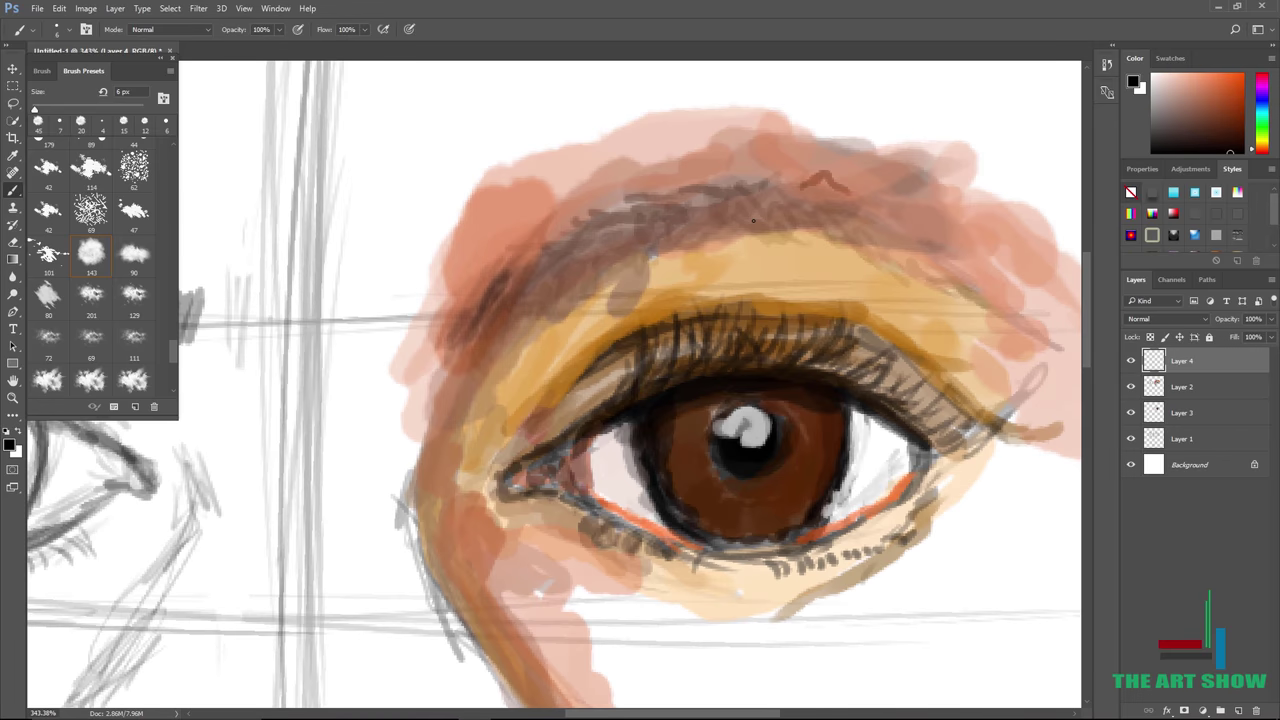
# Draw slanted black hairs from the right-hand eyebrow's inner end up to the arch.
pyautogui.moveTo(446, 340); pyautogui.dragTo(466, 268)
pyautogui.moveTo(455, 345)
pyautogui.mouseDown()
pyautogui.moveTo(476, 262)
pyautogui.moveTo(494, 245)
pyautogui.mouseUp()
pyautogui.moveTo(480, 310)
pyautogui.mouseDown()
pyautogui.moveTo(518, 232)
pyautogui.moveTo(545, 212)
pyautogui.mouseUp()
pyautogui.moveTo(520, 290)
pyautogui.mouseDown()
pyautogui.moveTo(570, 198)
pyautogui.moveTo(610, 222)
pyautogui.mouseUp()
pyautogui.moveTo(570, 270); pyautogui.dragTo(645, 216)
pyautogui.moveTo(556, 244); pyautogui.dragTo(618, 180)
pyautogui.moveTo(575, 245); pyautogui.dragTo(624, 190)
pyautogui.moveTo(420, 385); pyautogui.dragTo(446, 306)
pyautogui.moveTo(600, 232); pyautogui.dragTo(690, 202)
pyautogui.moveTo(612, 230)
pyautogui.mouseDown()
pyautogui.moveTo(714, 204)
pyautogui.moveTo(758, 174)
pyautogui.mouseUp()
pyautogui.moveTo(645, 216); pyautogui.dragTo(760, 192)
pyautogui.moveTo(575, 244); pyautogui.dragTo(700, 190)
pyautogui.moveTo(610, 210)
pyautogui.mouseDown()
pyautogui.moveTo(760, 184)
pyautogui.moveTo(800, 156)
pyautogui.mouseUp()
pyautogui.moveTo(720, 150)
pyautogui.mouseDown()
pyautogui.moveTo(790, 134)
pyautogui.moveTo(844, 95)
pyautogui.mouseUp()
pyautogui.moveTo(808, 116); pyautogui.dragTo(864, 100)
pyautogui.moveTo(794, 118); pyautogui.dragTo(830, 136)
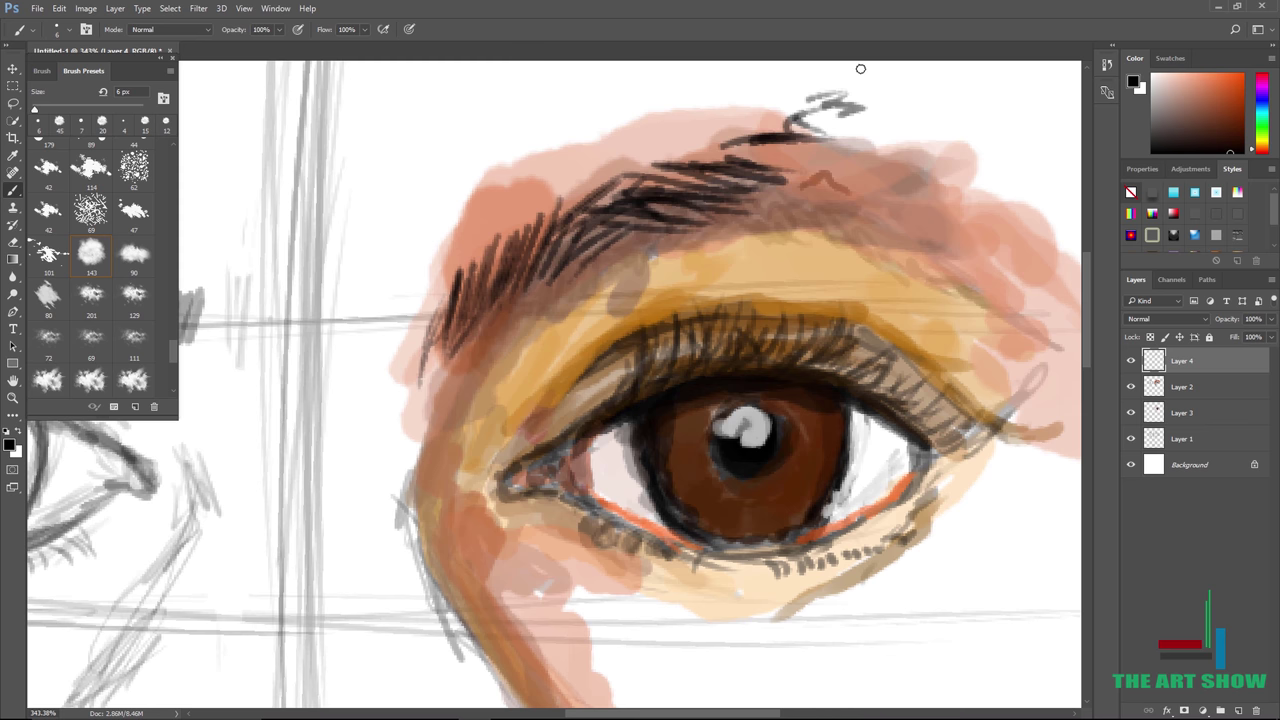
# Draw black hairs from the right-hand eyebrow's arch down along the tail to its outer tip.
pyautogui.hscroll(3, 870, 110)
pyautogui.scroll(2, 860, 69)
pyautogui.scroll(-6, 569, 163)
pyautogui.scroll(-3, 570, 163)
pyautogui.scroll(4, 570, 163)
pyautogui.scroll(4, 690, 228)
pyautogui.moveTo(554, 222); pyautogui.dragTo(612, 225)
pyautogui.moveTo(550, 212)
pyautogui.mouseDown()
pyautogui.moveTo(616, 198)
pyautogui.moveTo(626, 214)
pyautogui.mouseUp()
pyautogui.moveTo(609, 190); pyautogui.dragTo(704, 268)
pyautogui.moveTo(650, 226); pyautogui.dragTo(785, 348)
pyautogui.moveTo(478, 247)
pyautogui.mouseDown()
pyautogui.moveTo(590, 214)
pyautogui.moveTo(628, 224)
pyautogui.mouseUp()
pyautogui.moveTo(626, 218); pyautogui.dragTo(857, 392)
pyautogui.moveTo(478, 220); pyautogui.dragTo(604, 216)
pyautogui.moveTo(606, 224); pyautogui.dragTo(836, 362)
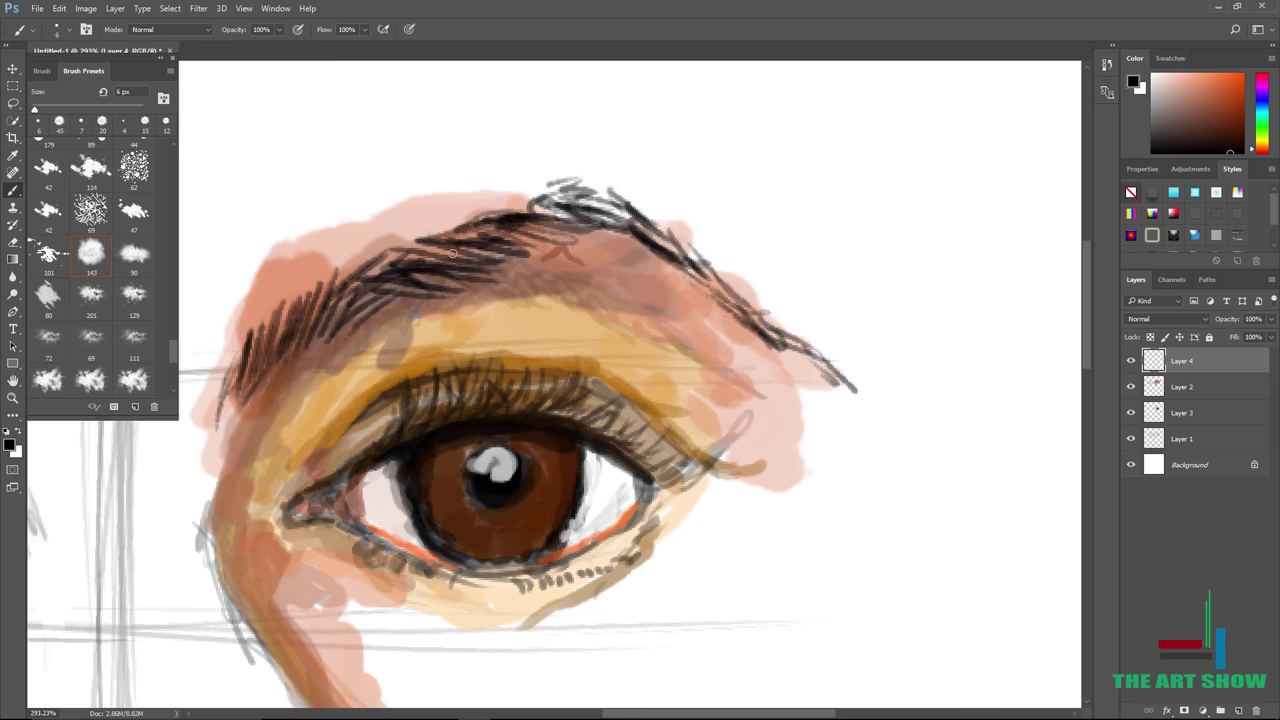
# Thicken the inner half of the right-hand eyebrow with more dense black hair strokes.
pyautogui.moveTo(220, 429); pyautogui.dragTo(239, 382)
pyautogui.moveTo(212, 454); pyautogui.dragTo(250, 364)
pyautogui.moveTo(260, 416); pyautogui.dragTo(276, 342)
pyautogui.moveTo(270, 381)
pyautogui.mouseDown()
pyautogui.moveTo(287, 322)
pyautogui.moveTo(248, 392)
pyautogui.mouseUp()
pyautogui.moveTo(262, 330); pyautogui.dragTo(244, 402)
pyautogui.moveTo(352, 284); pyautogui.dragTo(300, 372)
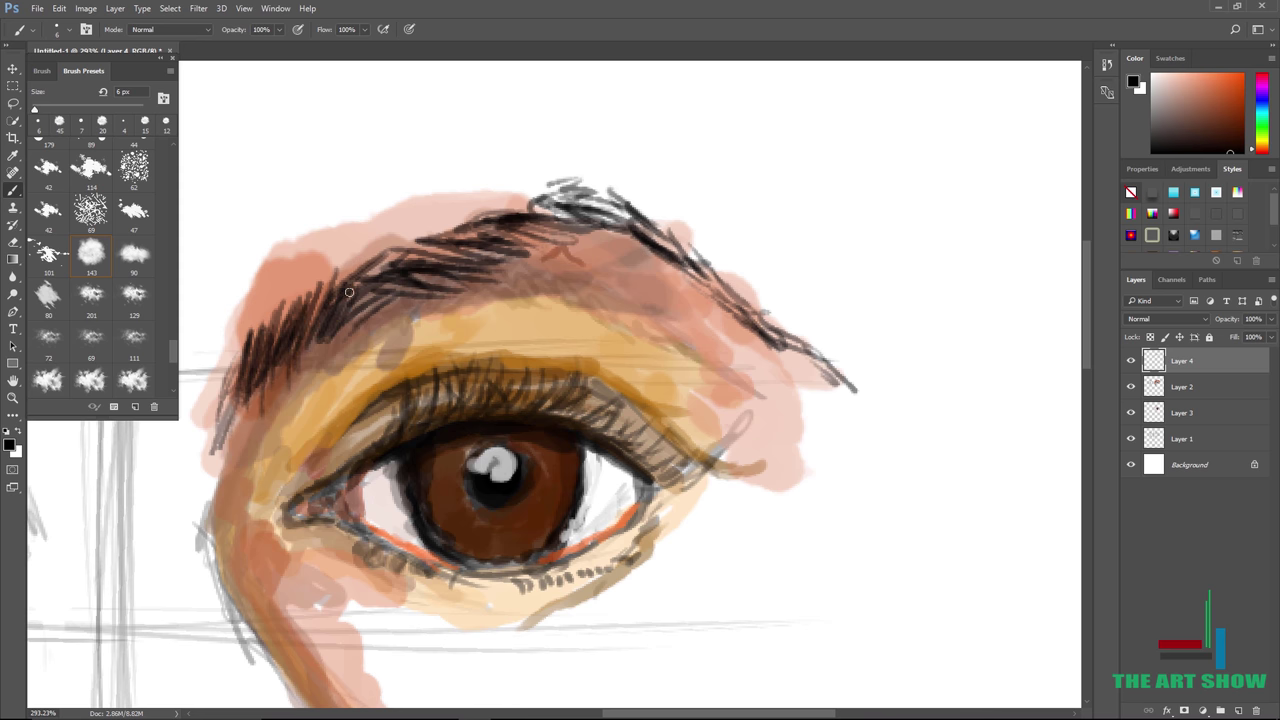
pyautogui.moveTo(380, 268); pyautogui.dragTo(346, 328)
pyautogui.moveTo(452, 264)
pyautogui.mouseDown()
pyautogui.moveTo(360, 292)
pyautogui.moveTo(420, 282)
pyautogui.mouseUp()
pyautogui.moveTo(440, 270); pyautogui.dragTo(524, 237)
pyautogui.moveTo(306, 322); pyautogui.dragTo(338, 284)
pyautogui.moveTo(234, 392); pyautogui.dragTo(264, 306)
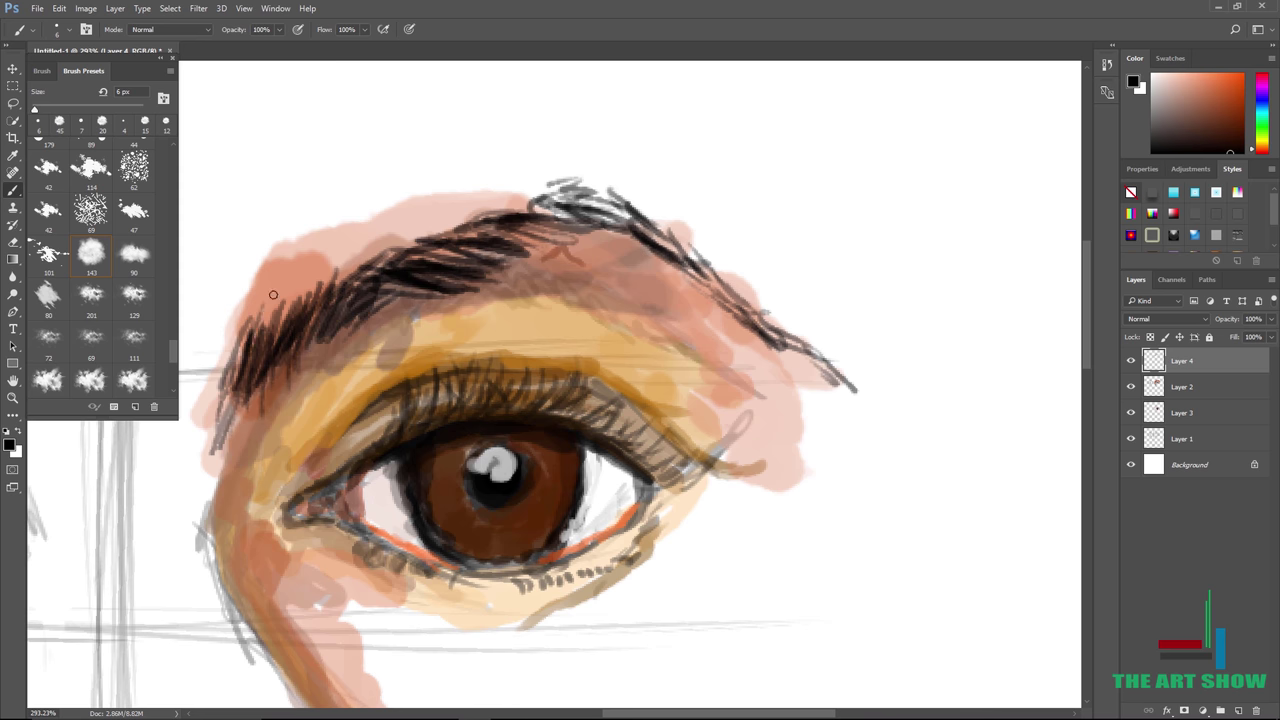
pyautogui.moveTo(250, 364); pyautogui.dragTo(290, 288)
# Fill out the right-hand eyebrow's arch and tail with black hairs and add a few fine white strokes to the brow.
pyautogui.moveTo(443, 255); pyautogui.dragTo(570, 229)
pyautogui.moveTo(562, 194); pyautogui.dragTo(640, 210)
pyautogui.moveTo(642, 204); pyautogui.dragTo(748, 290)
pyautogui.moveTo(751, 306); pyautogui.dragTo(870, 403)
pyautogui.scroll(-5, 890, 405)
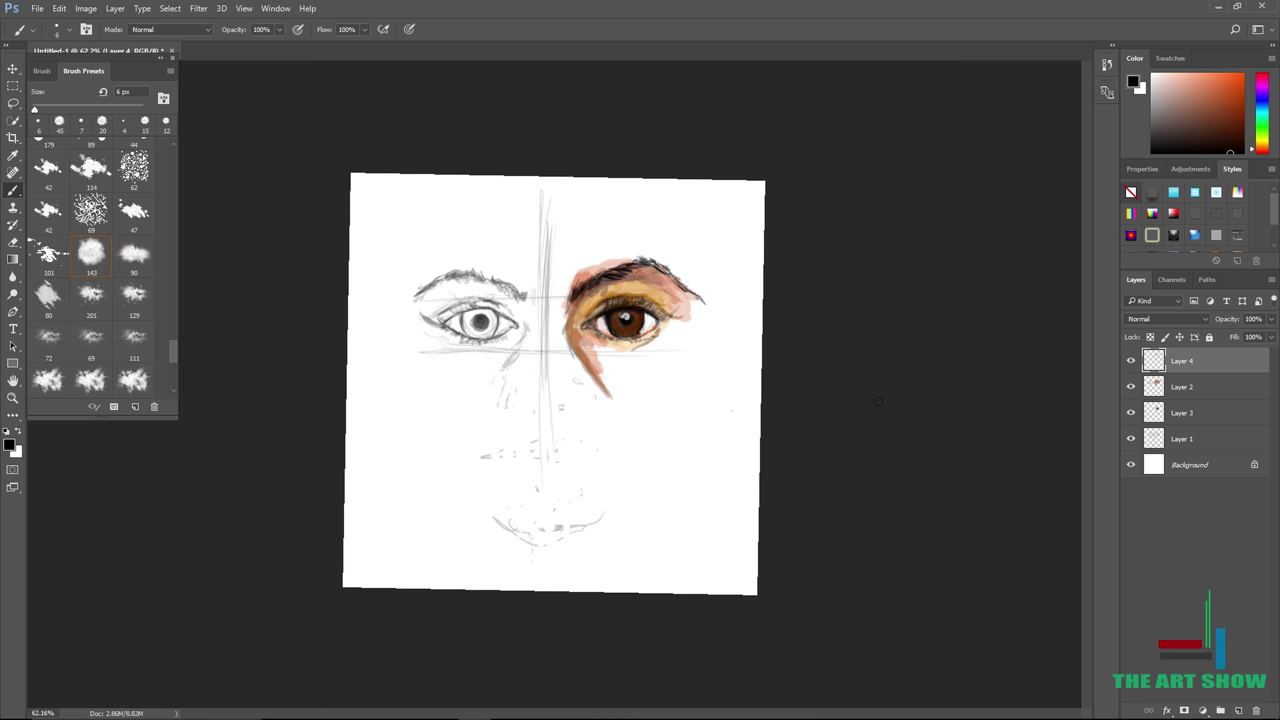
pyautogui.scroll(5, 878, 401)
pyautogui.moveTo(570, 290)
pyautogui.mouseDown()
pyautogui.moveTo(665, 235)
pyautogui.moveTo(830, 318)
pyautogui.mouseUp()
pyautogui.moveTo(664, 212); pyautogui.dragTo(822, 310)
pyautogui.moveTo(776, 266); pyautogui.dragTo(896, 374)
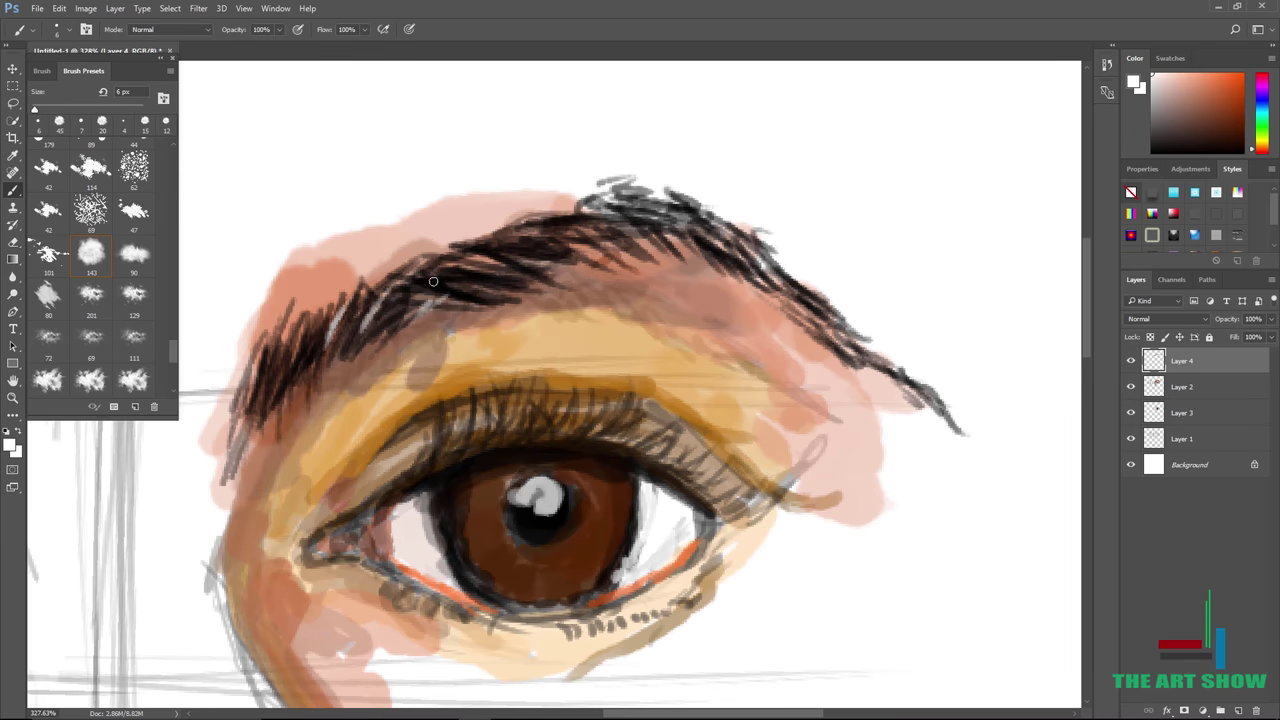
# Draw black lashes at the outer ends of the right-hand eye's upper and lower lids.
pyautogui.scroll(-6, 273, 449)
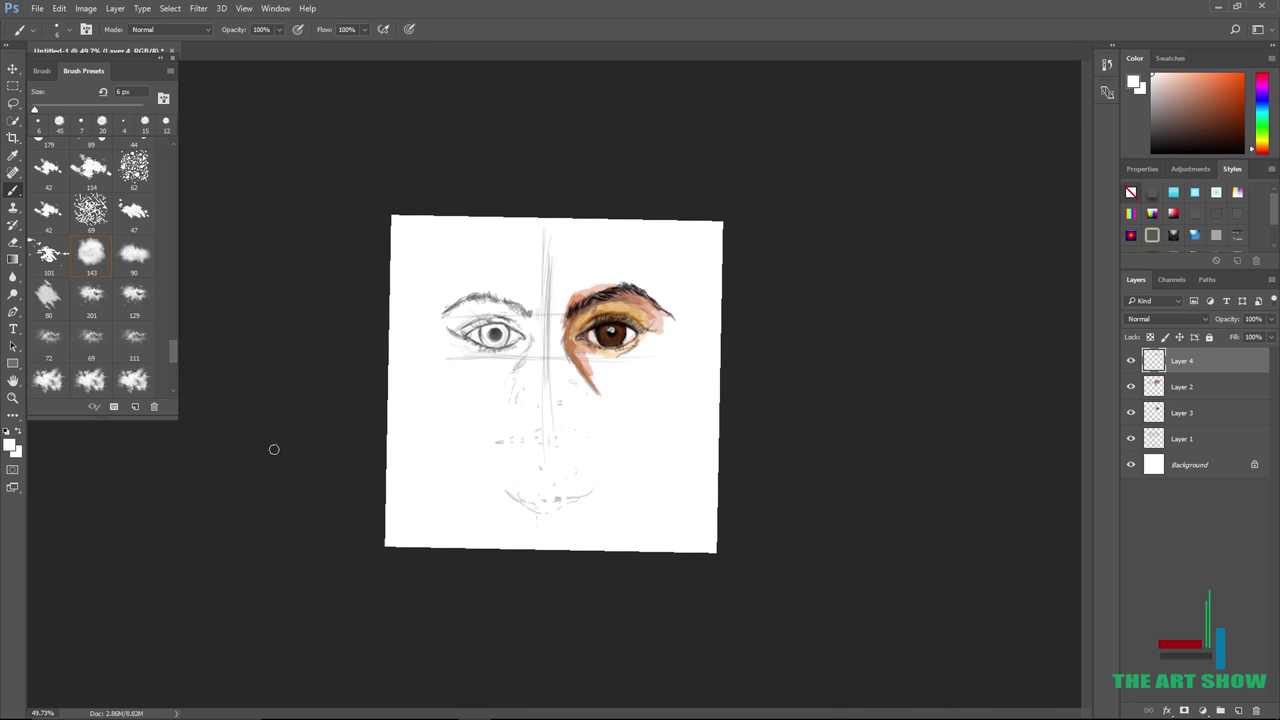
pyautogui.scroll(5, 273, 449)
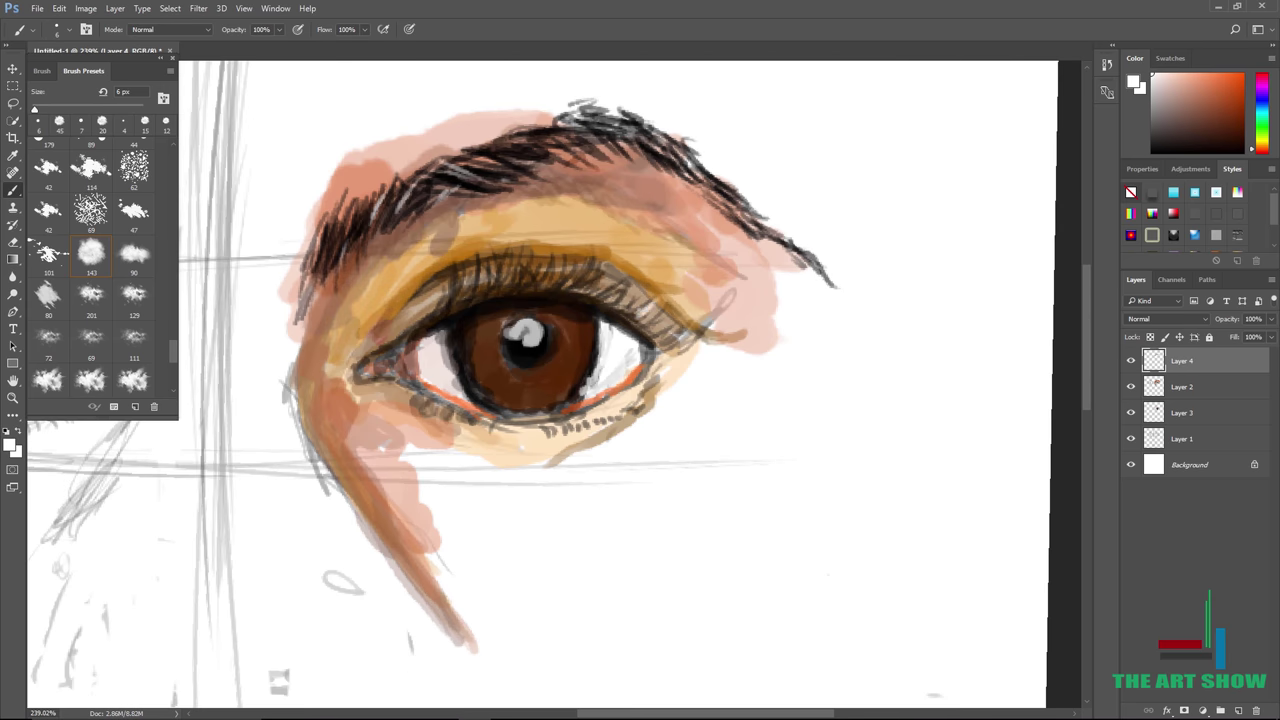
pyautogui.press('x')
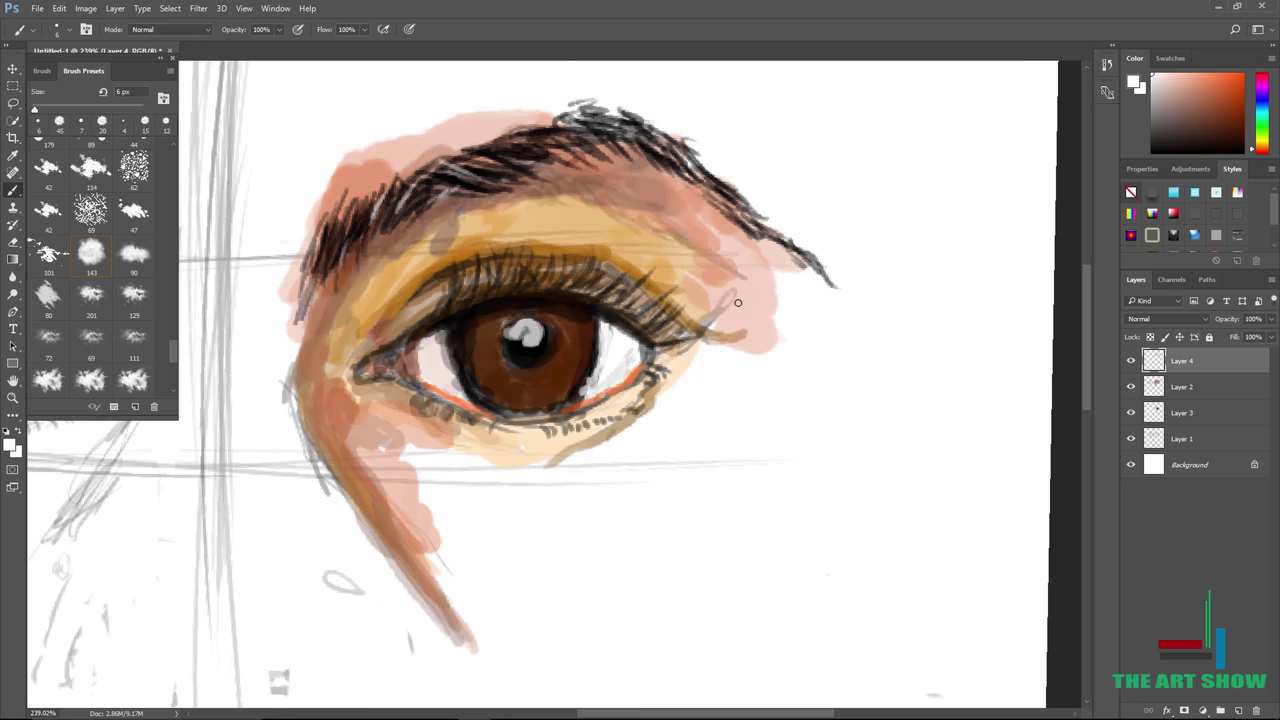
pyautogui.scroll(-5, 722, 229)
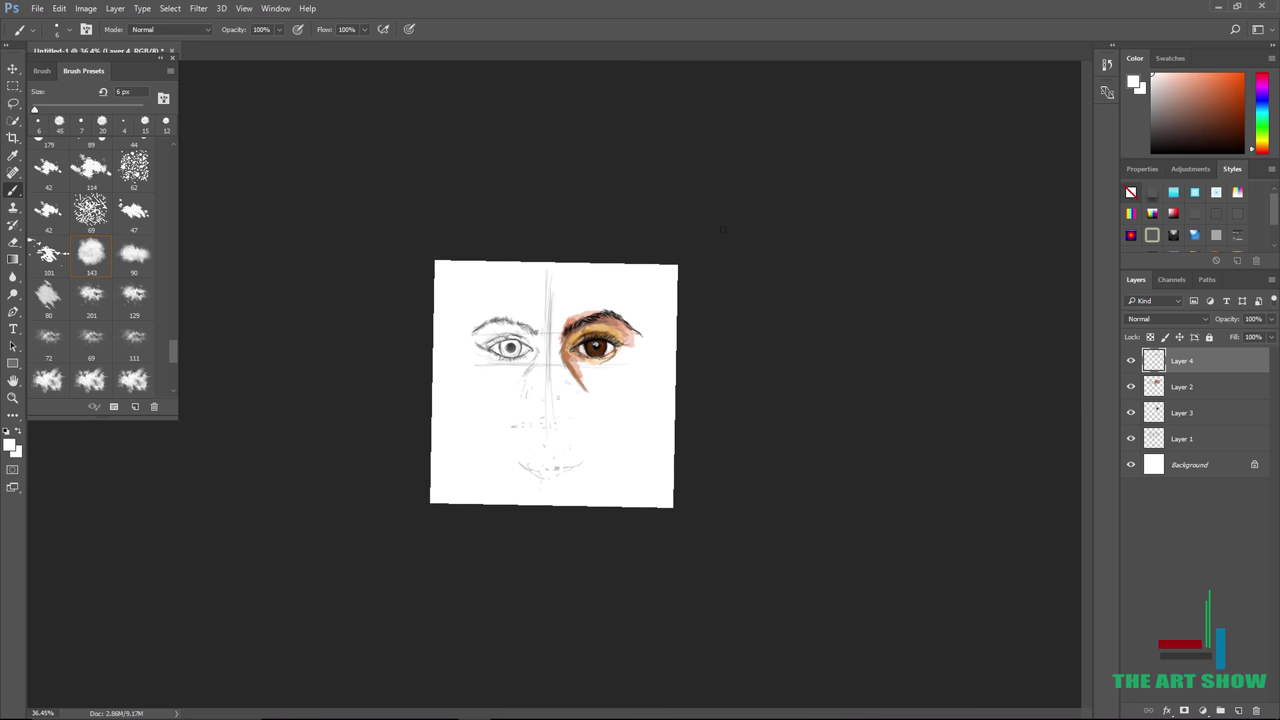
# Add thin orange-red shading down the nose's side line beside the right-hand eye.
pyautogui.scroll(4, 722, 229)
pyautogui.moveTo(497, 337); pyautogui.dragTo(596, 480)
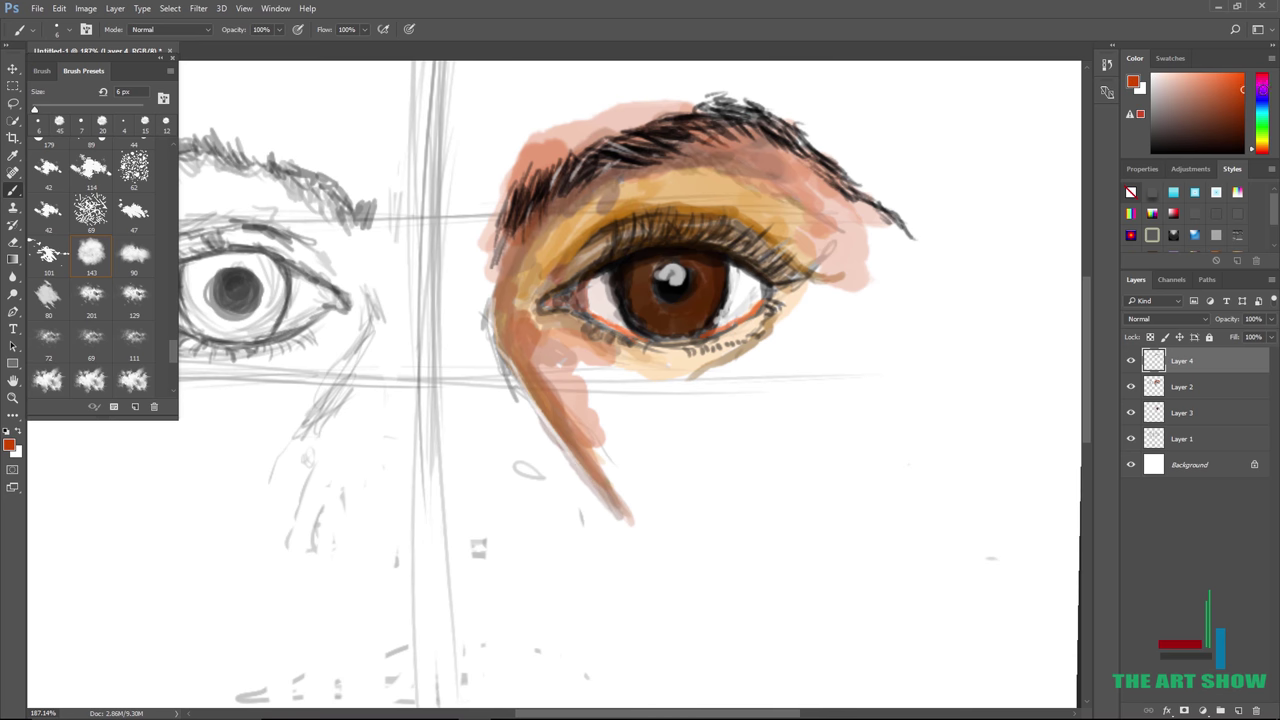
pyautogui.moveTo(491, 308); pyautogui.dragTo(604, 505)
pyautogui.press('d')
pyautogui.rightClick(616, 298)
pyautogui.click(326, 716)
pyautogui.click(540, 707)
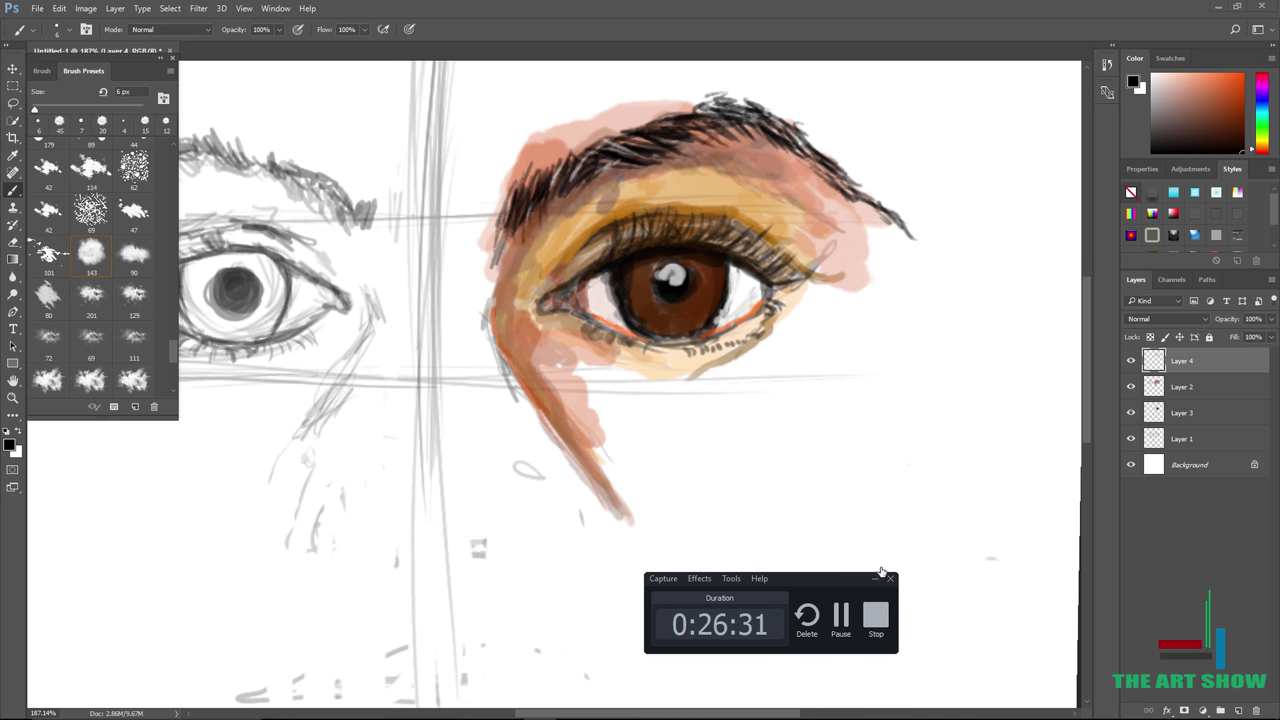
pyautogui.click(879, 577)
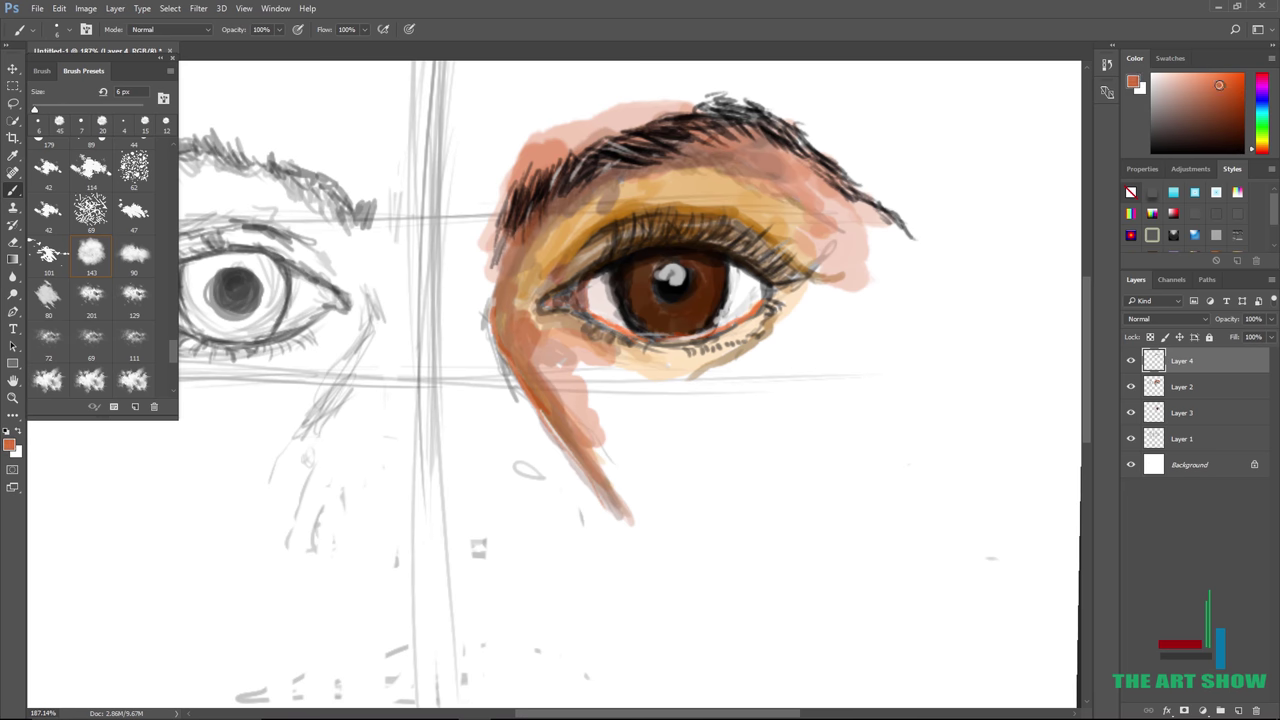
# Set the brush to 15 px, dab coral on the right-hand iris and tint the eye's inner corner dark red.
pyautogui.keyDown('alt'); pyautogui.click(514, 300); pyautogui.keyUp('alt')
pyautogui.keyDown('alt'); pyautogui.click(546, 156); pyautogui.keyUp('alt')
pyautogui.rightClick(549, 339)
pyautogui.moveTo(619, 375); pyautogui.dragTo(628, 375)
pyautogui.click(645, 281)
pyautogui.moveTo(594, 296); pyautogui.dragTo(597, 281)
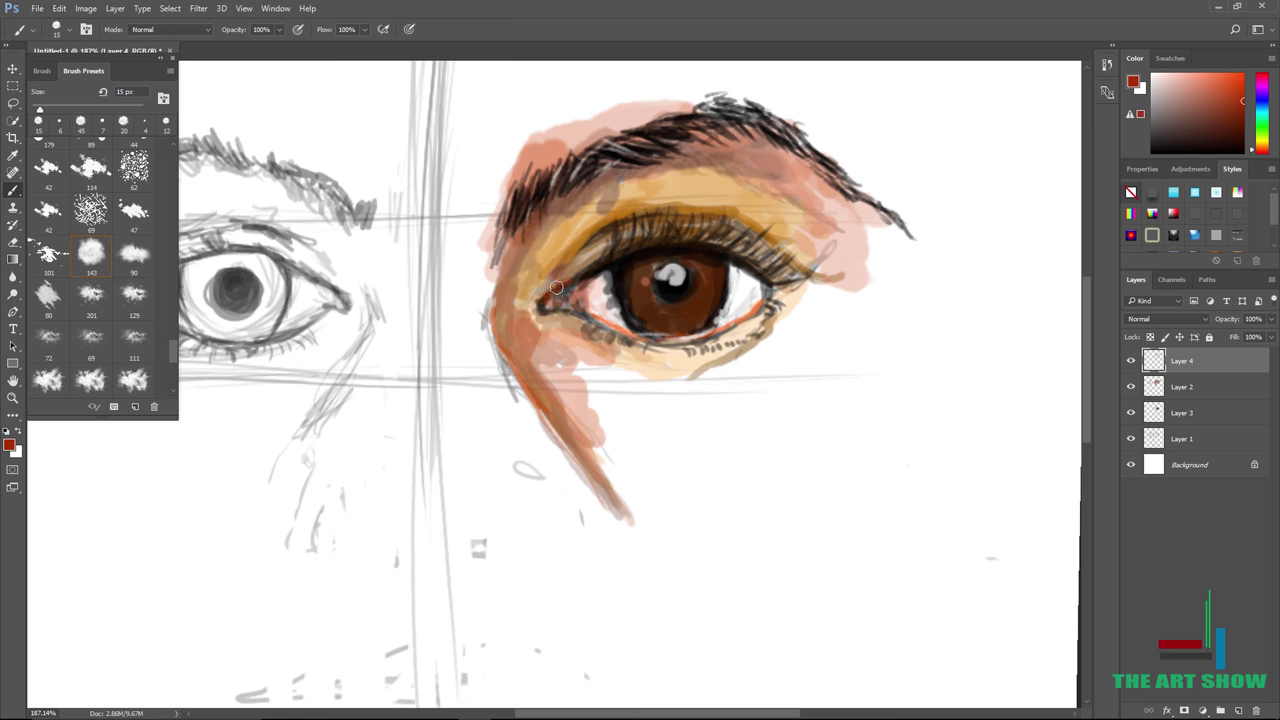
# Darken the outline around the right-hand eye's inner corner and add white highlights to the skin beside it.
pyautogui.scroll(-6, 764, 205)
pyautogui.scroll(8, 764, 205)
pyautogui.moveTo(502, 316)
pyautogui.mouseDown()
pyautogui.moveTo(426, 346)
pyautogui.moveTo(484, 308)
pyautogui.moveTo(406, 360)
pyautogui.mouseUp()
pyautogui.moveTo(466, 326)
pyautogui.mouseDown()
pyautogui.moveTo(490, 381)
pyautogui.moveTo(528, 400)
pyautogui.mouseUp()
pyautogui.moveTo(388, 391)
pyautogui.mouseDown()
pyautogui.moveTo(389, 358)
pyautogui.moveTo(375, 375)
pyautogui.mouseUp()
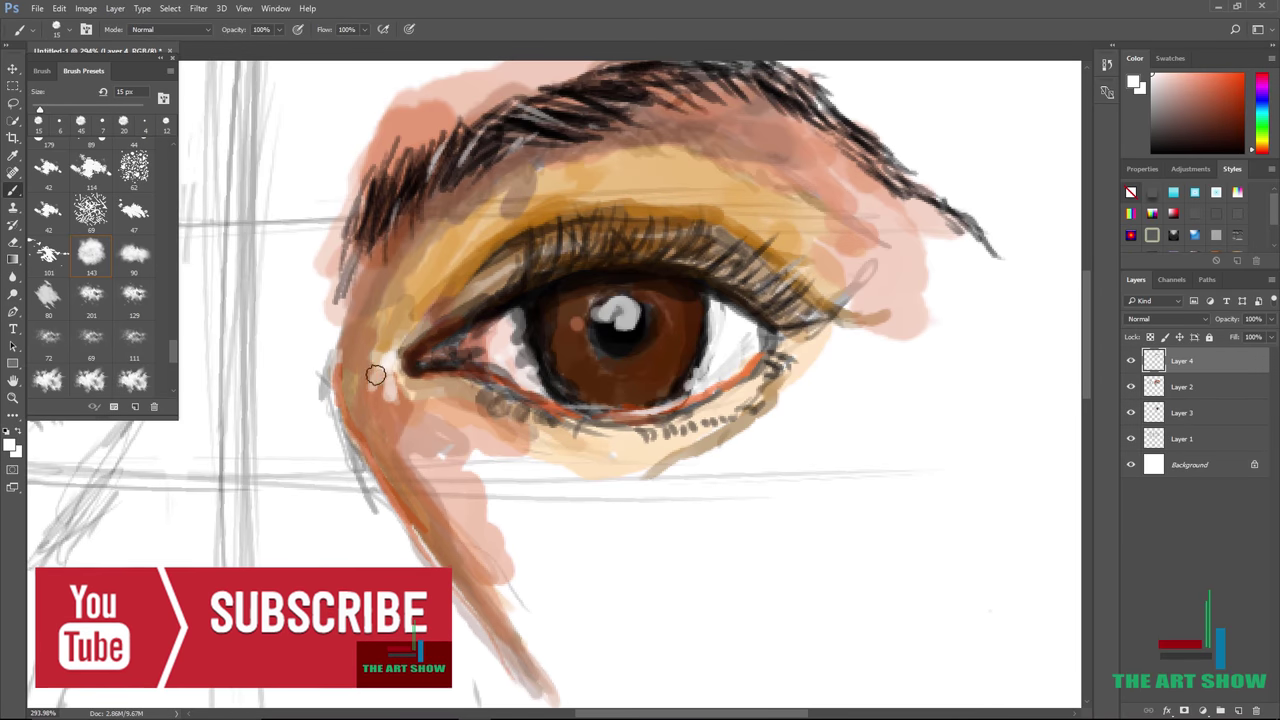
# Paint orange-red strokes down the nose's side line and along the coral patch below the right-hand eye.
pyautogui.moveTo(1203, 97); pyautogui.dragTo(1227, 97)
pyautogui.moveTo(372, 366)
pyautogui.mouseDown()
pyautogui.moveTo(388, 398)
pyautogui.moveTo(376, 480)
pyautogui.moveTo(518, 666)
pyautogui.mouseUp()
pyautogui.moveTo(472, 480); pyautogui.dragTo(497, 549)
# Paint light salmon radial streaks around the pupil in the lower part of the right-hand iris.
pyautogui.click(1193, 81)
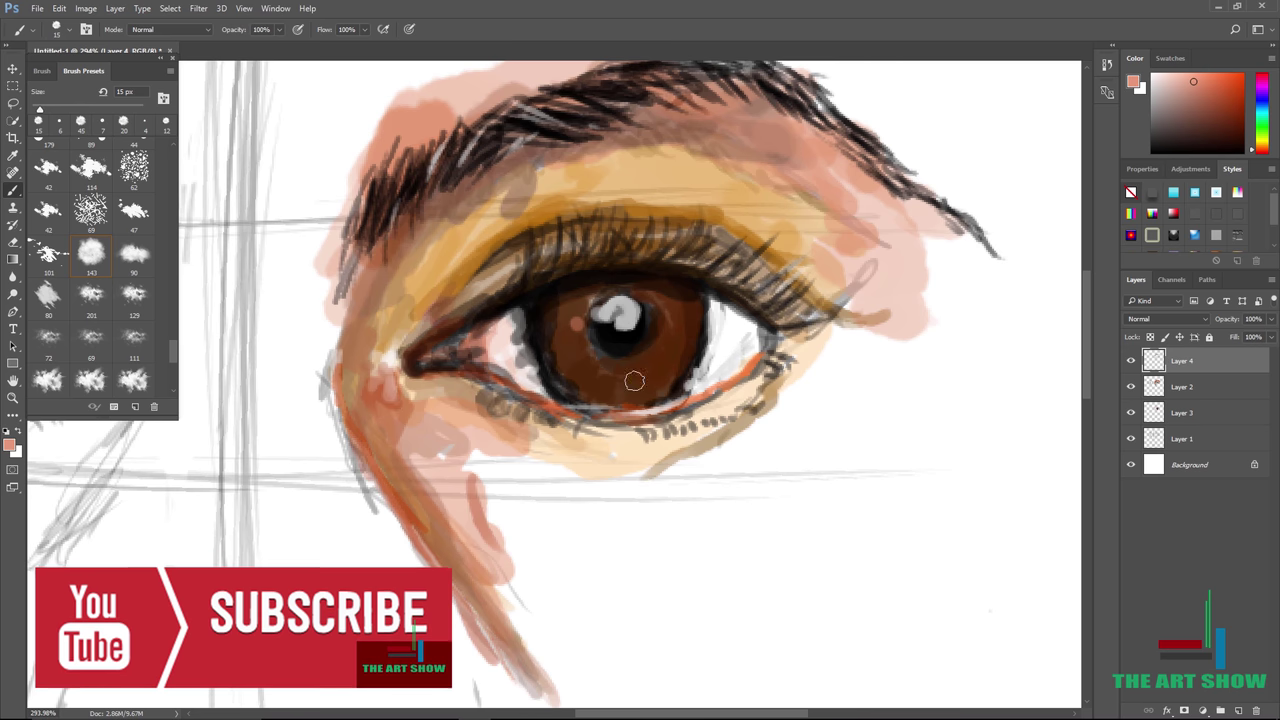
pyautogui.moveTo(634, 372); pyautogui.dragTo(645, 395)
pyautogui.moveTo(644, 356)
pyautogui.mouseDown()
pyautogui.moveTo(666, 376)
pyautogui.moveTo(680, 322)
pyautogui.mouseUp()
pyautogui.moveTo(595, 368)
pyautogui.mouseDown()
pyautogui.moveTo(568, 378)
pyautogui.moveTo(630, 402)
pyautogui.mouseUp()
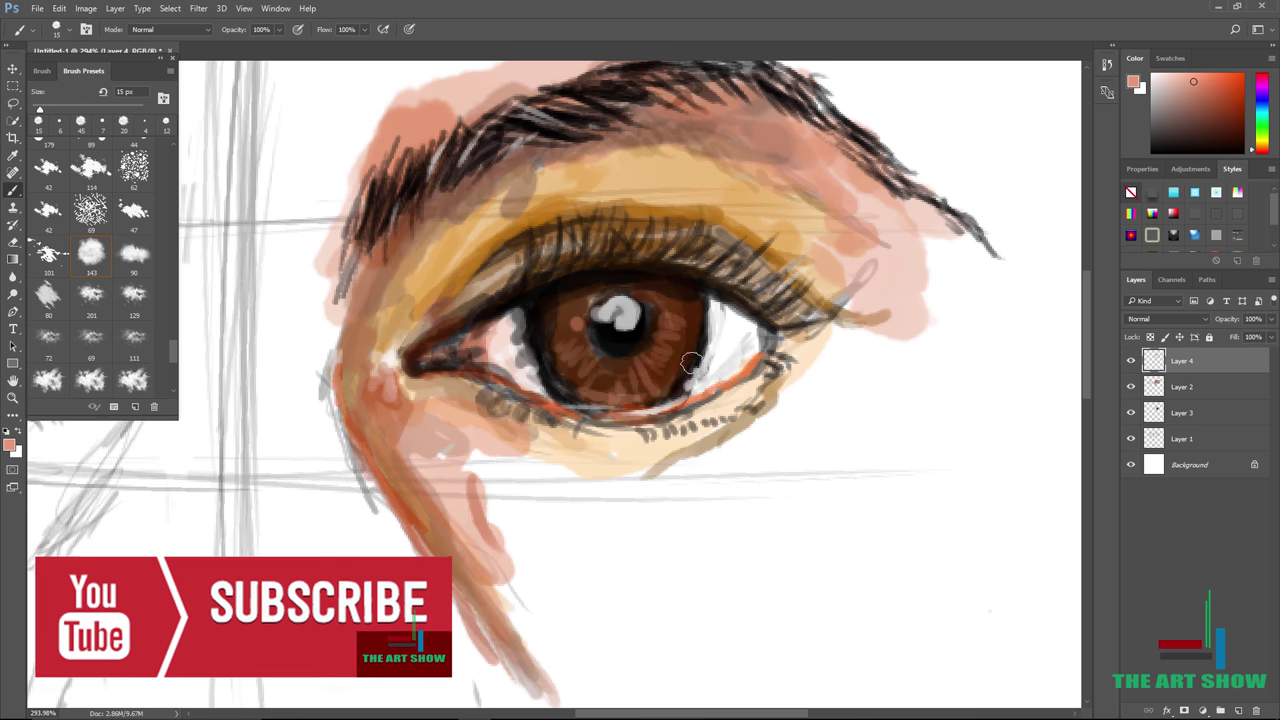
pyautogui.scroll(-5, 694, 363)
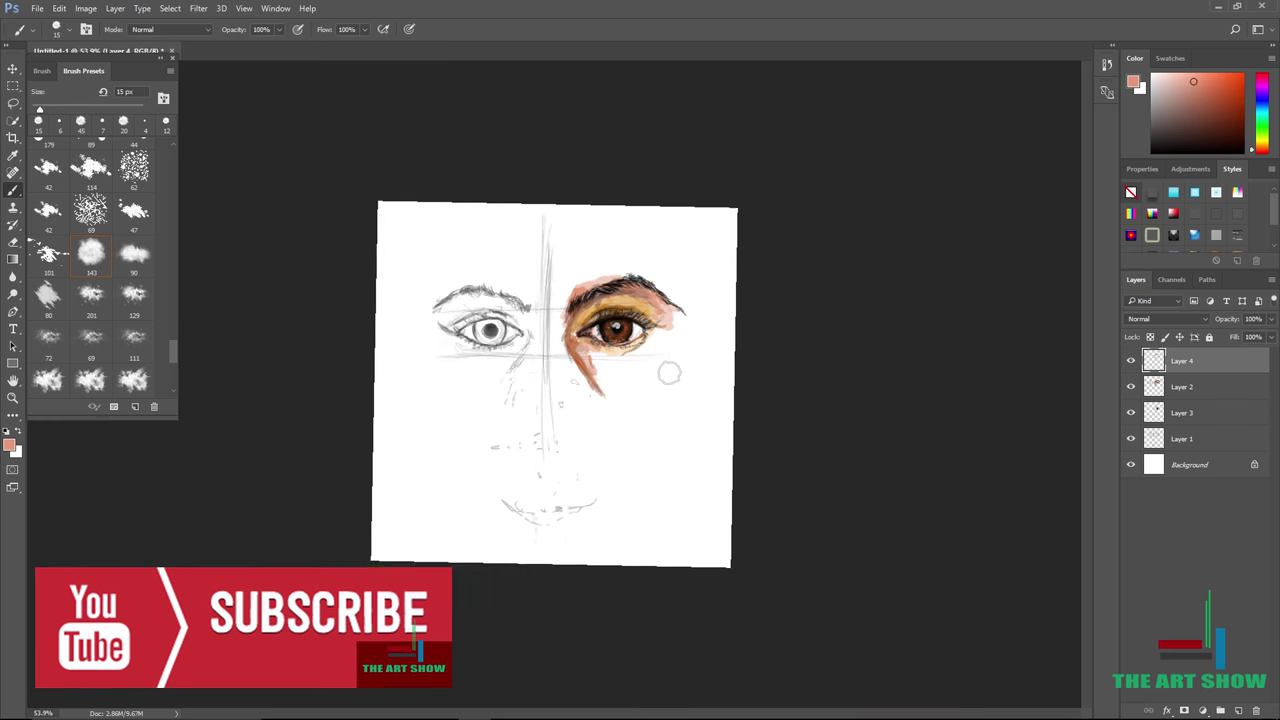